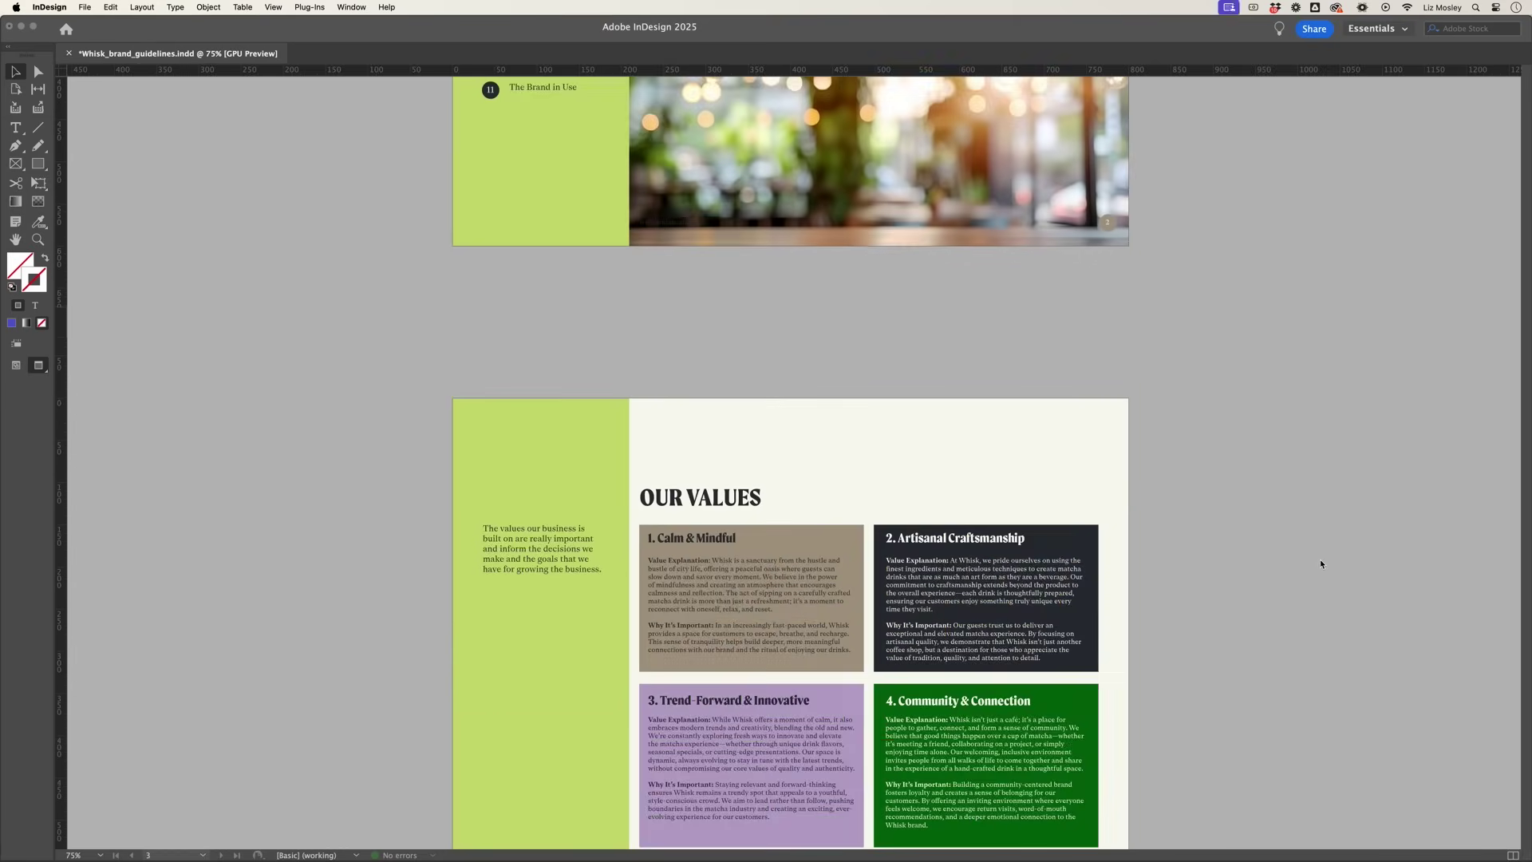
Step: Create an 800 × 600 px web document with 12 pages and 8 columns
scroll(1320, 563, down, 20)
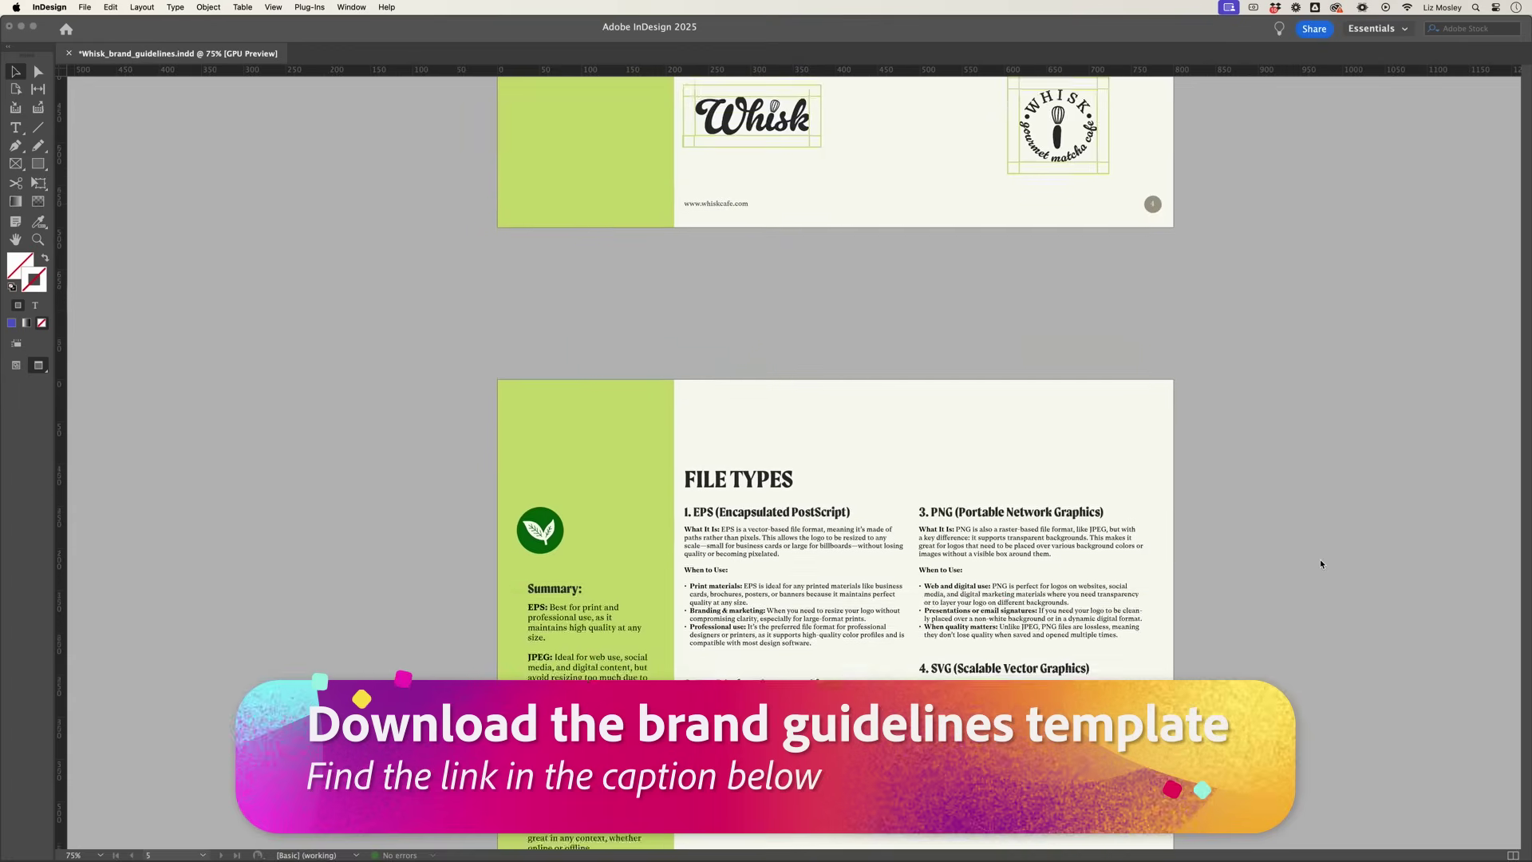
scroll(1320, 564, down, 20)
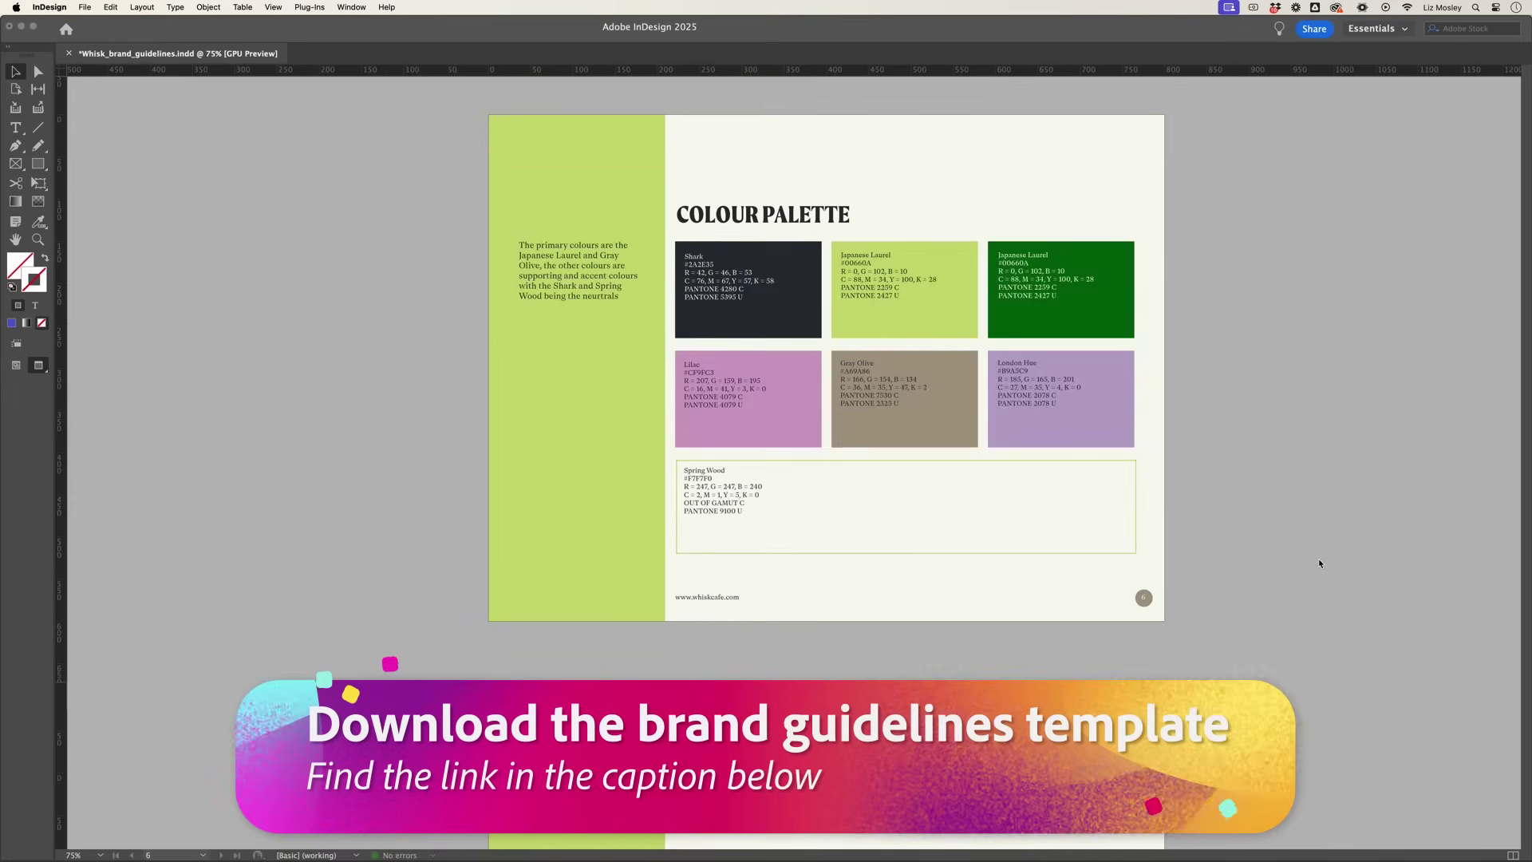
scroll(1320, 563, down, 20)
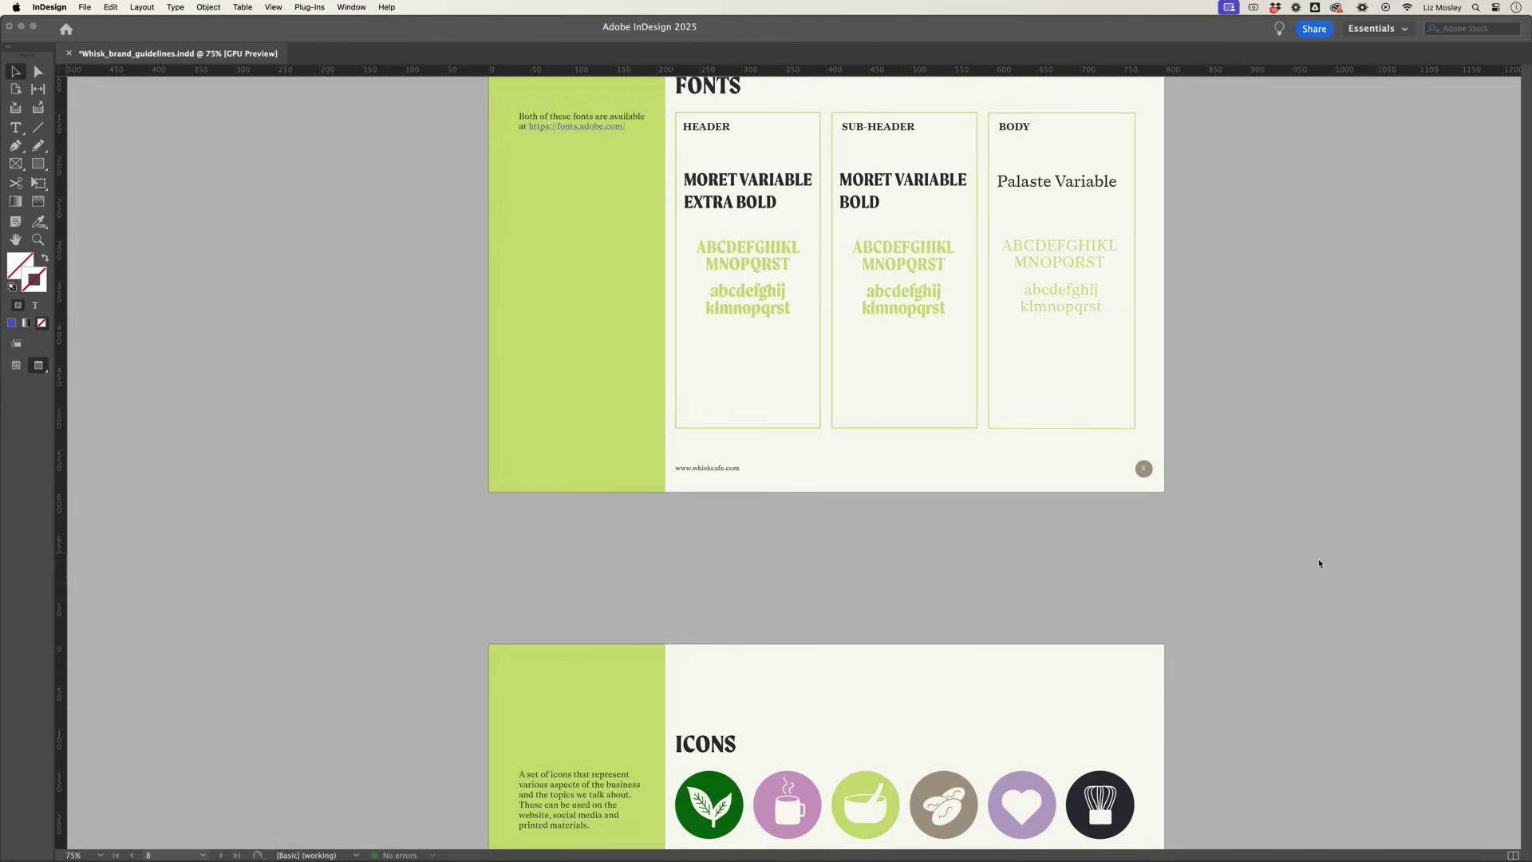
scroll(1319, 563, down, 15)
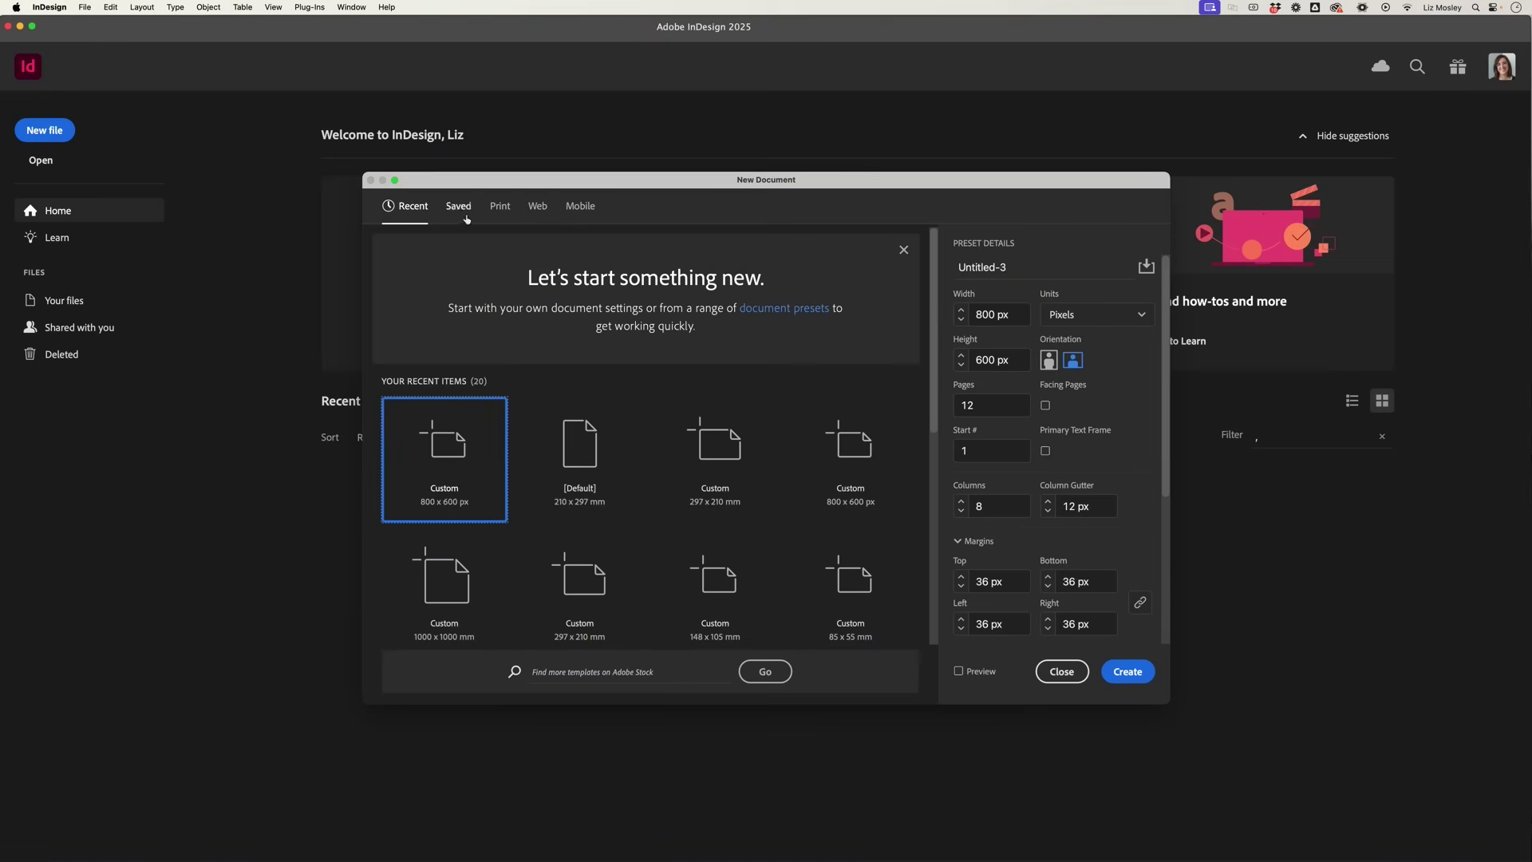
click(538, 207)
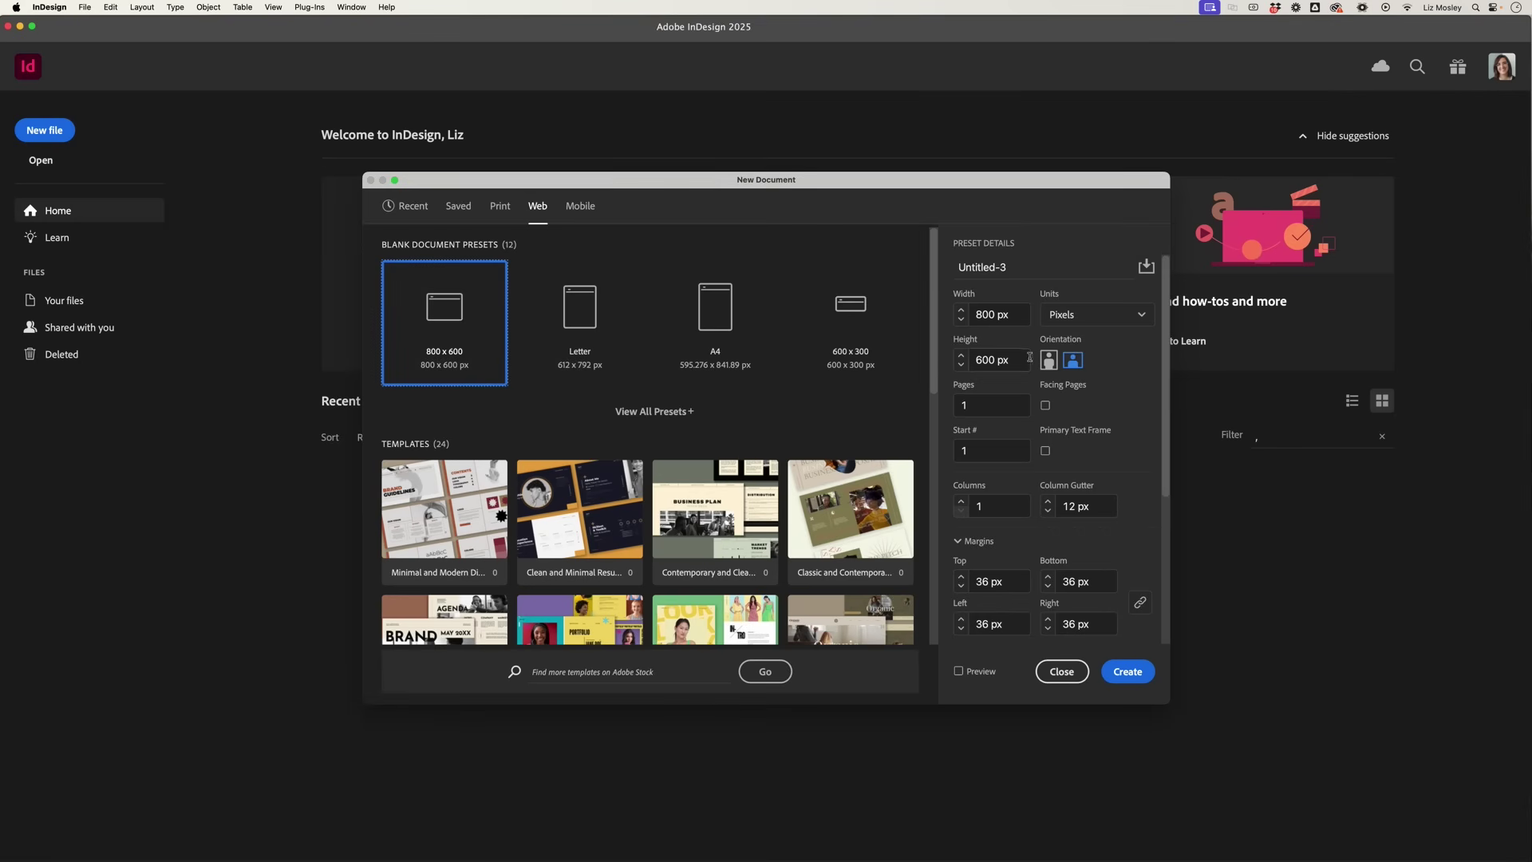
click(960, 406)
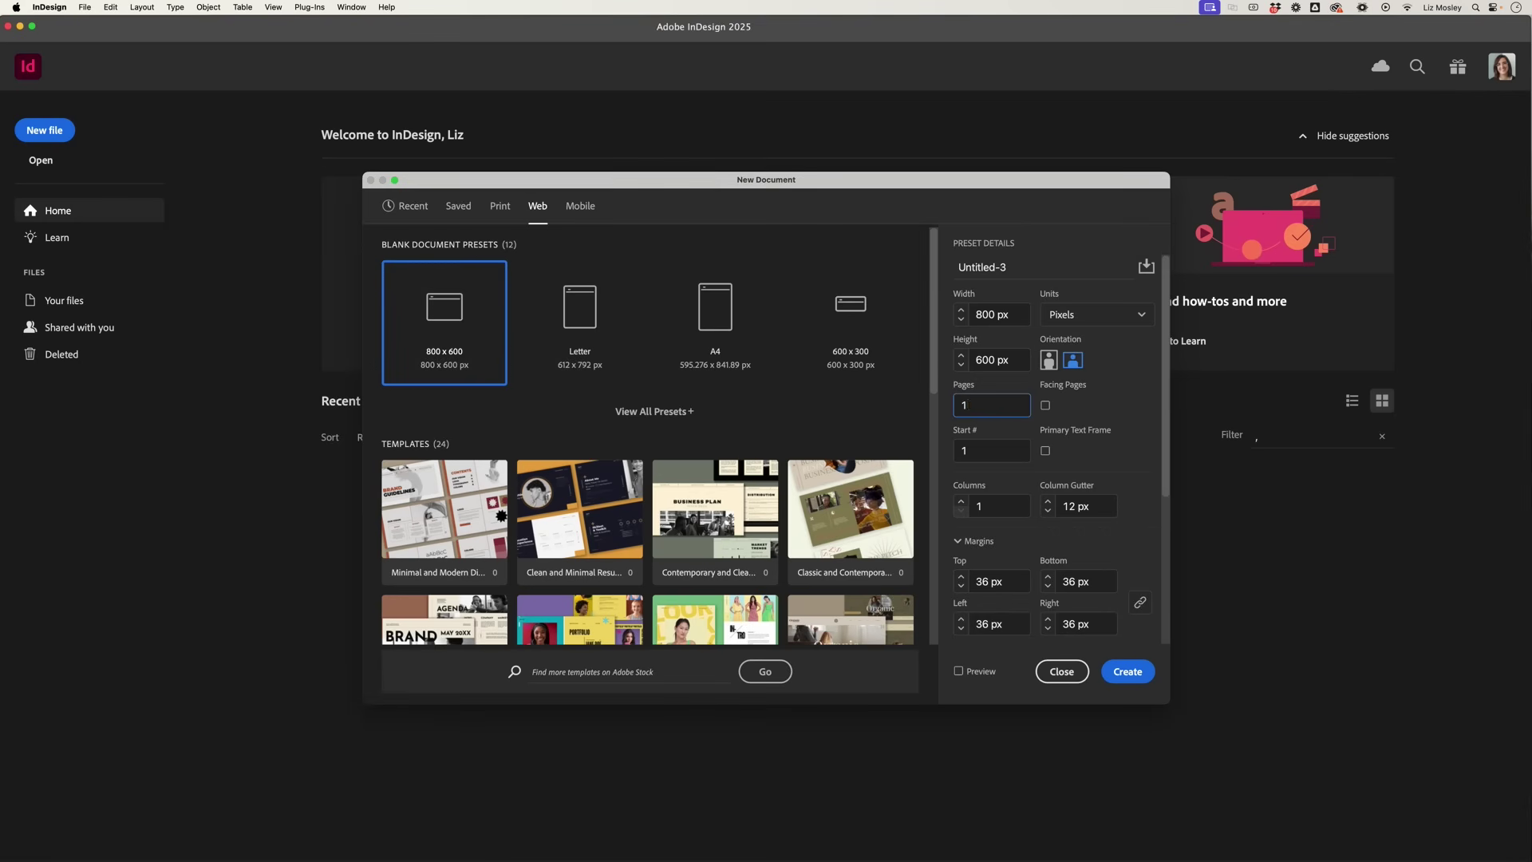
click(982, 508)
text(8)
click(1127, 672)
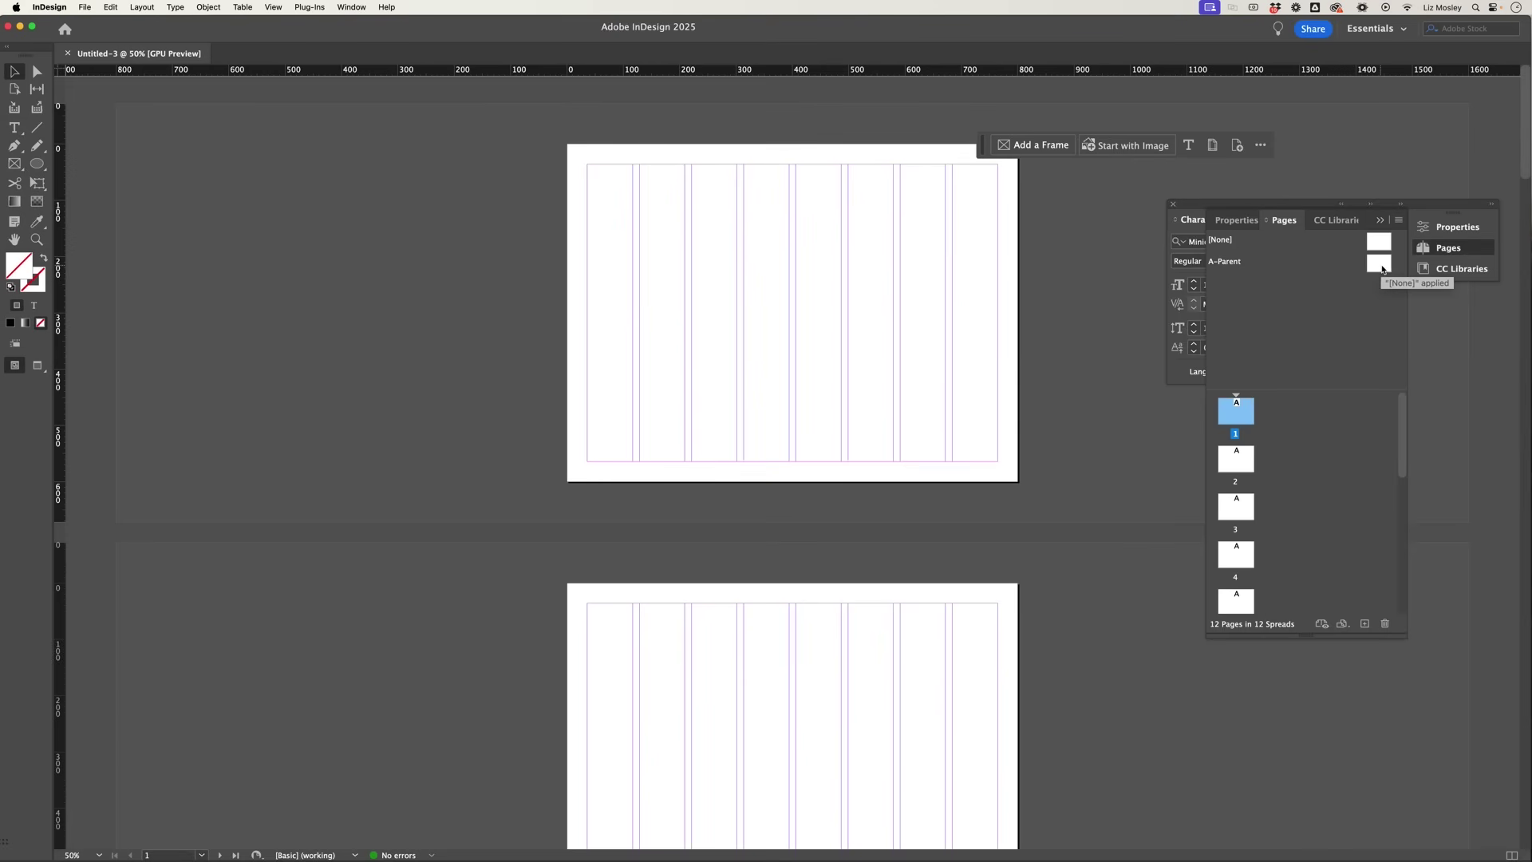
Step: On the A-Parent page, draw a rectangle covering the whole page
double_click(1383, 270)
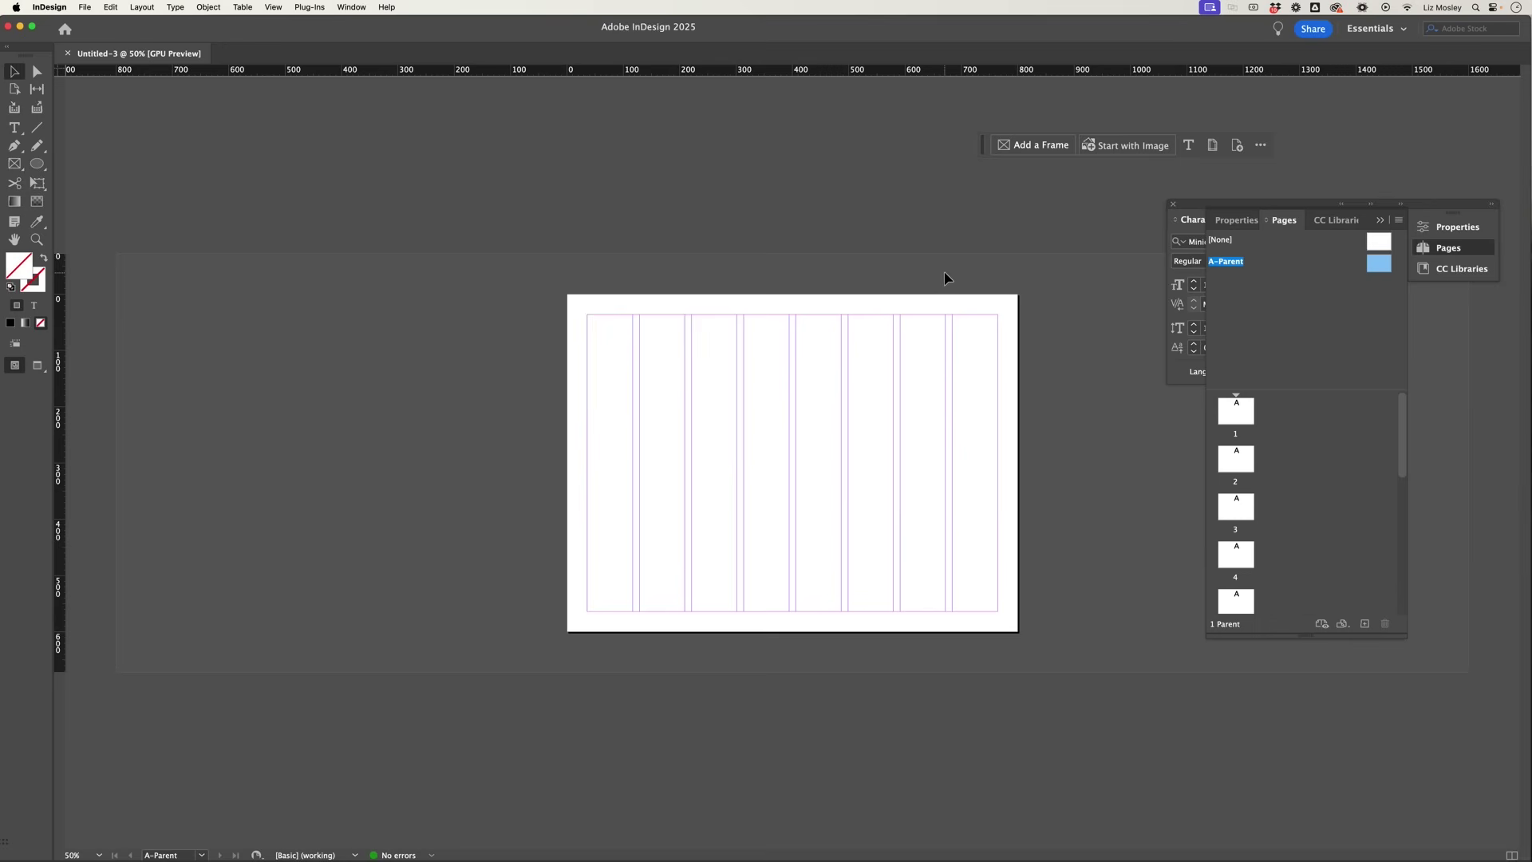
click(1325, 220)
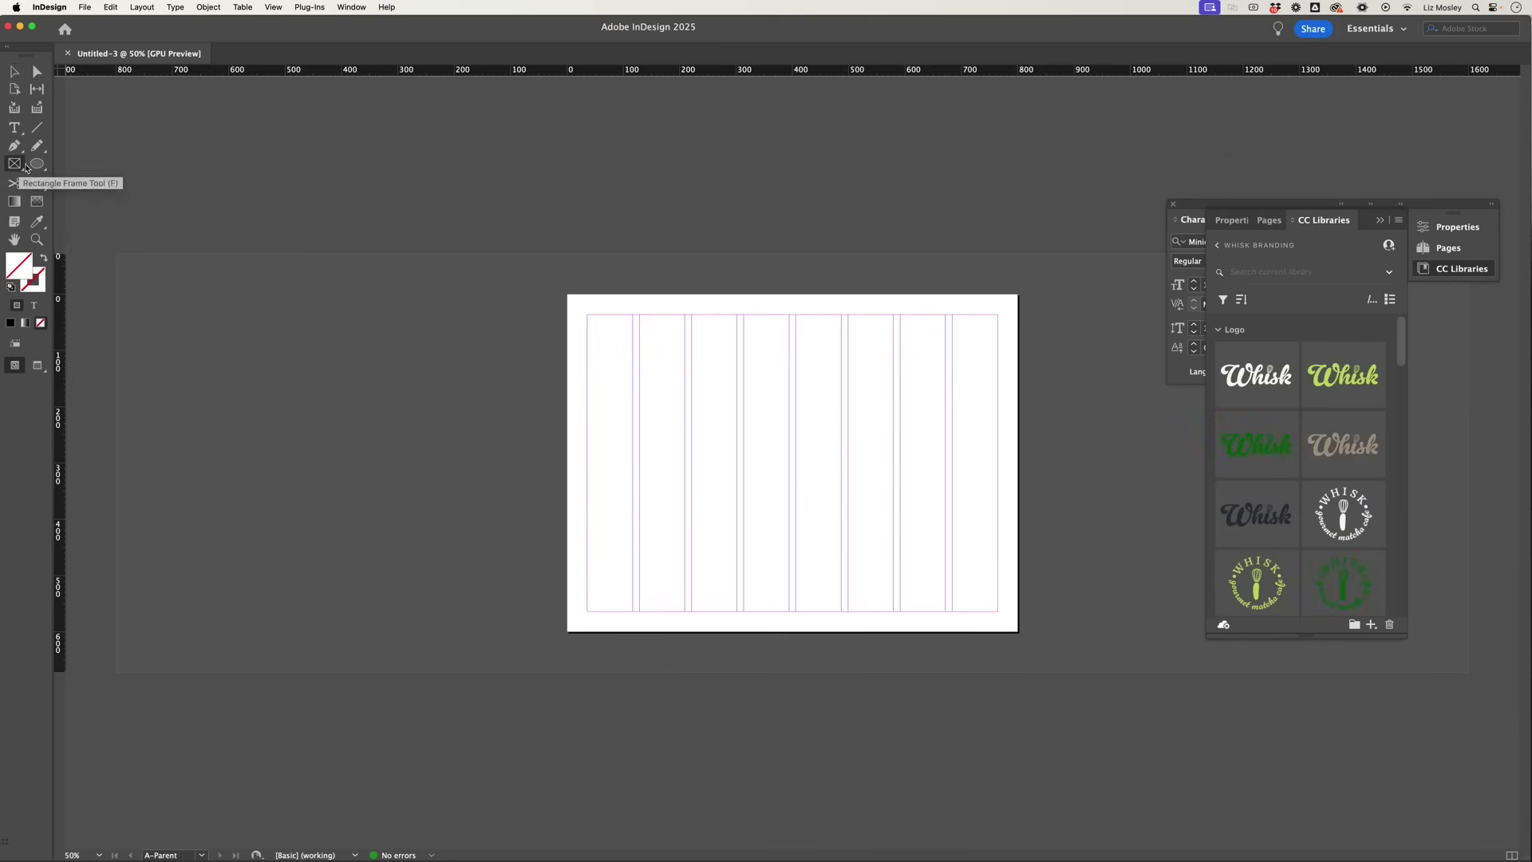
click(40, 166)
click(74, 180)
mouse_move(567, 293)
mouse_down()
mouse_move(855, 567)
mouse_move(1018, 632)
mouse_up()
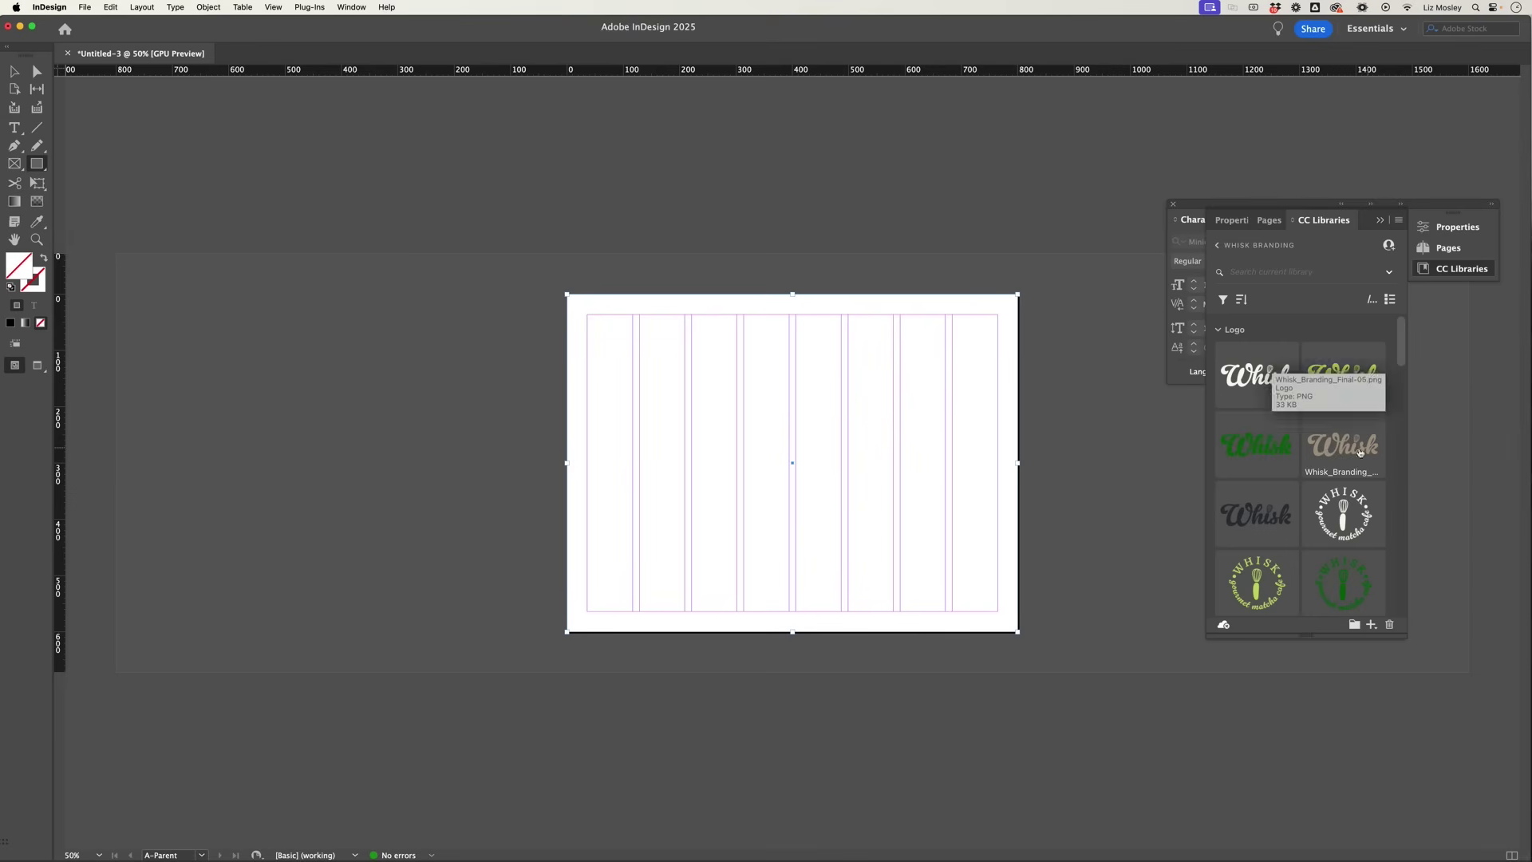
Step: Fill the page rectangle with the Whisk off-white #F7F7F0 swatch and deselect it
scroll(1300, 467, down, 5)
double_click(1322, 483)
key(Return)
key(v)
click(332, 386)
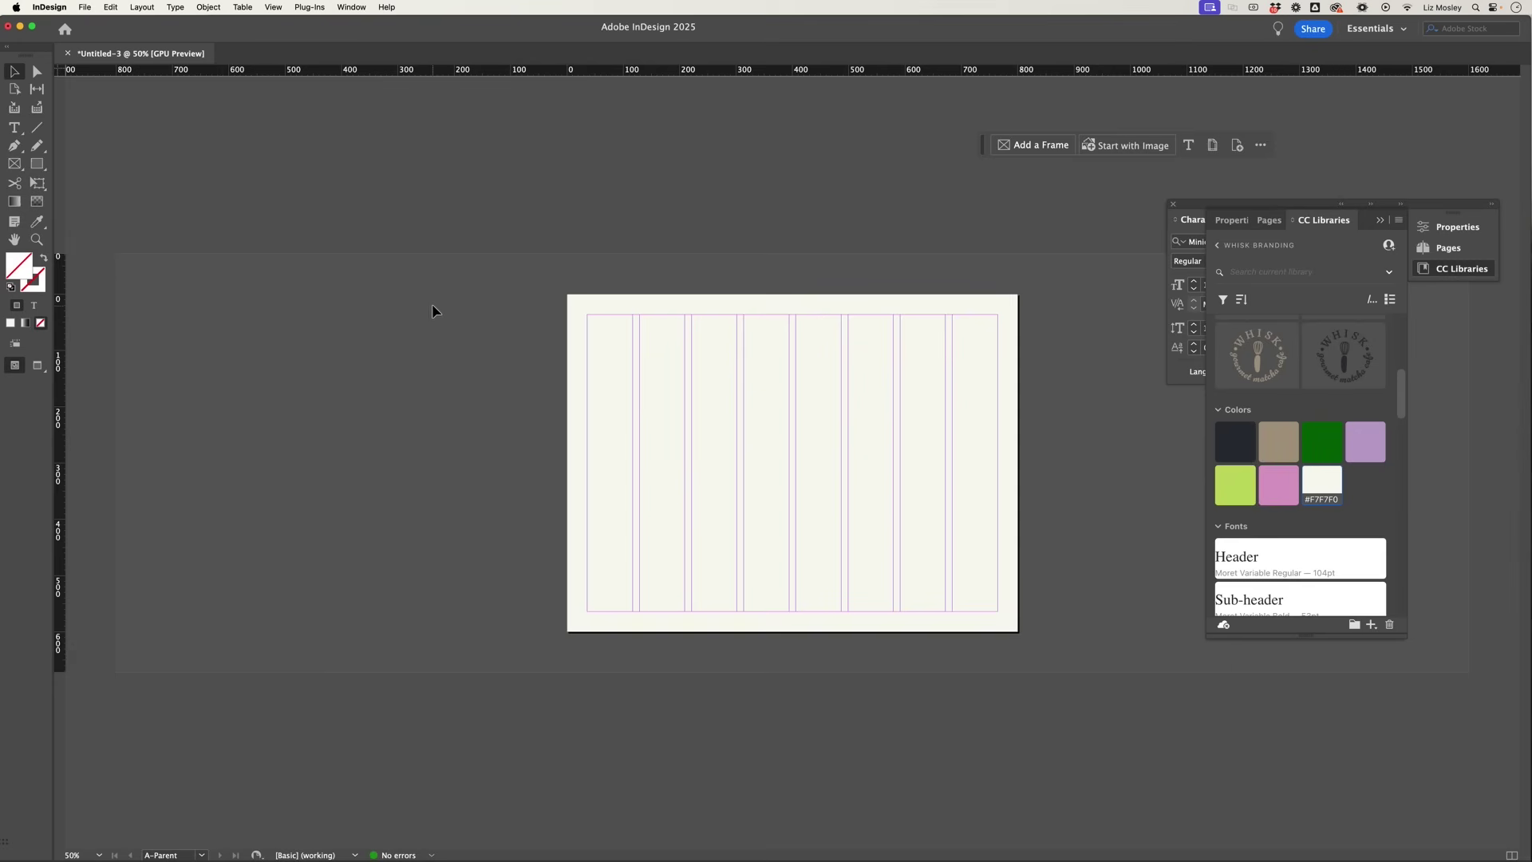
Step: Add horizontal guides near Y 140 and 150 px and draw a small circle bottom-right
click(278, 8)
click(305, 266)
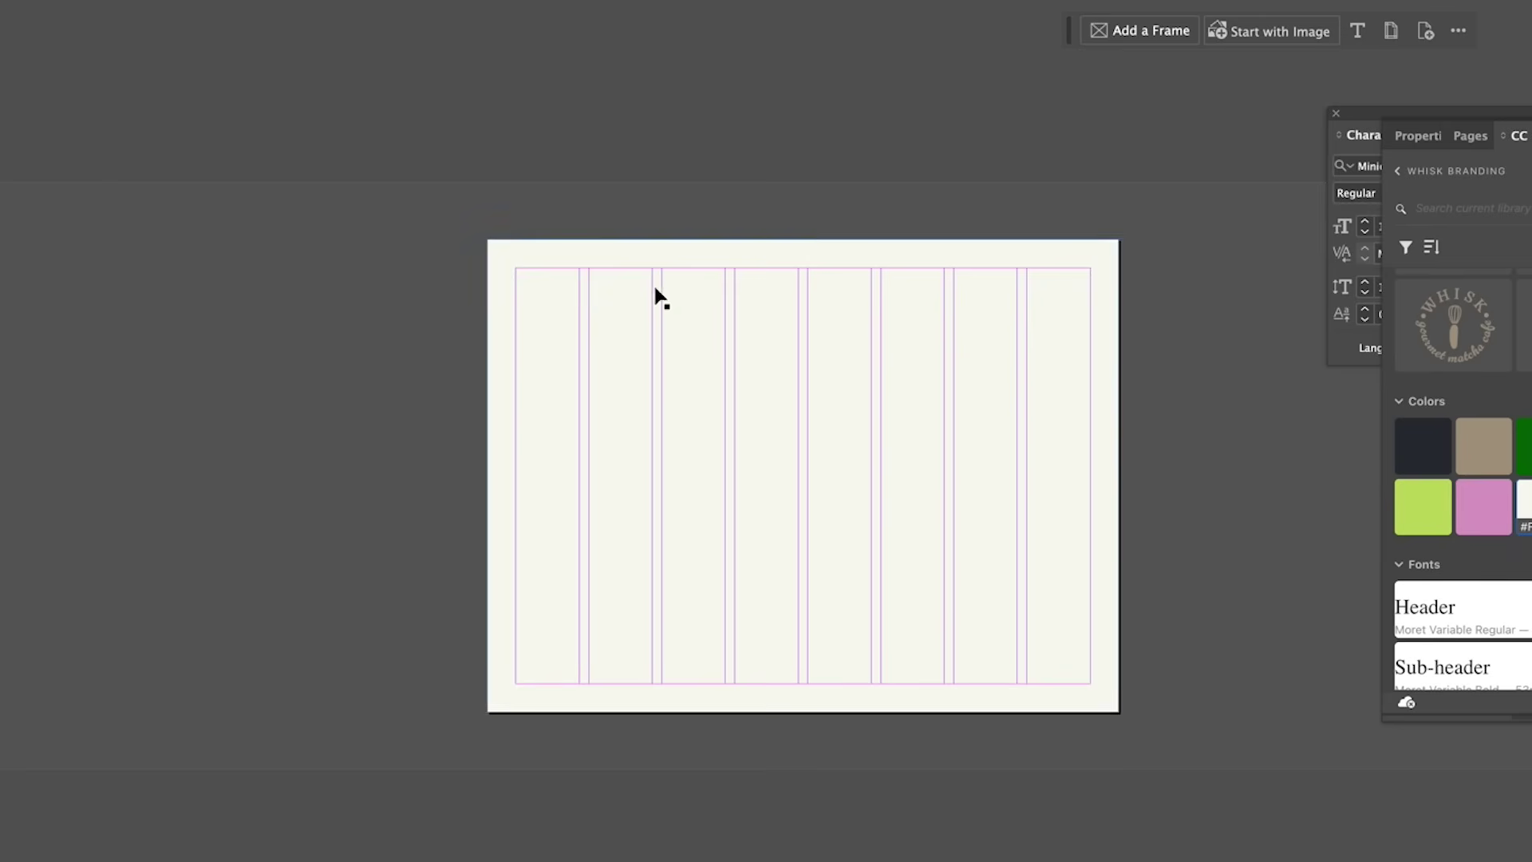
drag(643, 206, 651, 347)
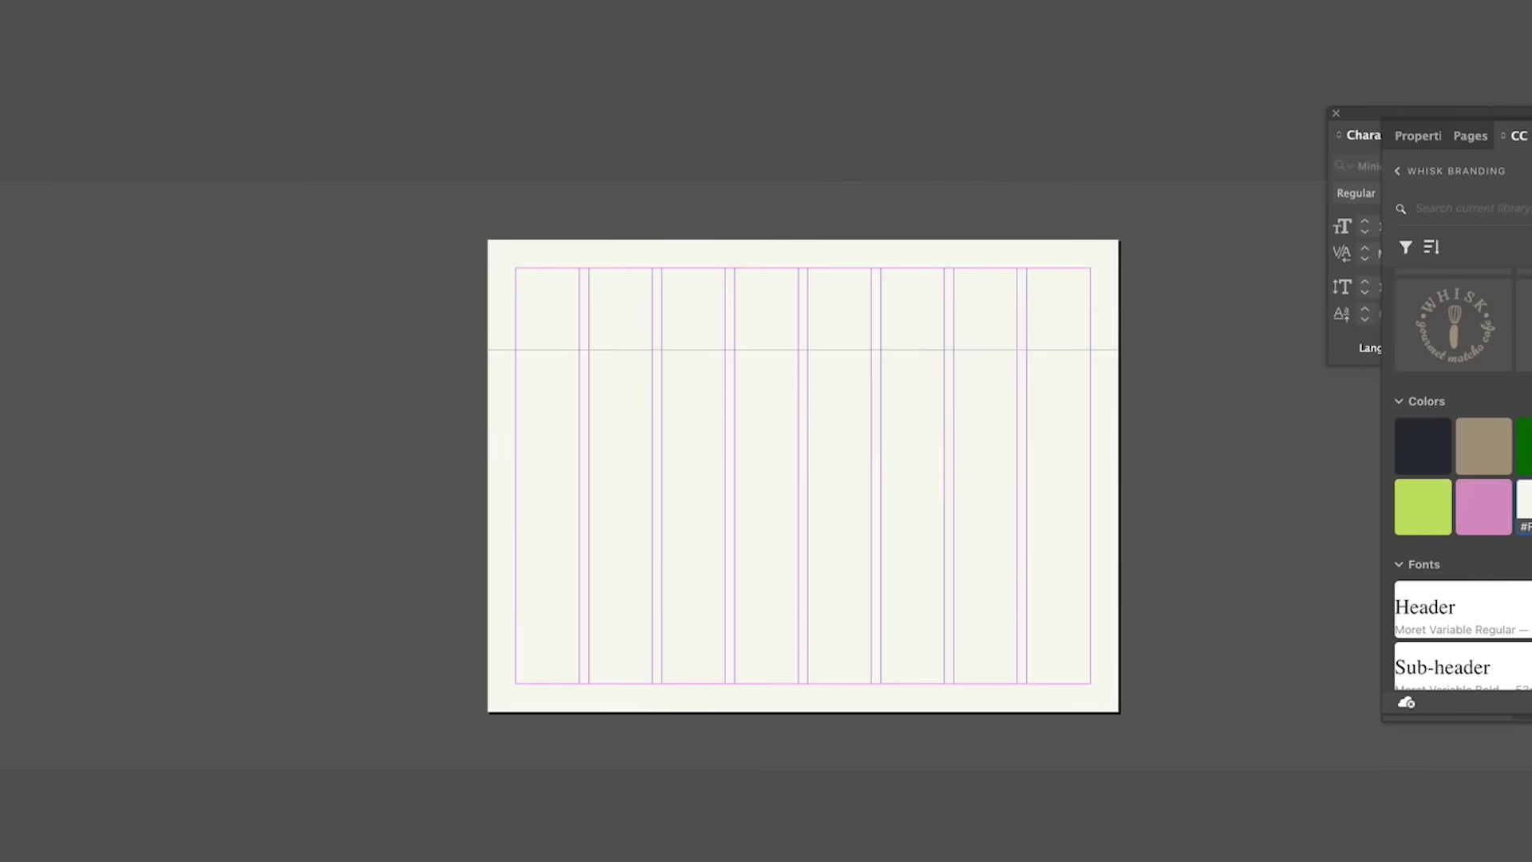
drag(615, 96, 644, 373)
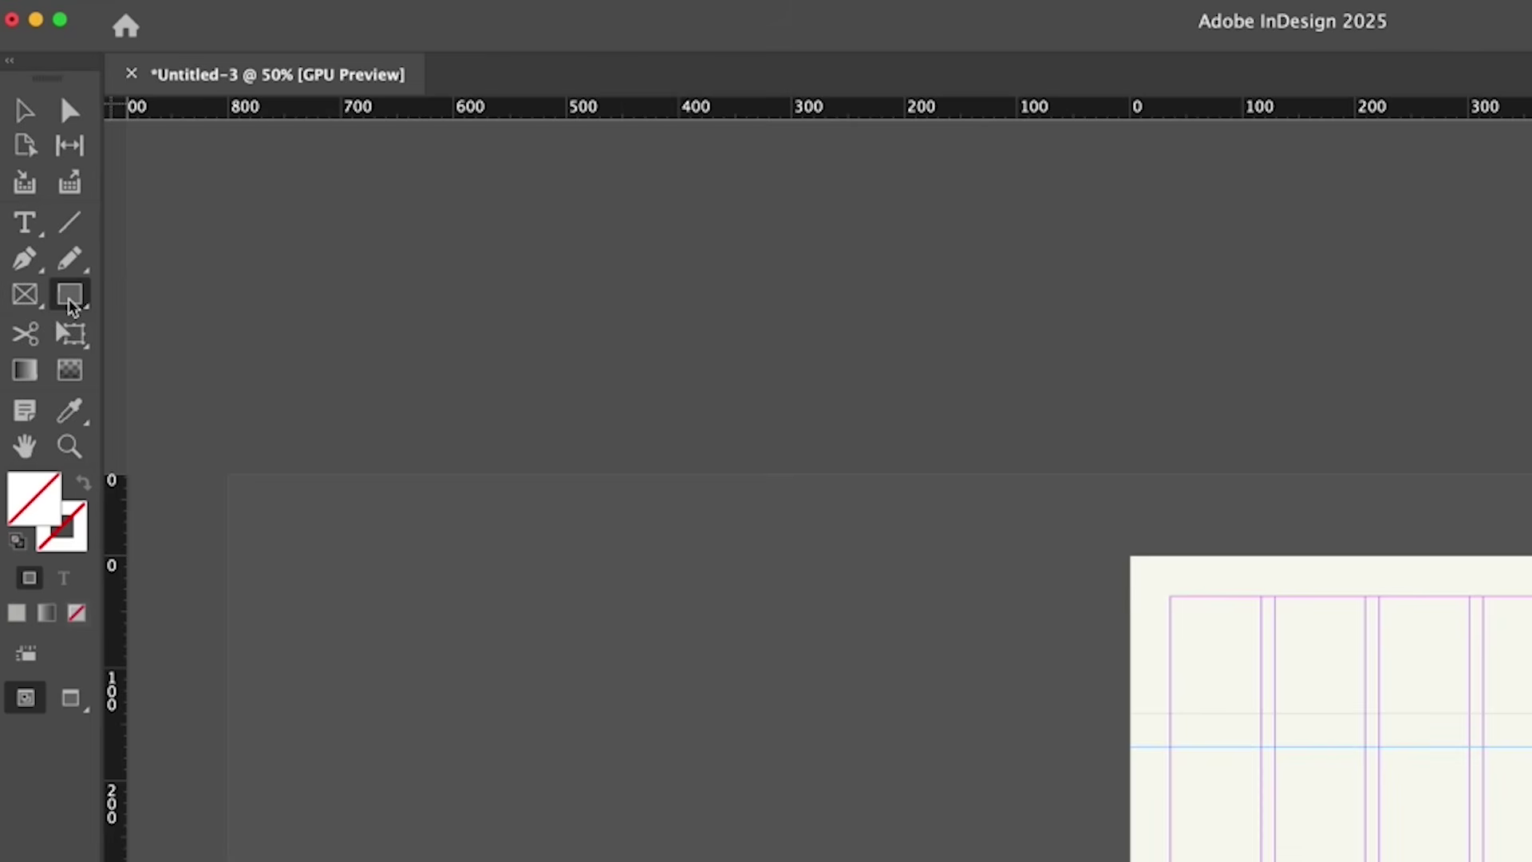
drag(69, 294, 160, 356)
drag(1073, 668, 1094, 694)
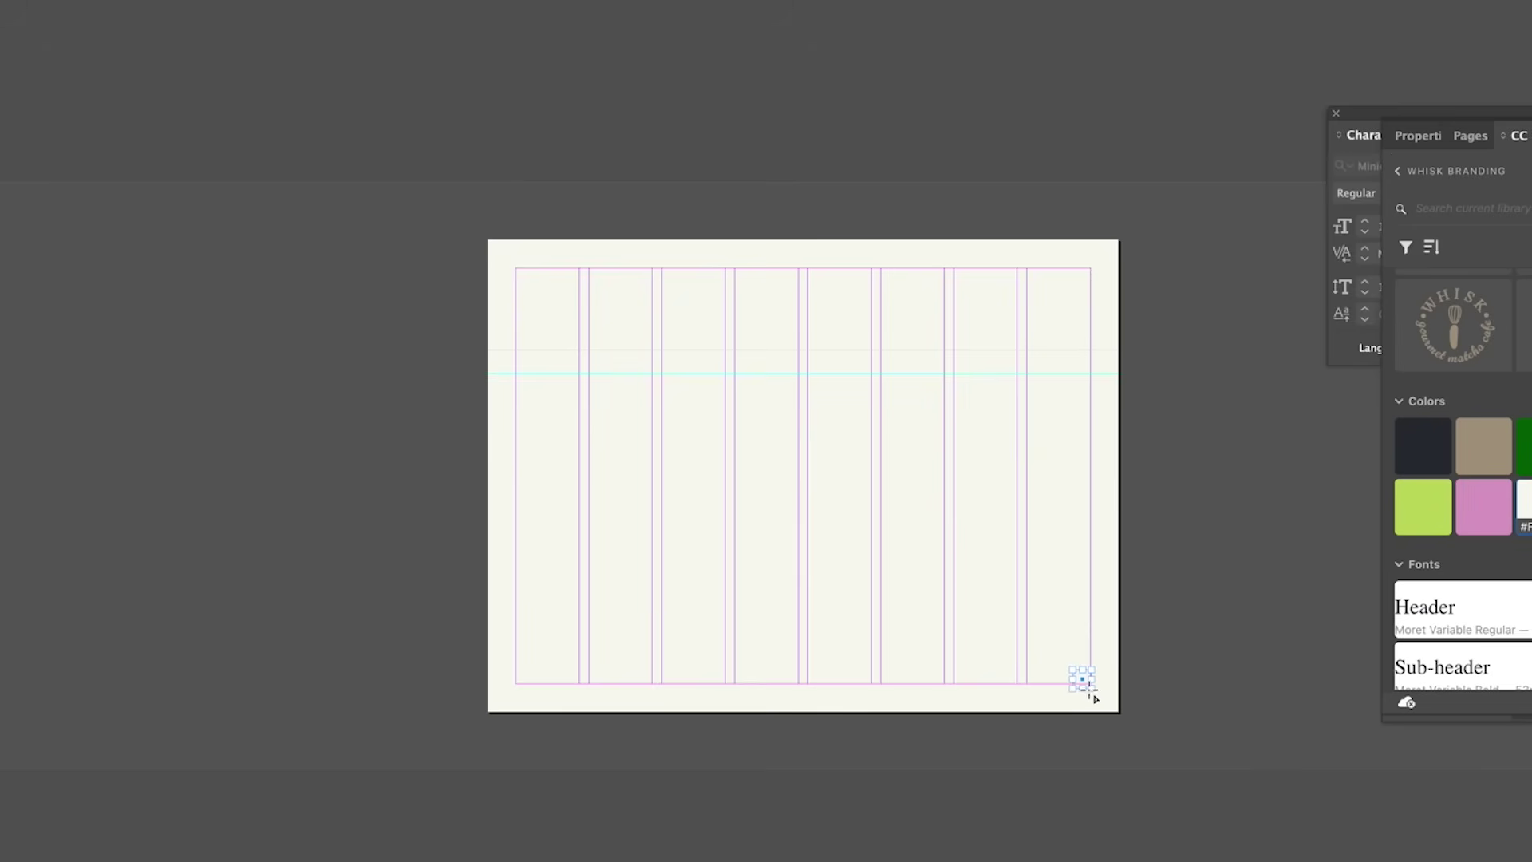
Step: Fill the bottom-right circle with the tan brand colour
click(1485, 444)
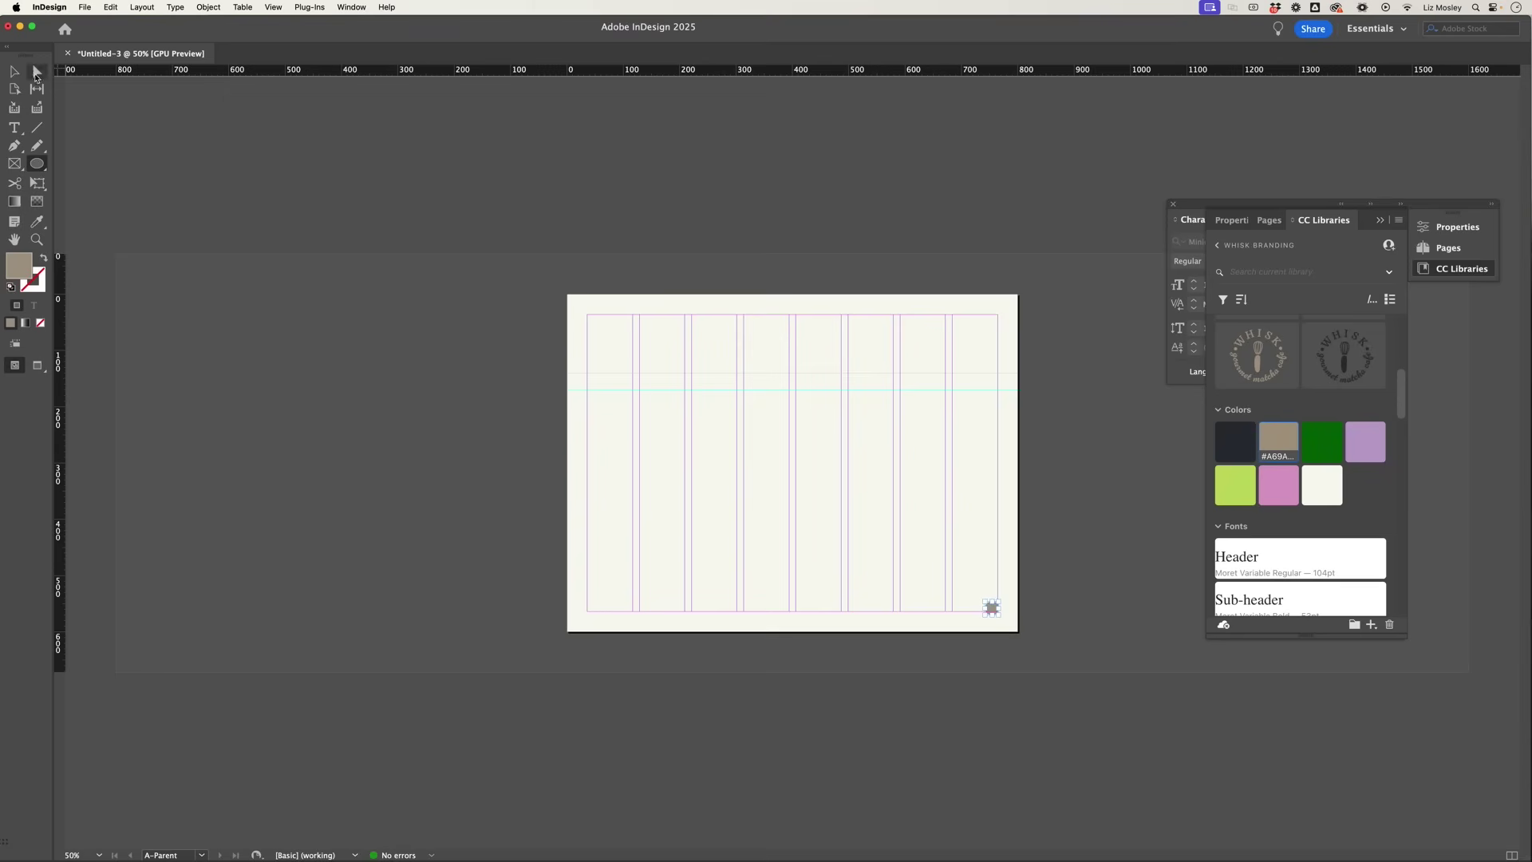
key(v)
click(1054, 521)
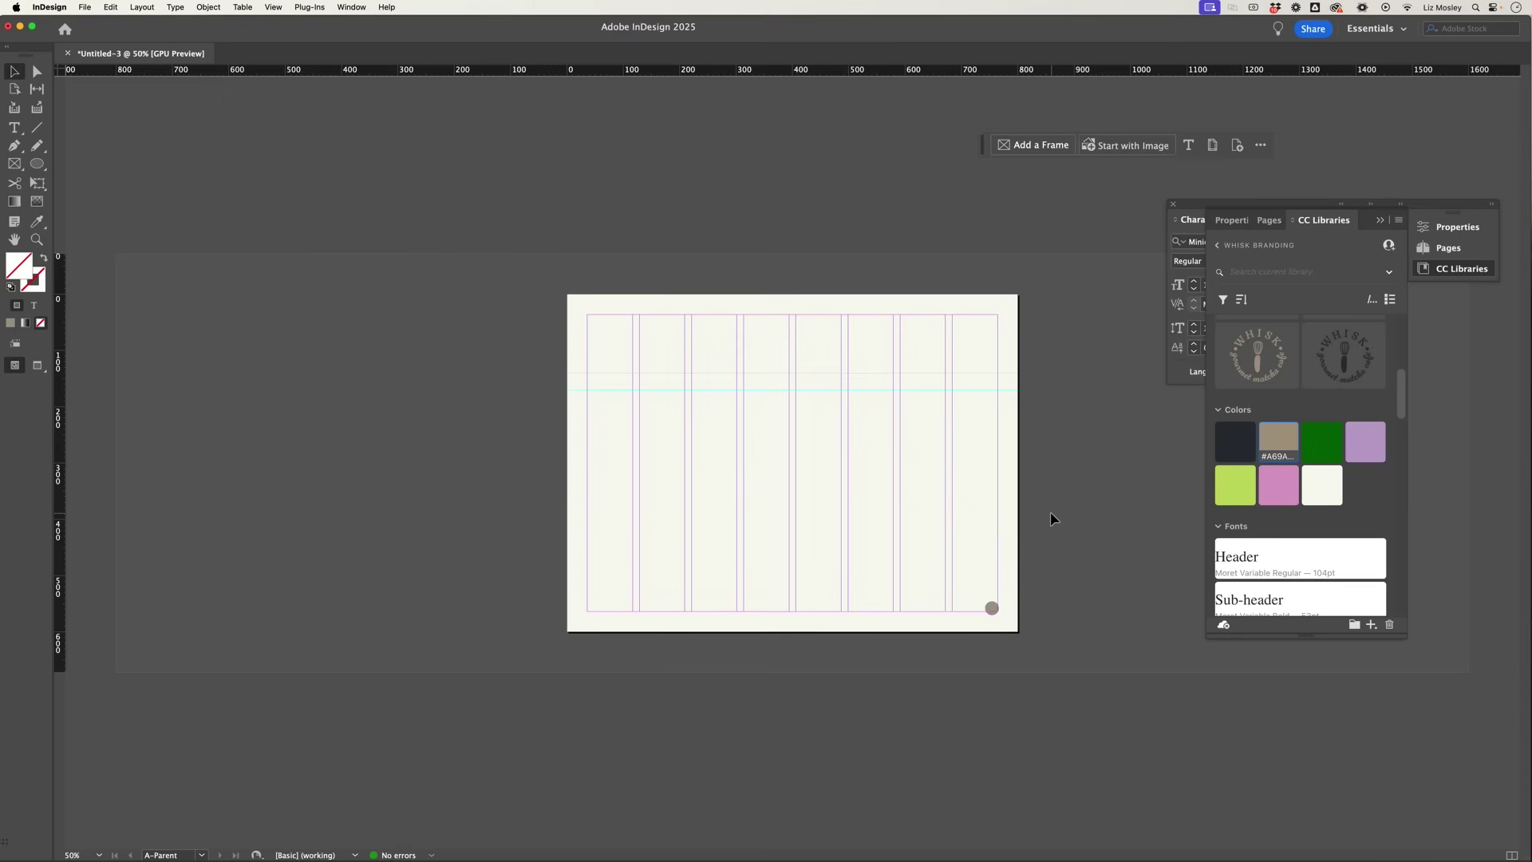
scroll(1051, 517, up, 4)
scroll(1050, 517, right, 3)
Step: Create a small text frame and set its text to Domine Regular
key(t)
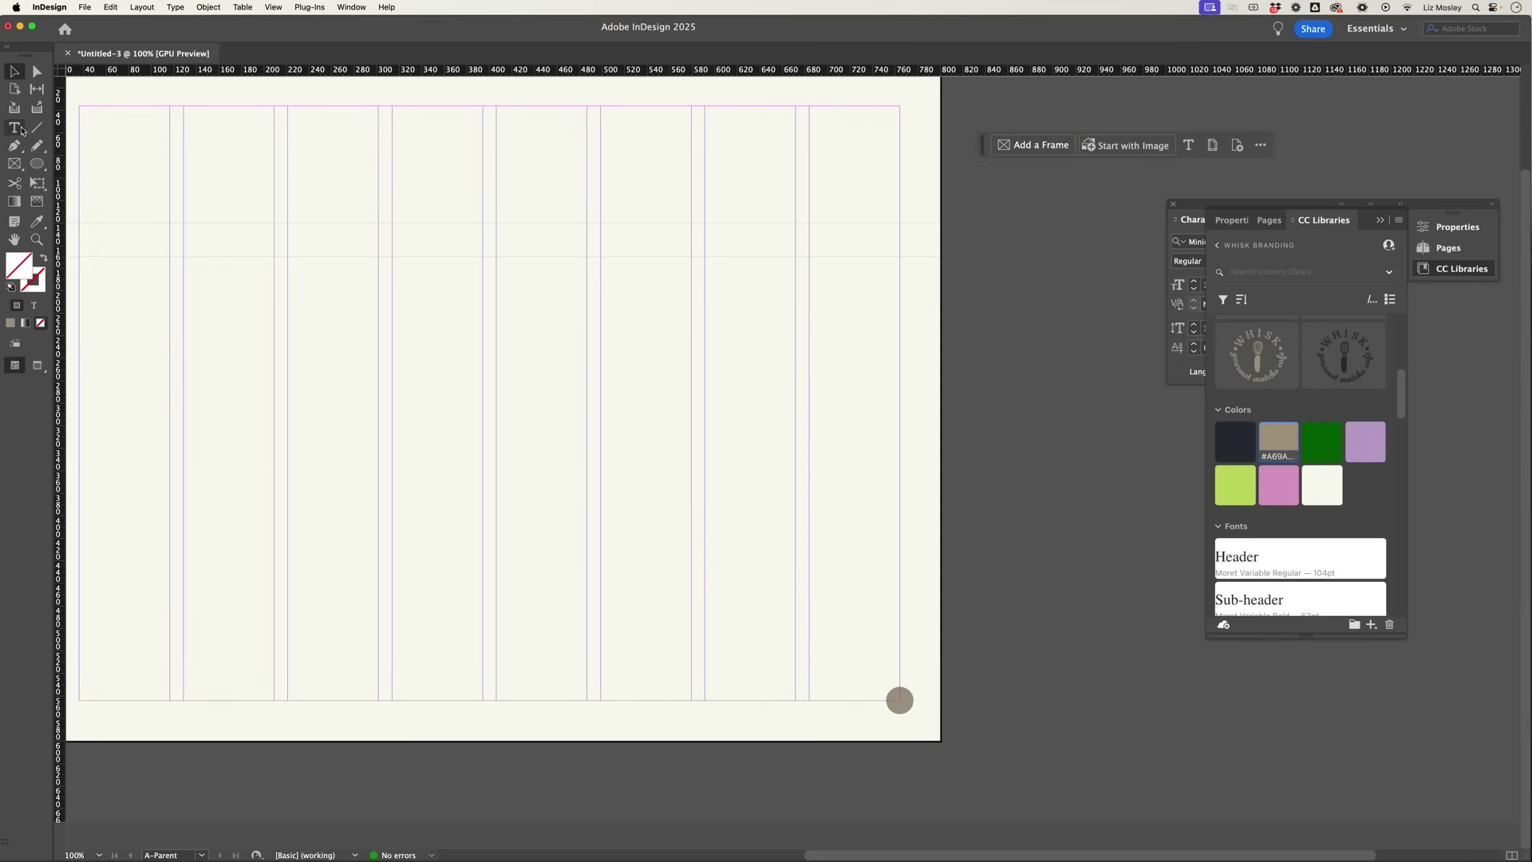
drag(734, 508, 787, 549)
key(super+a)
click(1118, 144)
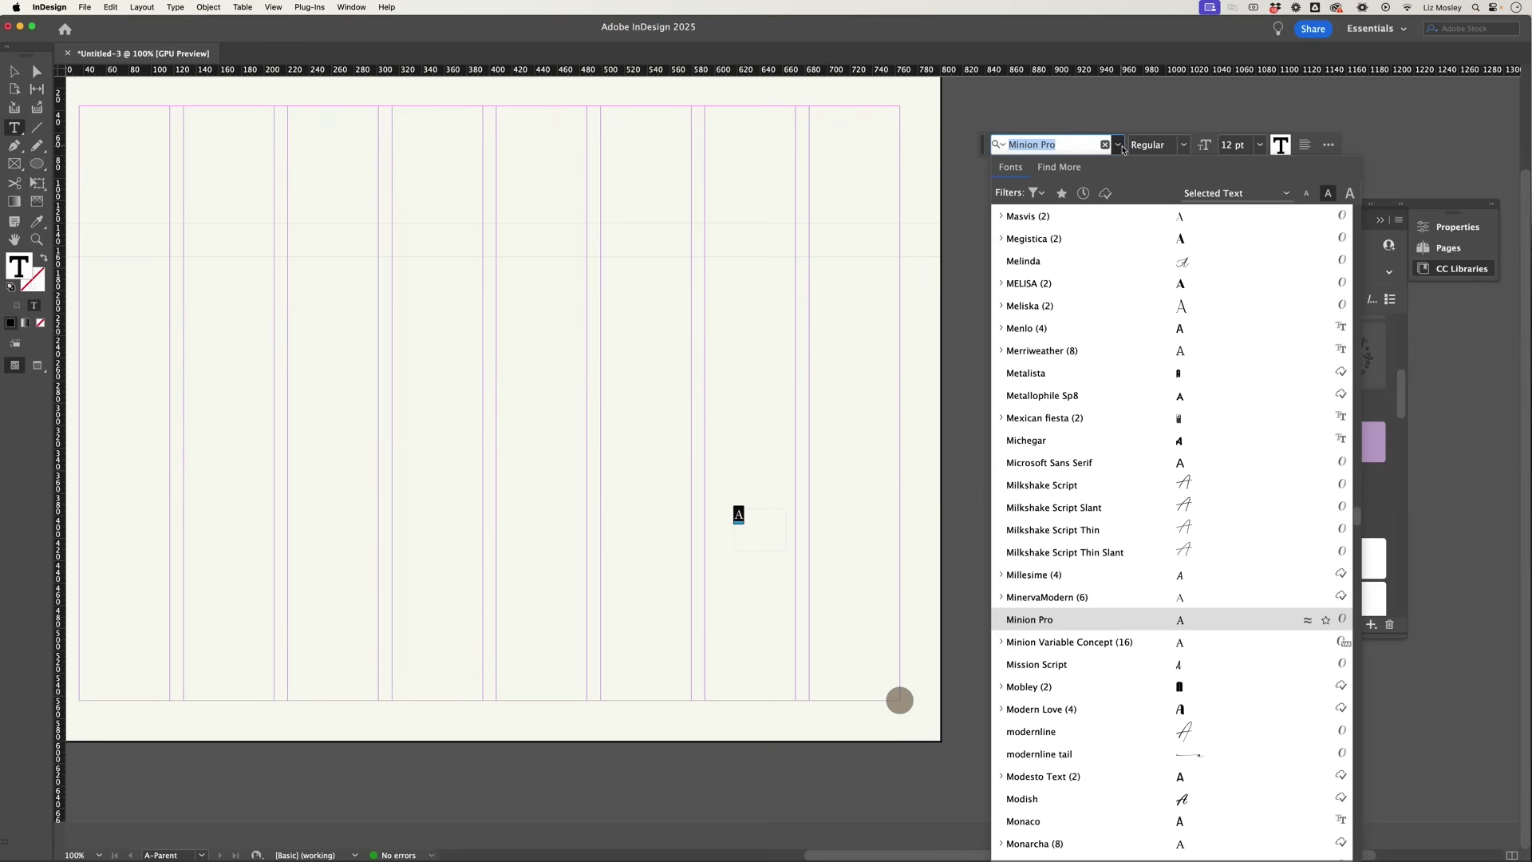
text(dom)
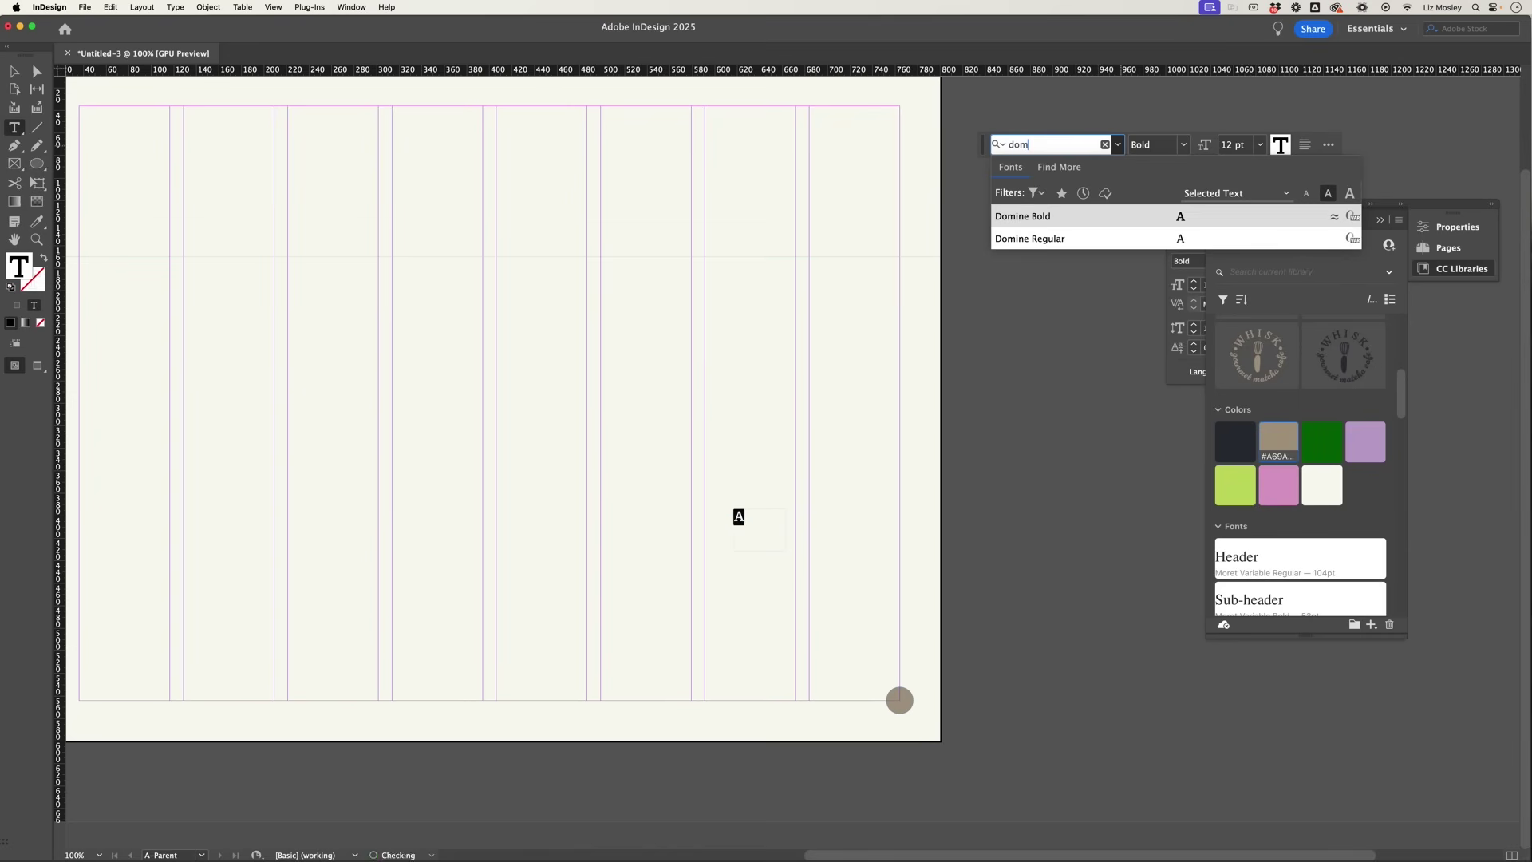
click(1022, 238)
key(Escape)
Step: Centre-align the frame's text and position the frame over the circle
drag(746, 521, 901, 700)
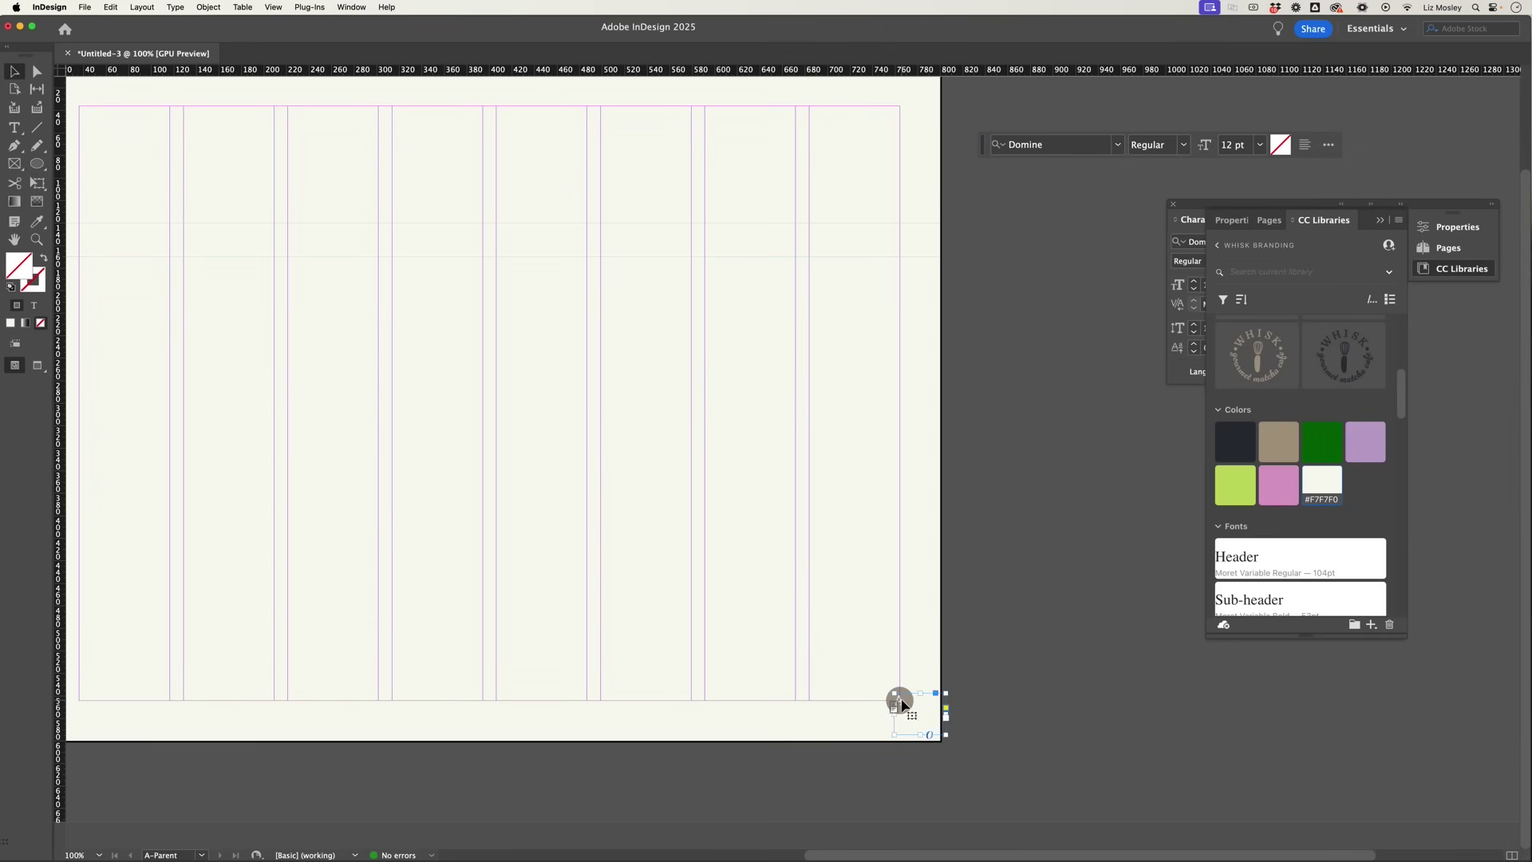
double_click(900, 700)
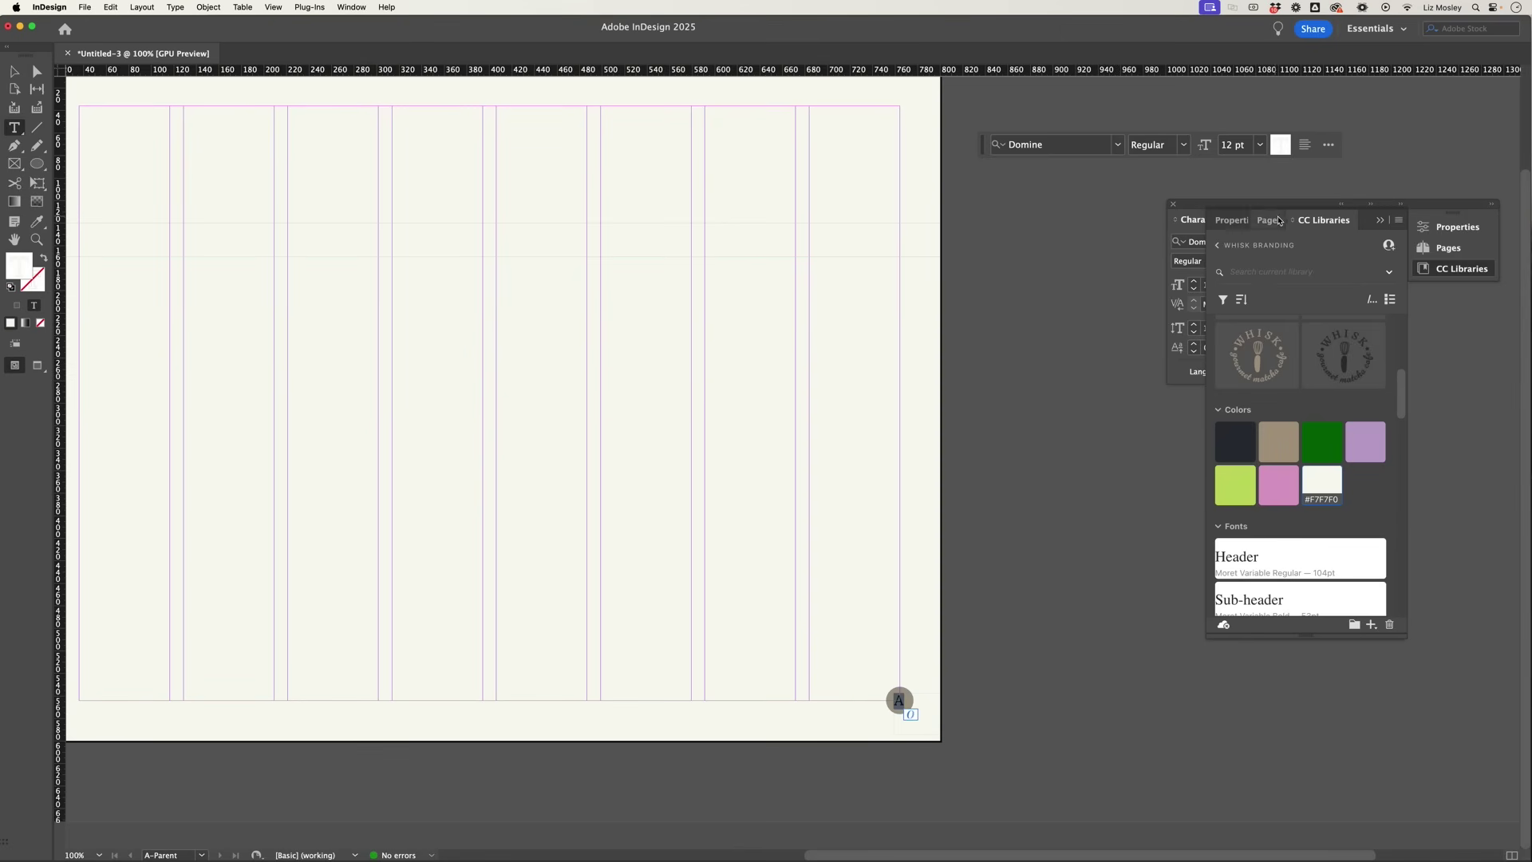
click(1306, 151)
click(1341, 168)
click(14, 71)
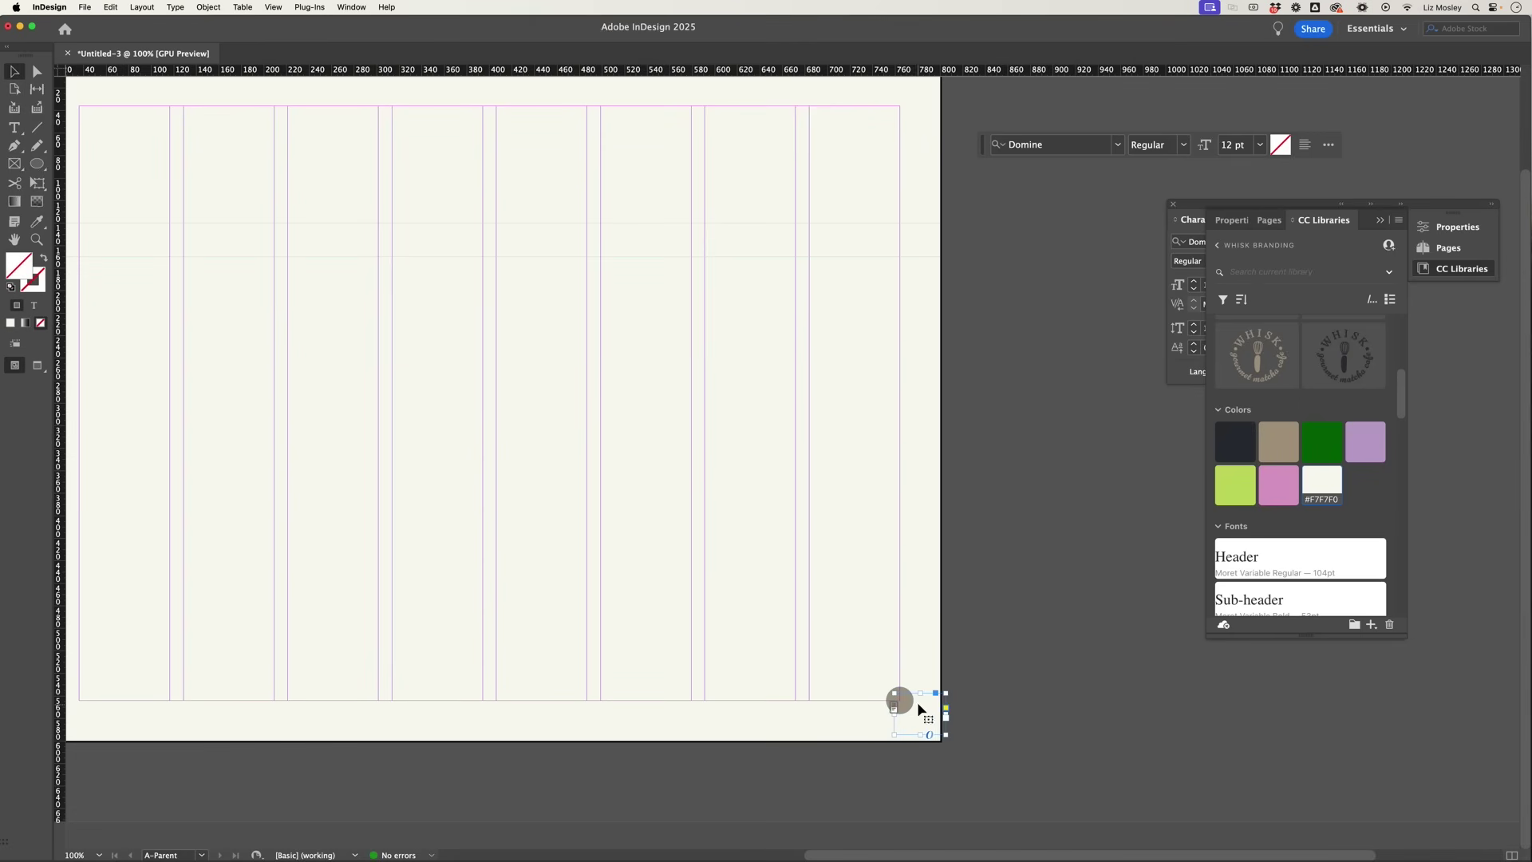
drag(920, 706, 905, 709)
click(838, 723)
click(15, 128)
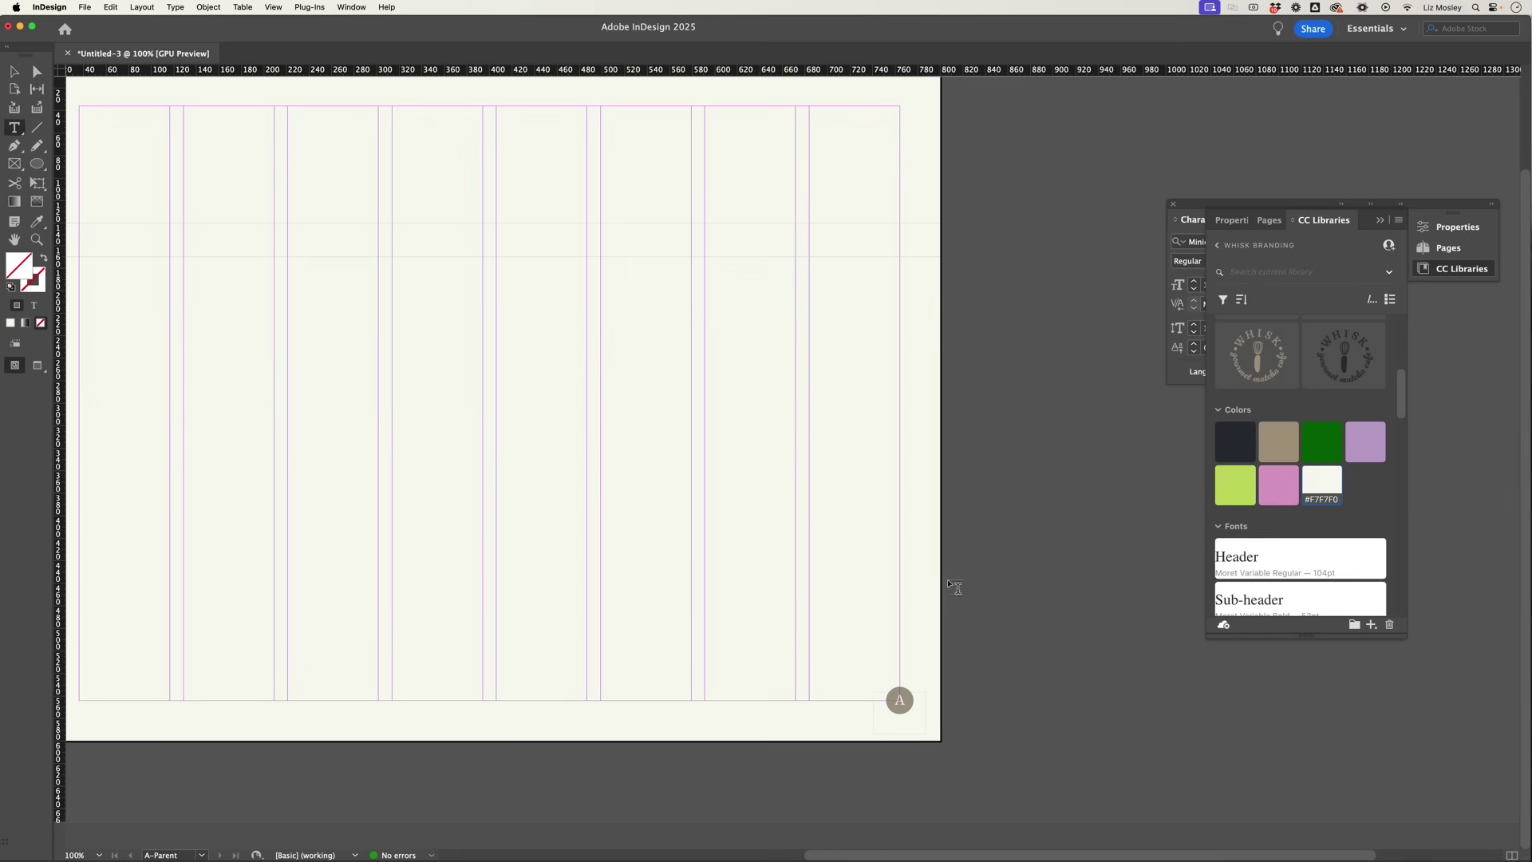
click(900, 700)
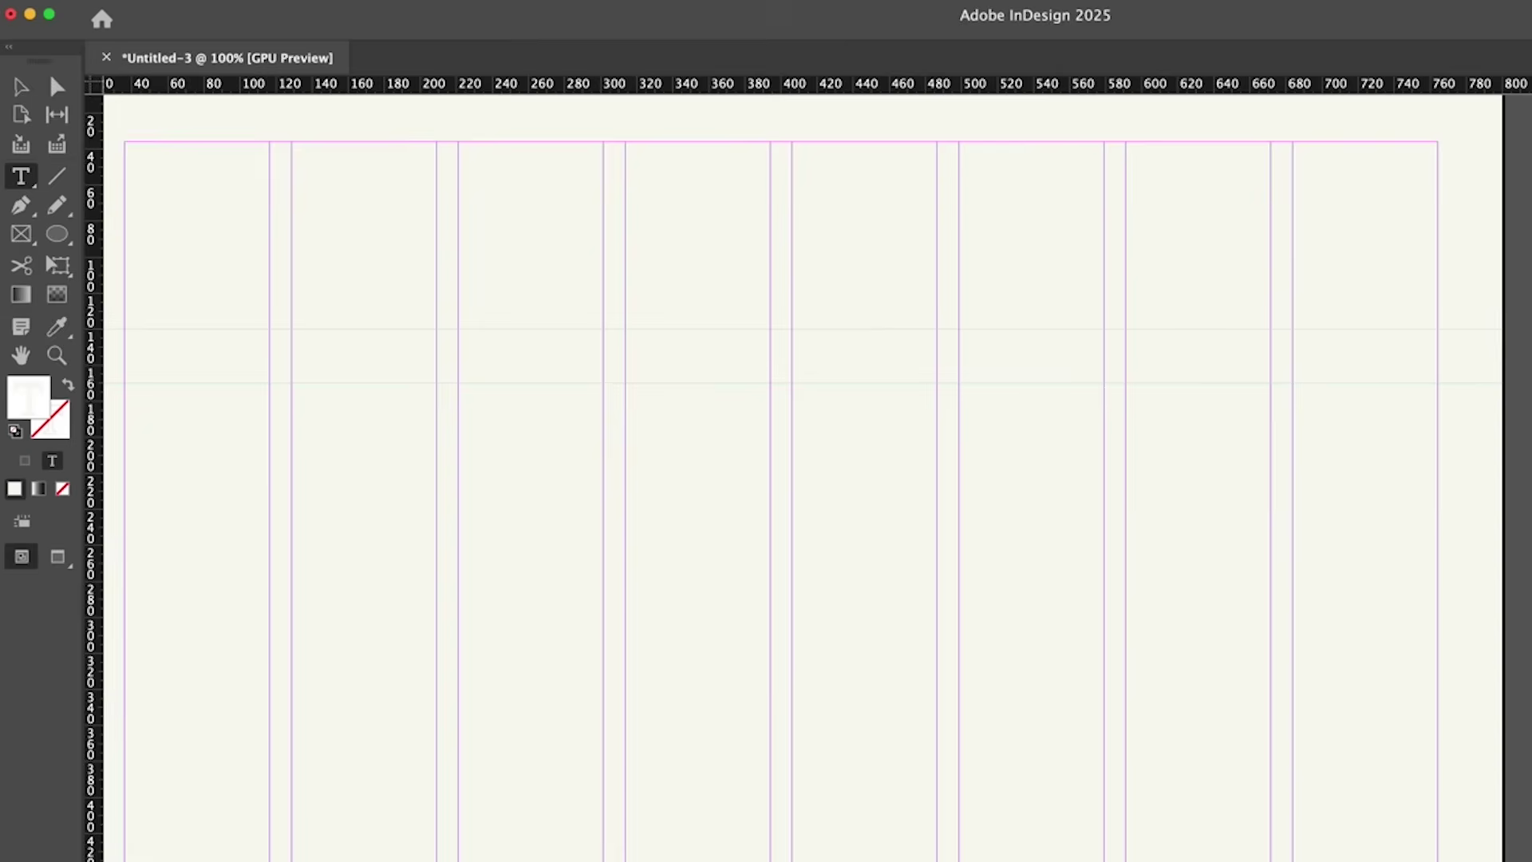
Step: Insert the Current Page Number marker, then view page 1 to check it shows 1
click(283, 19)
mouse_move(429, 625)
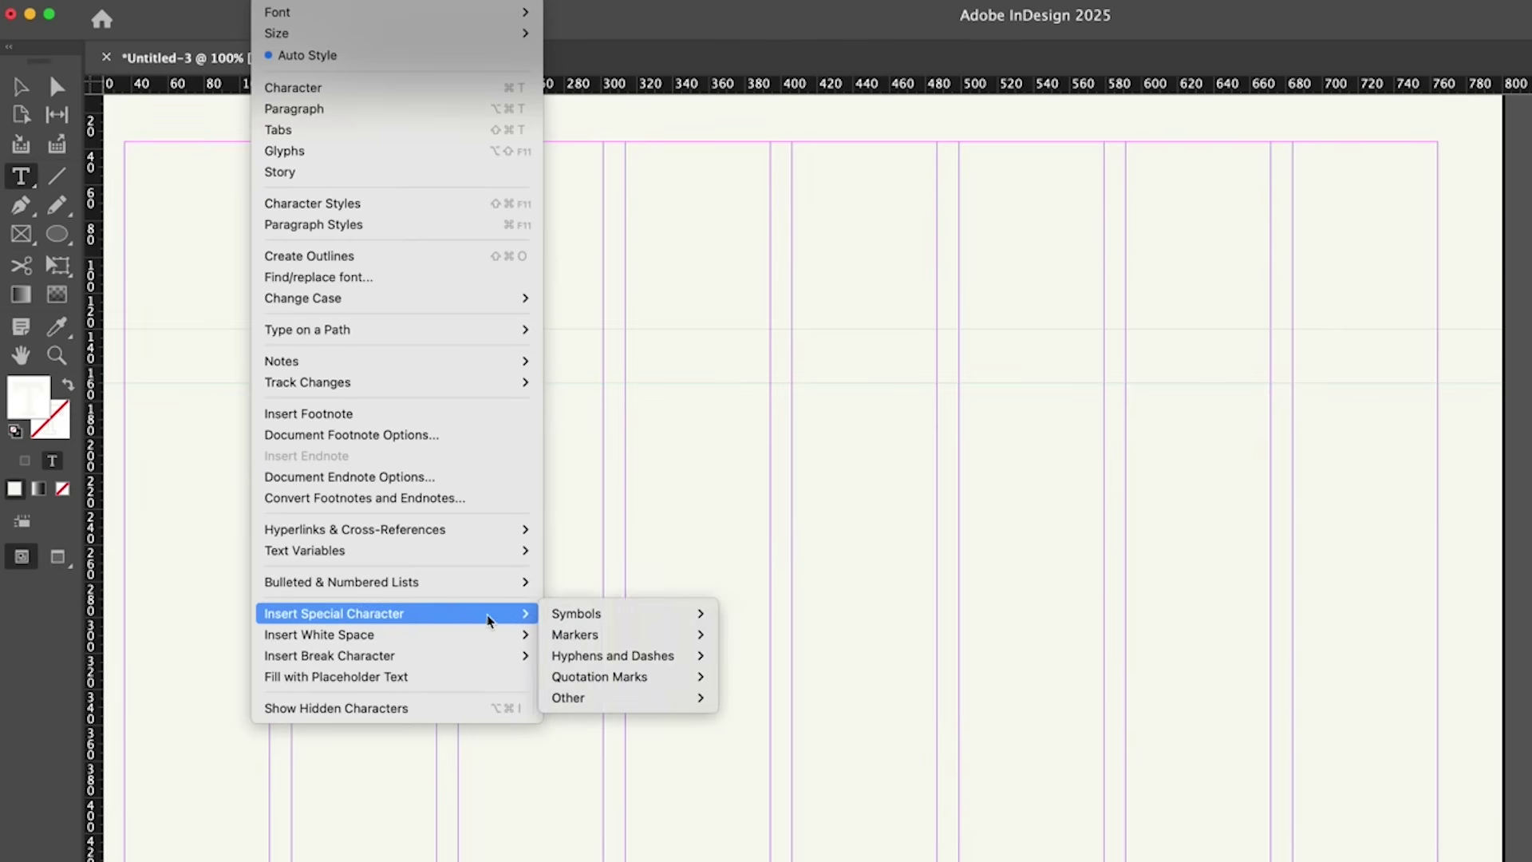
mouse_move(571, 633)
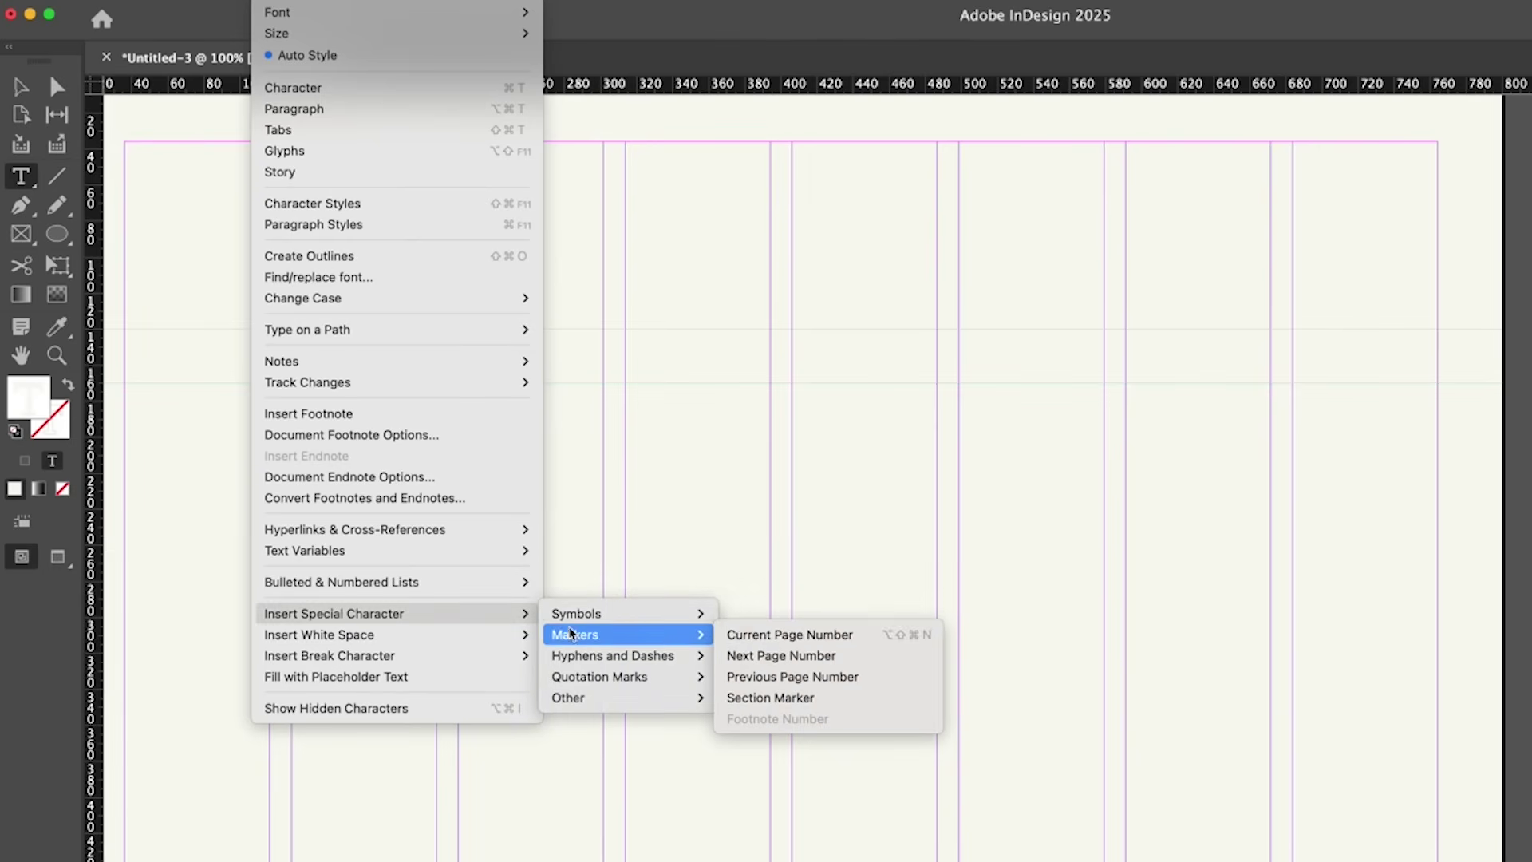
click(753, 639)
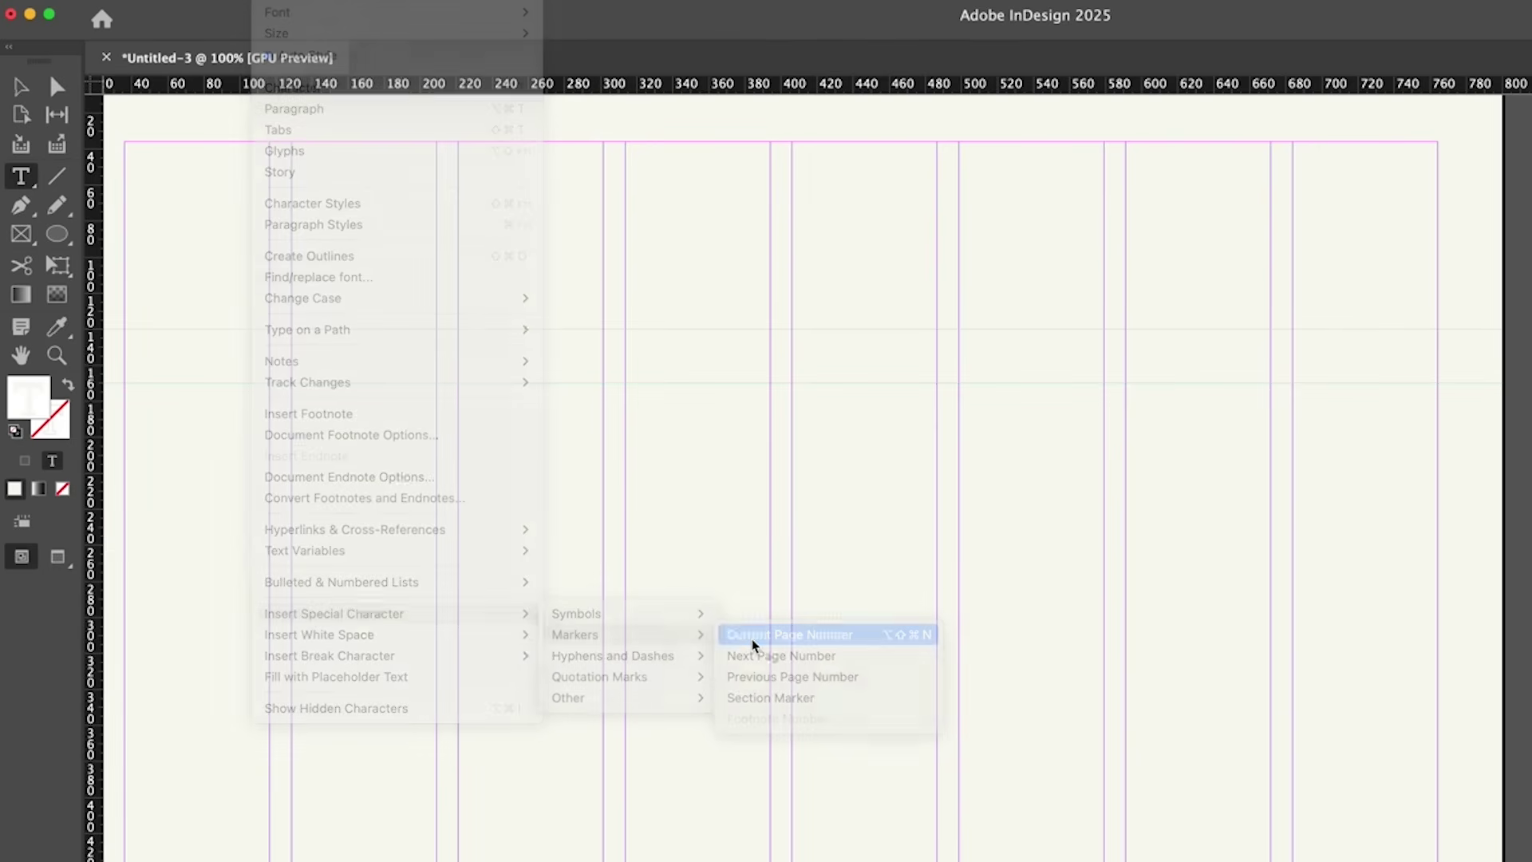
click(1271, 222)
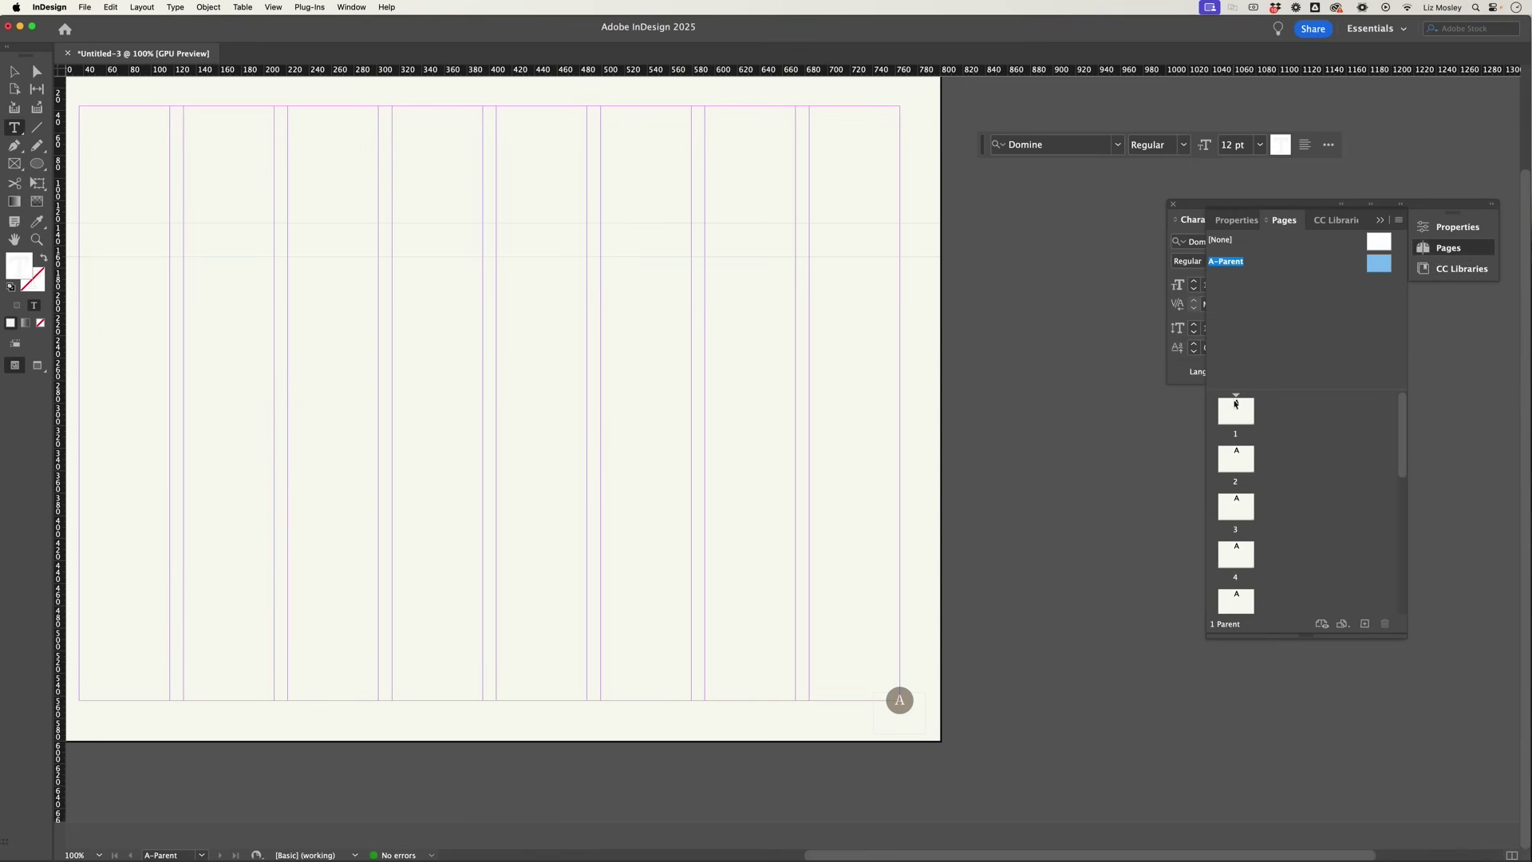
double_click(1236, 411)
Step: Make page 2 a new section with page numbering starting at 1, accepting the warning
key(super+minus)
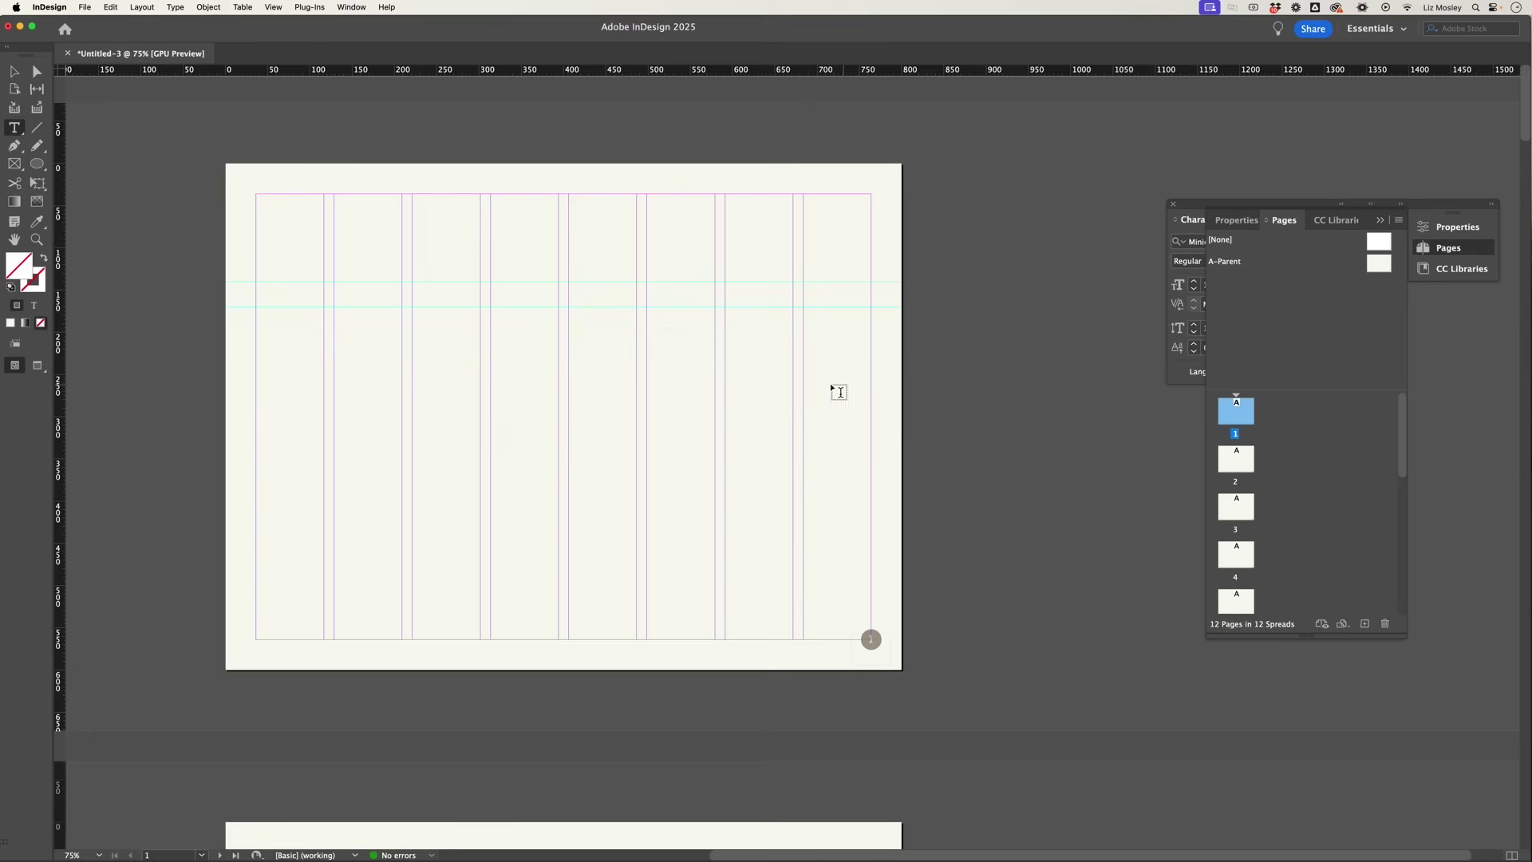
scroll(807, 393, left, 2)
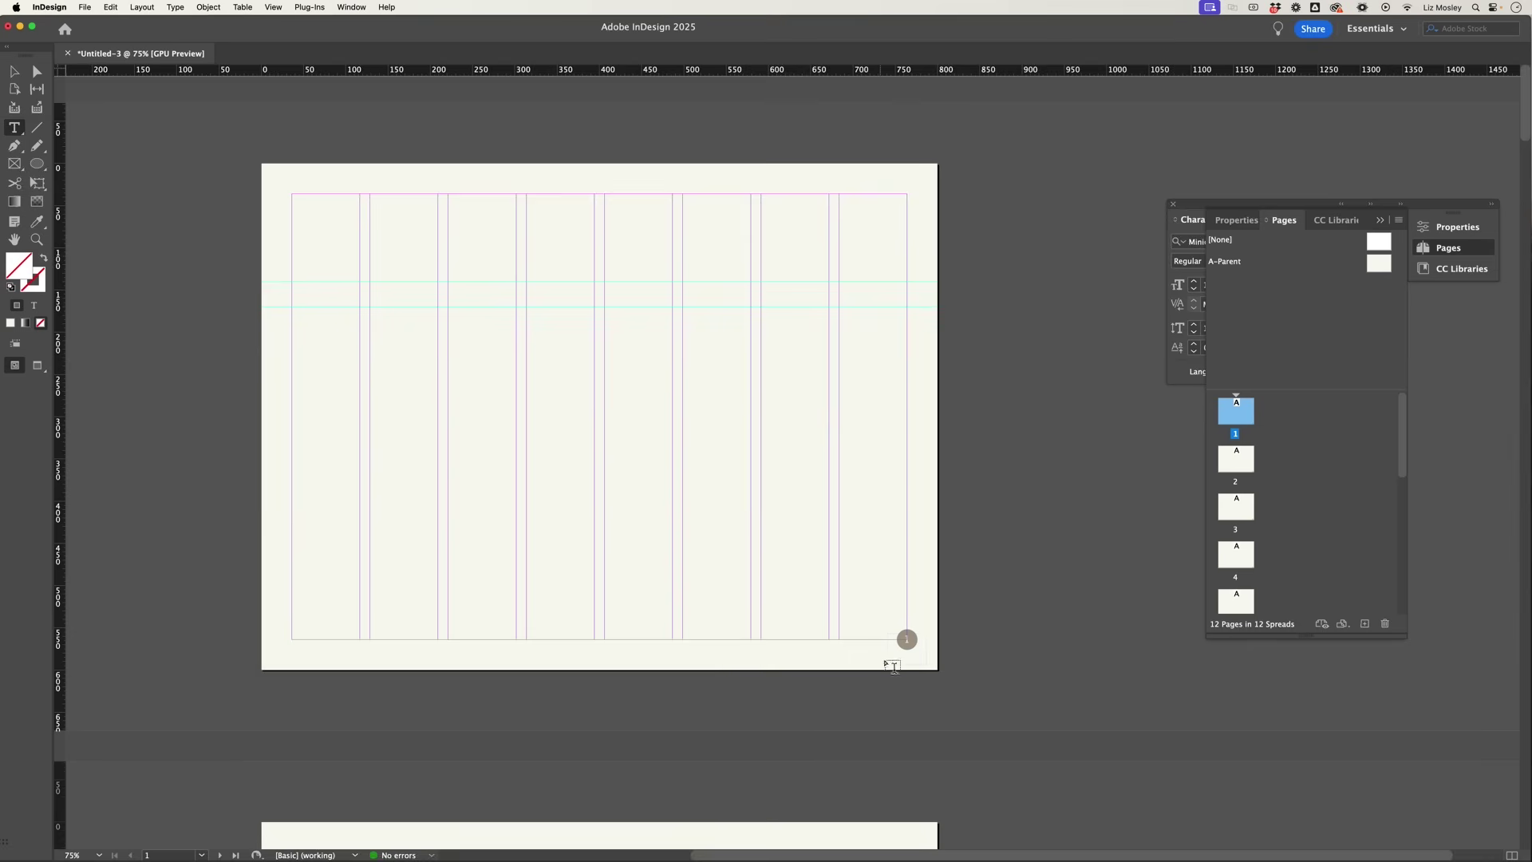
scroll(914, 642, down, 3)
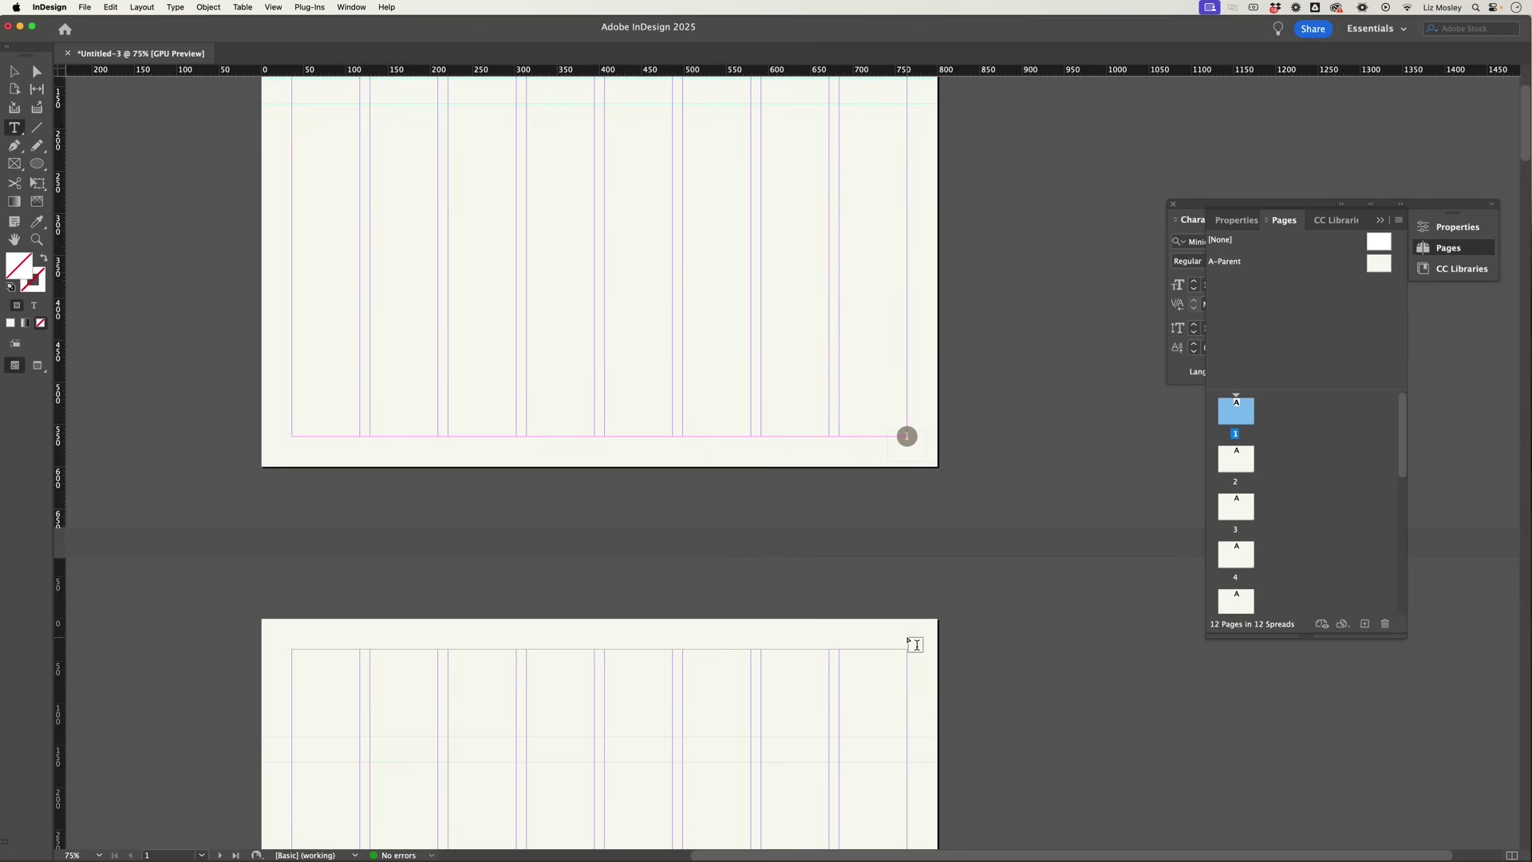
scroll(927, 463, up, 3)
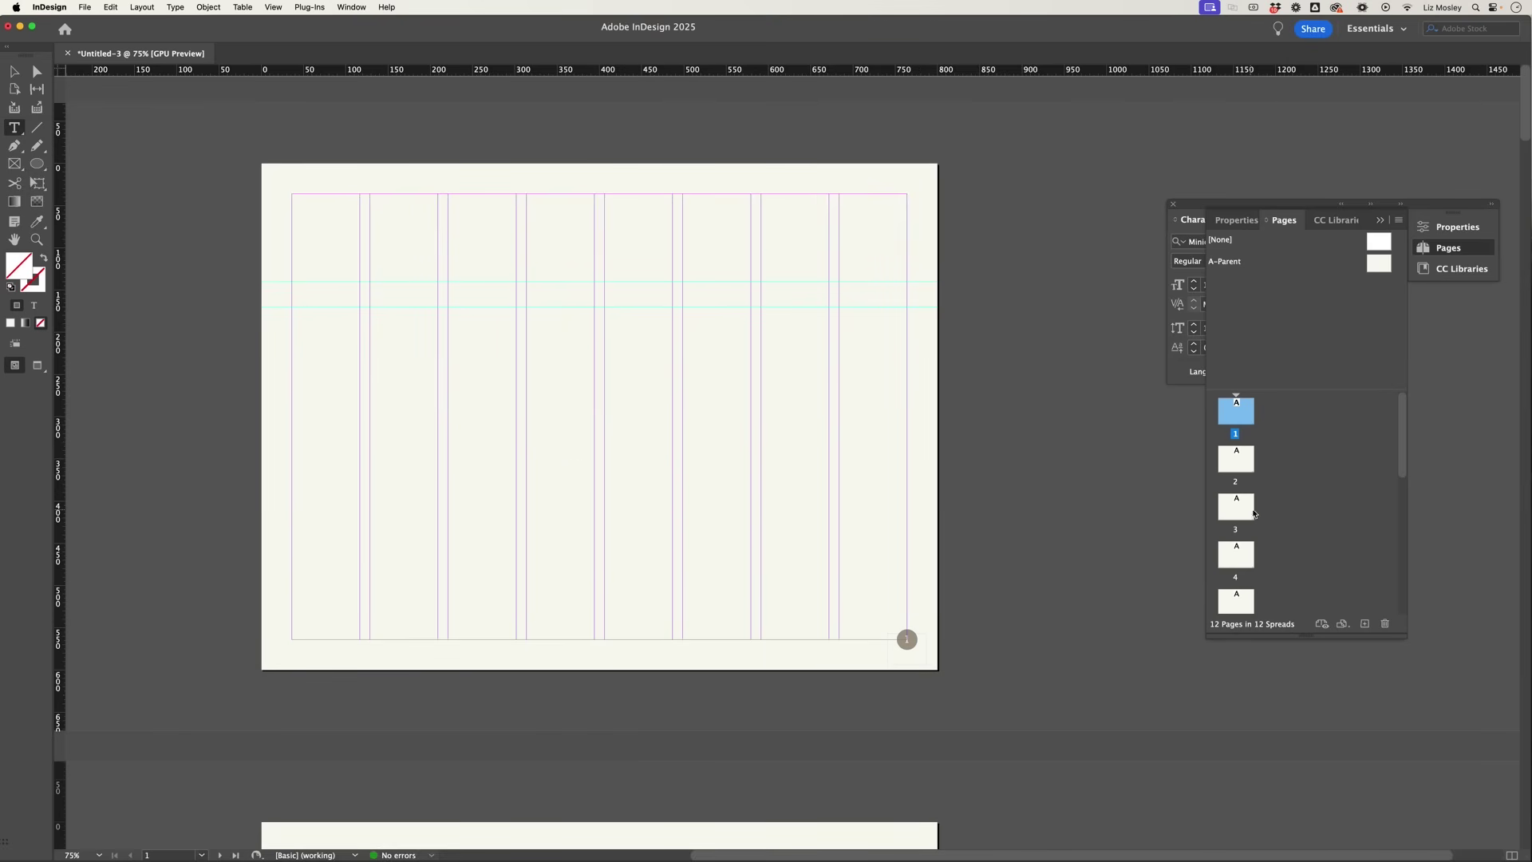
click(1237, 464)
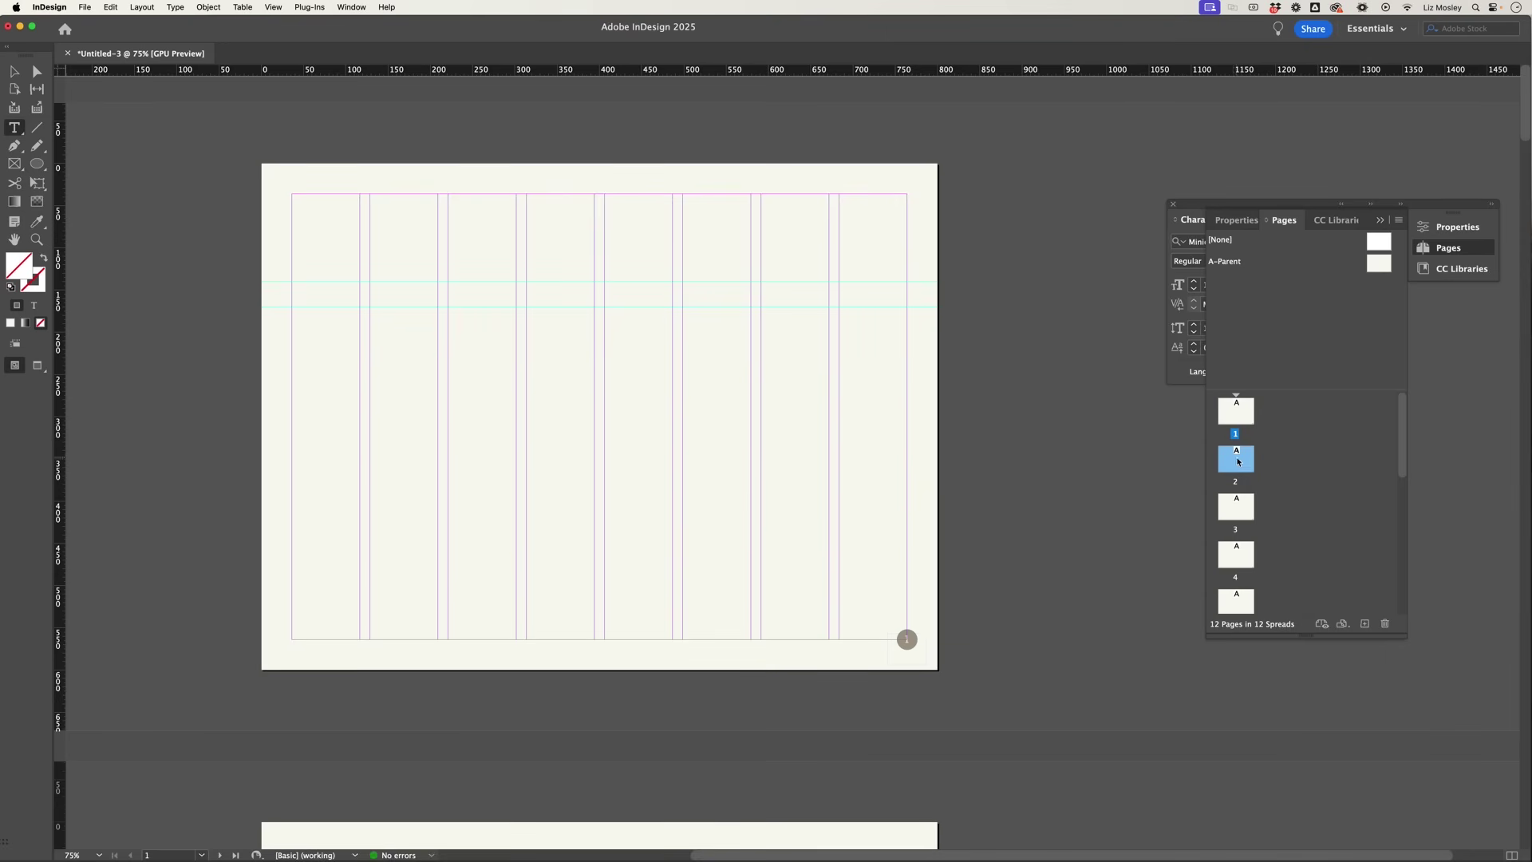
right_click(1237, 465)
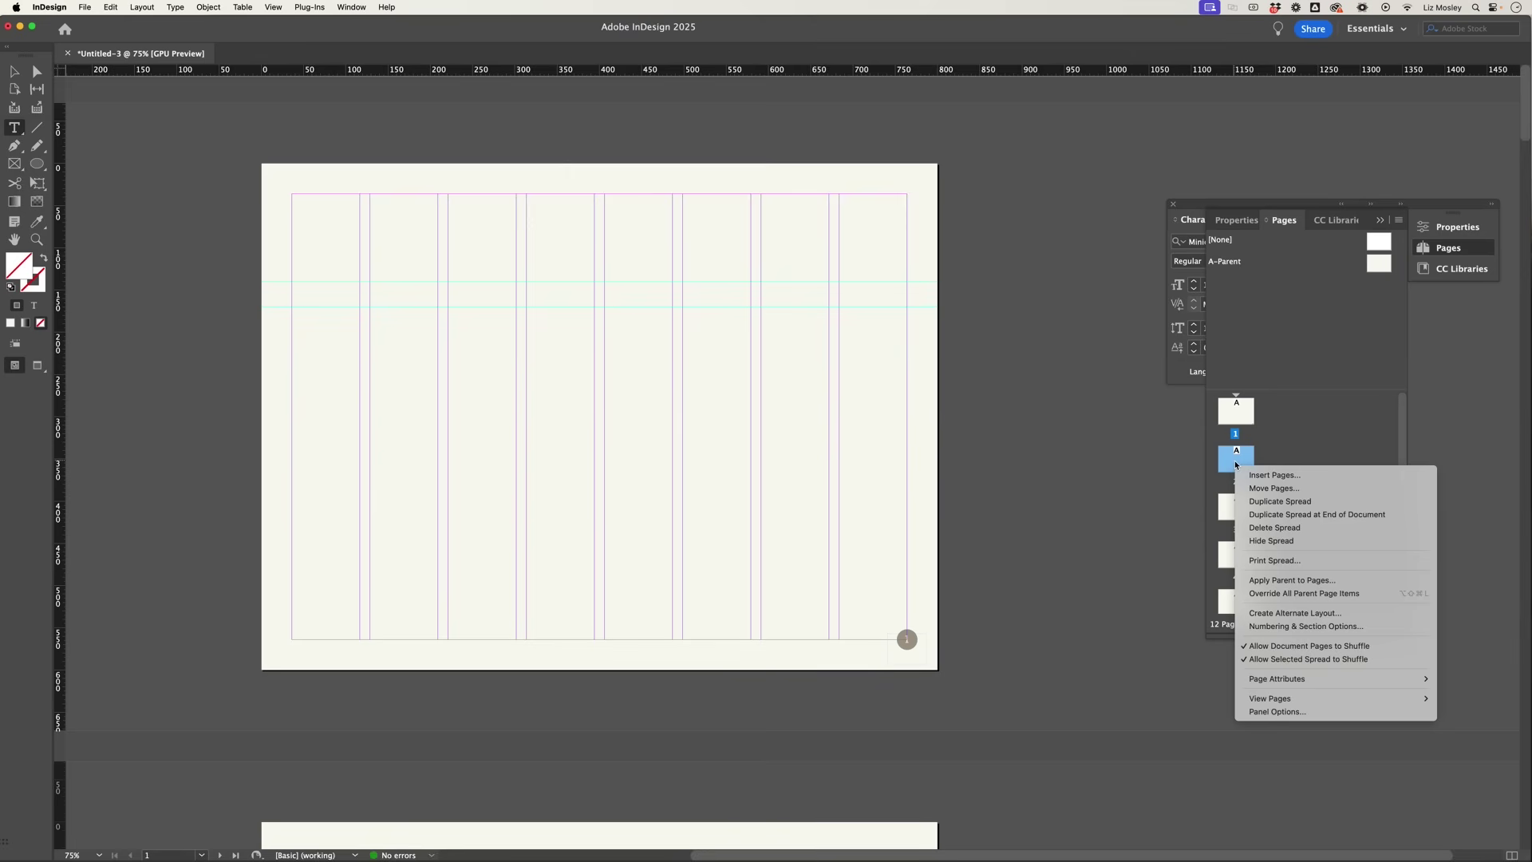
click(1284, 627)
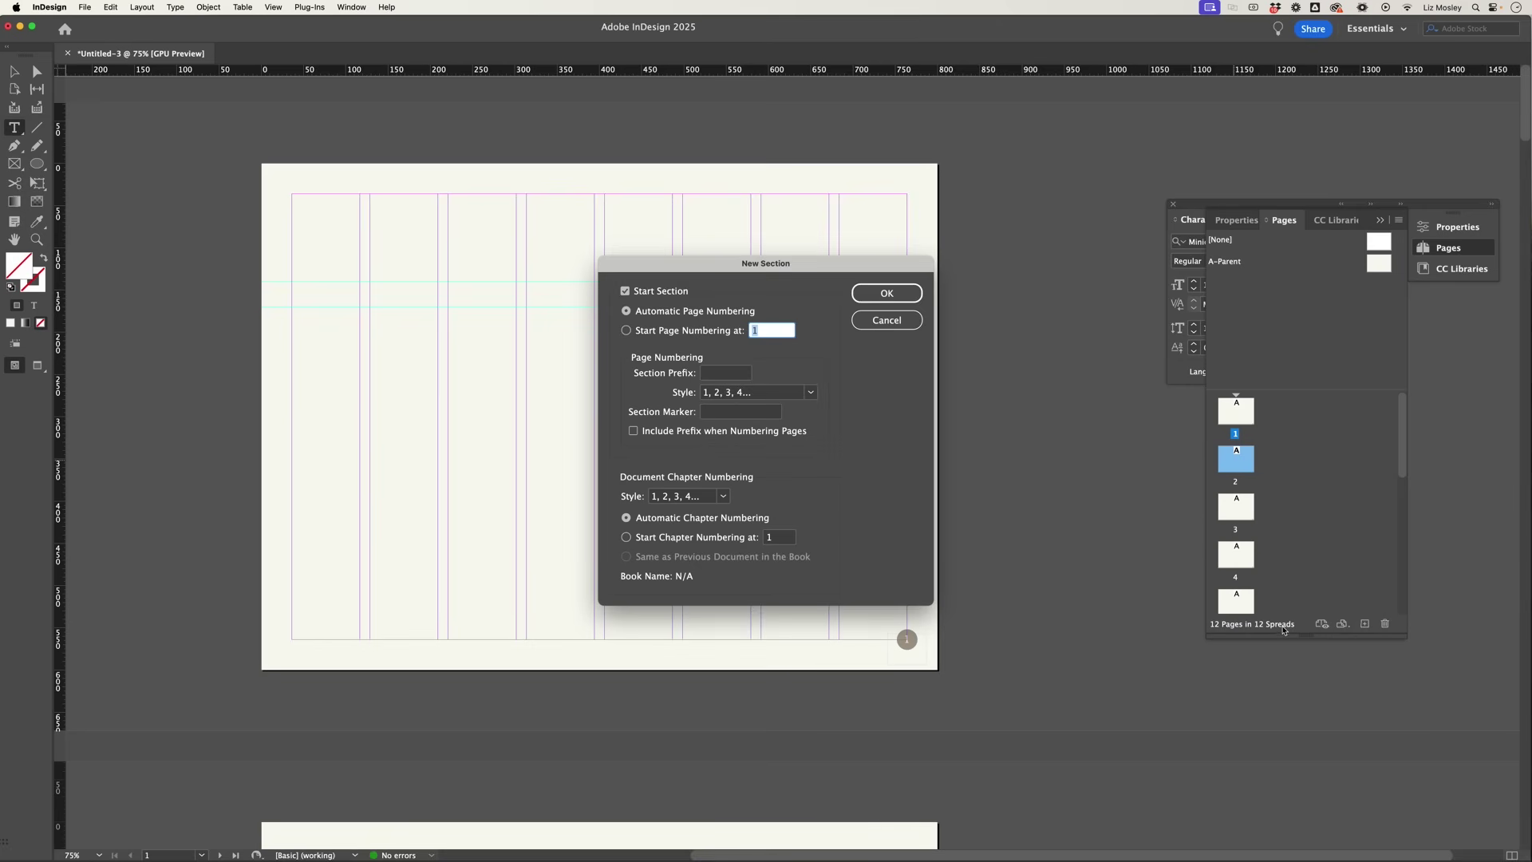
click(627, 331)
click(879, 294)
key(Return)
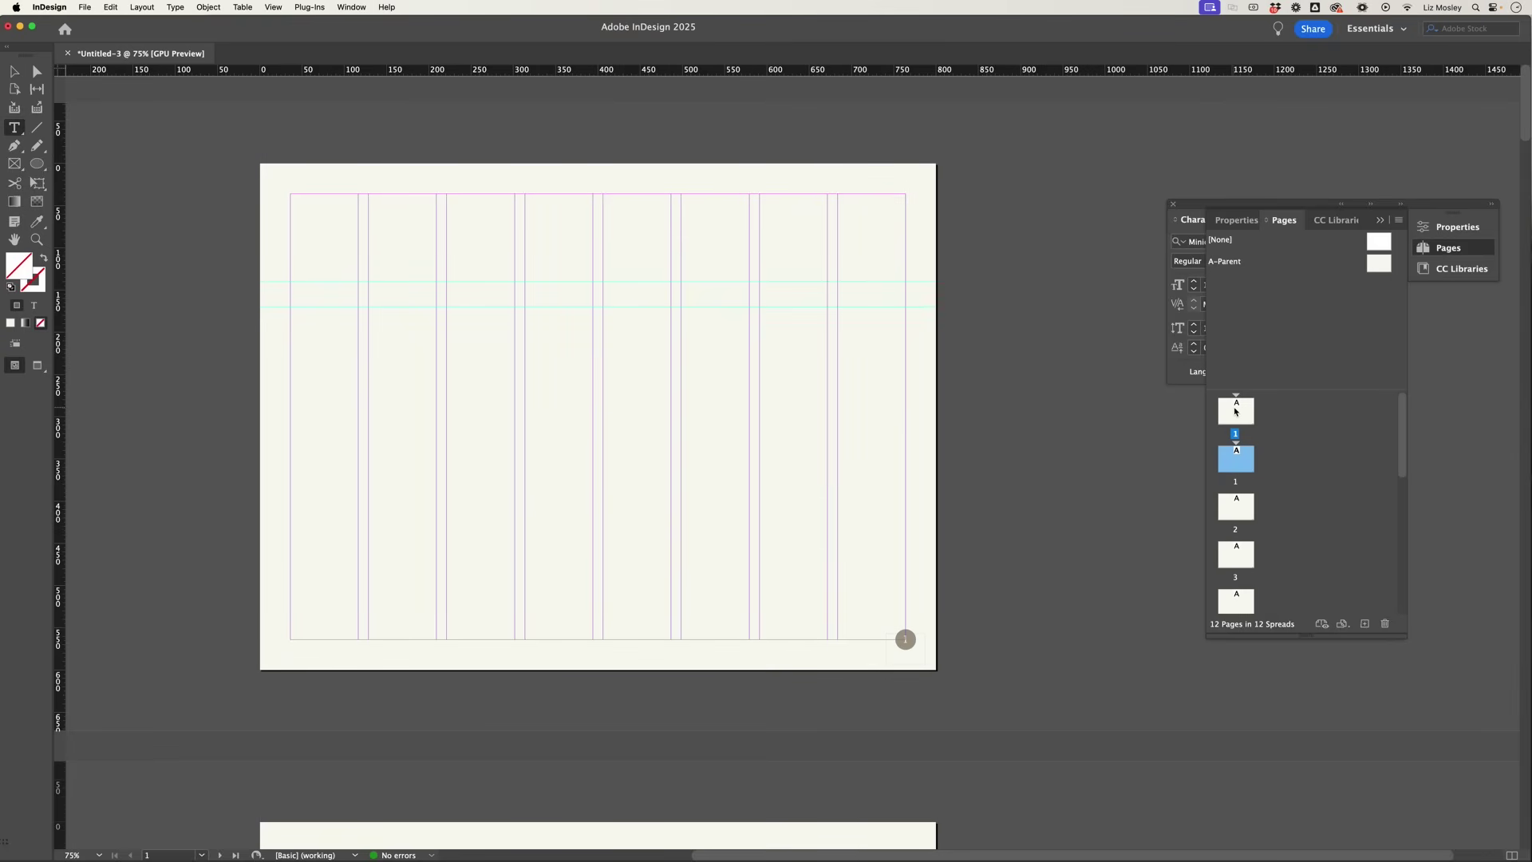
Step: Override all parent page items on page 1 and select its page-number frame
click(1235, 411)
scroll(798, 486, down, 3)
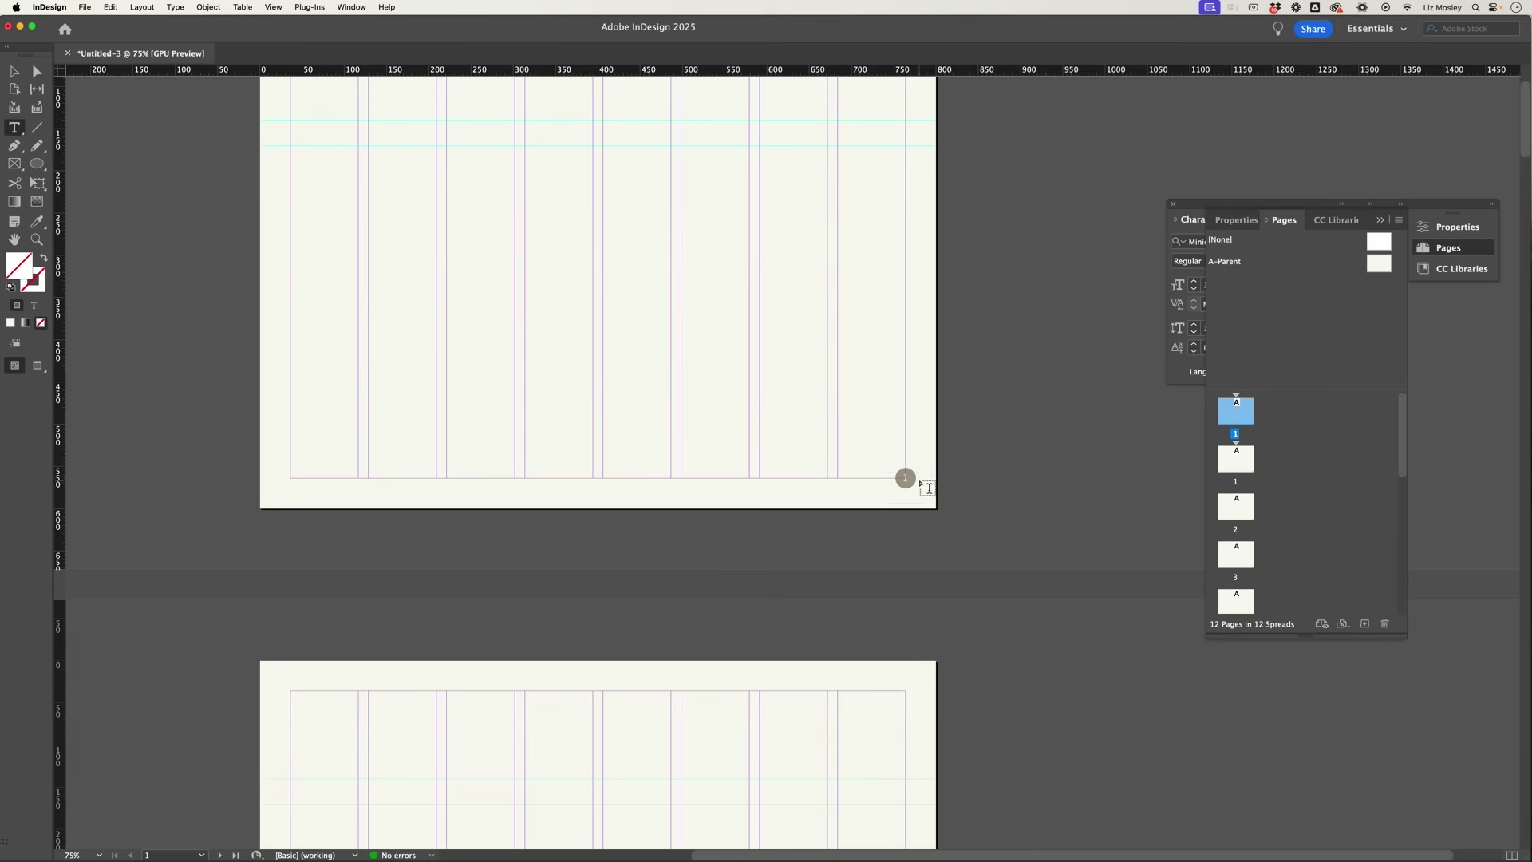
scroll(922, 488, up, 4)
scroll(918, 431, down, 6)
scroll(940, 411, down, 2)
scroll(894, 451, up, 7)
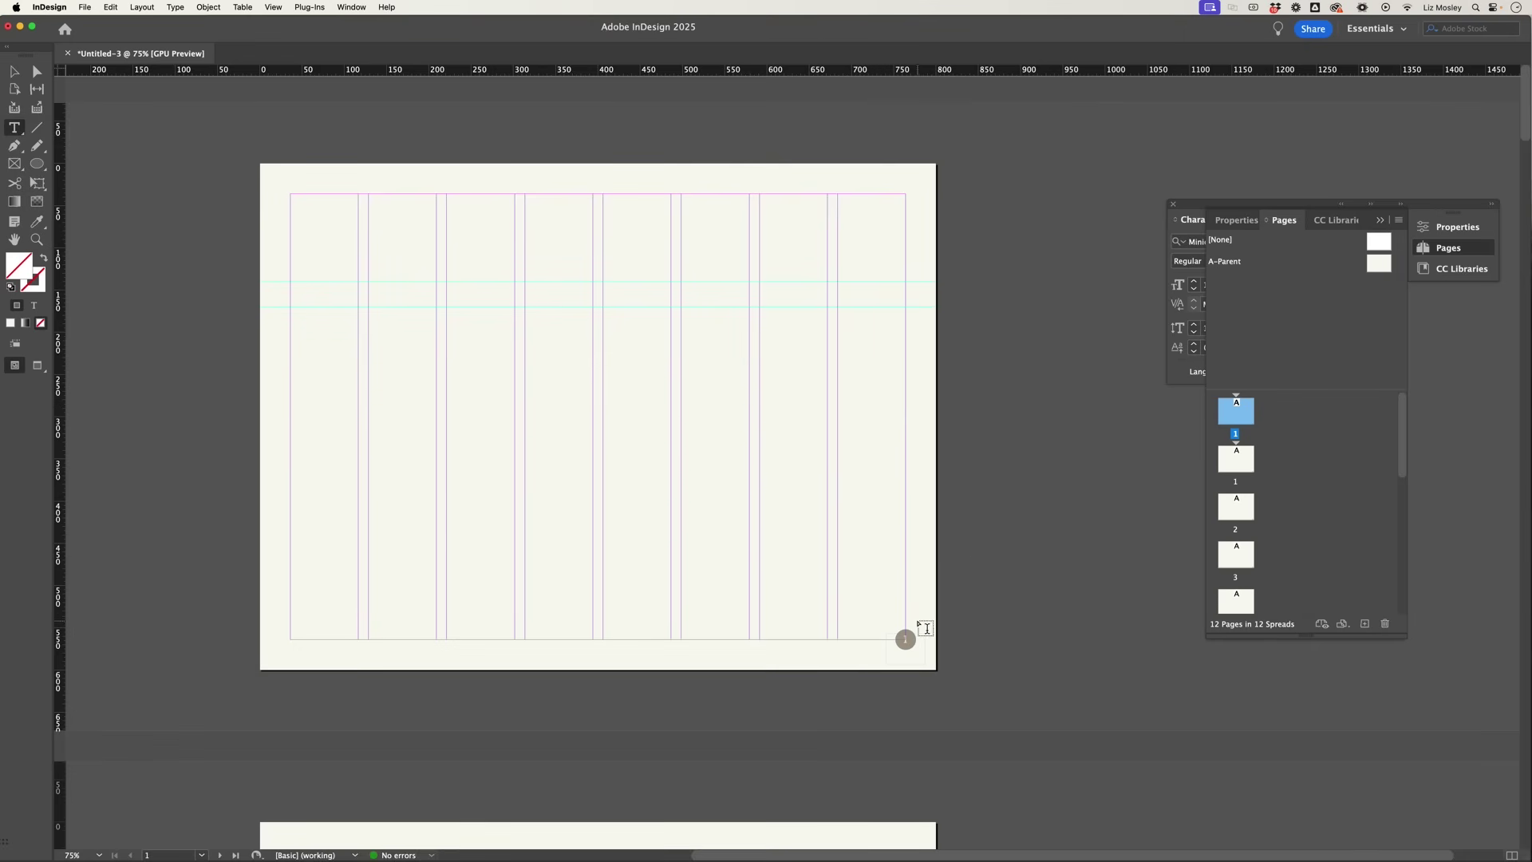
right_click(1233, 415)
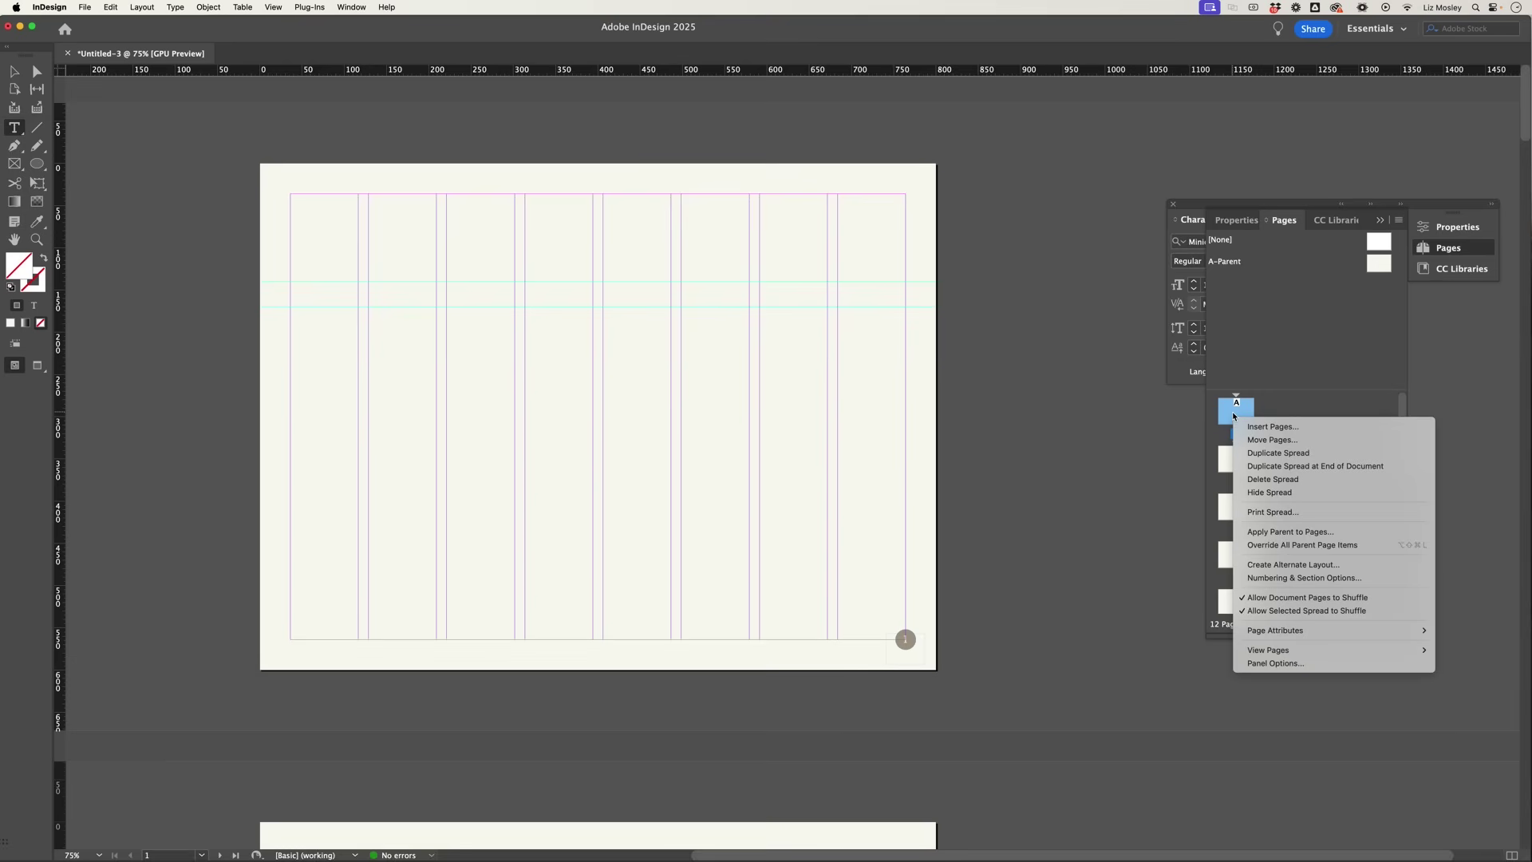
click(1302, 544)
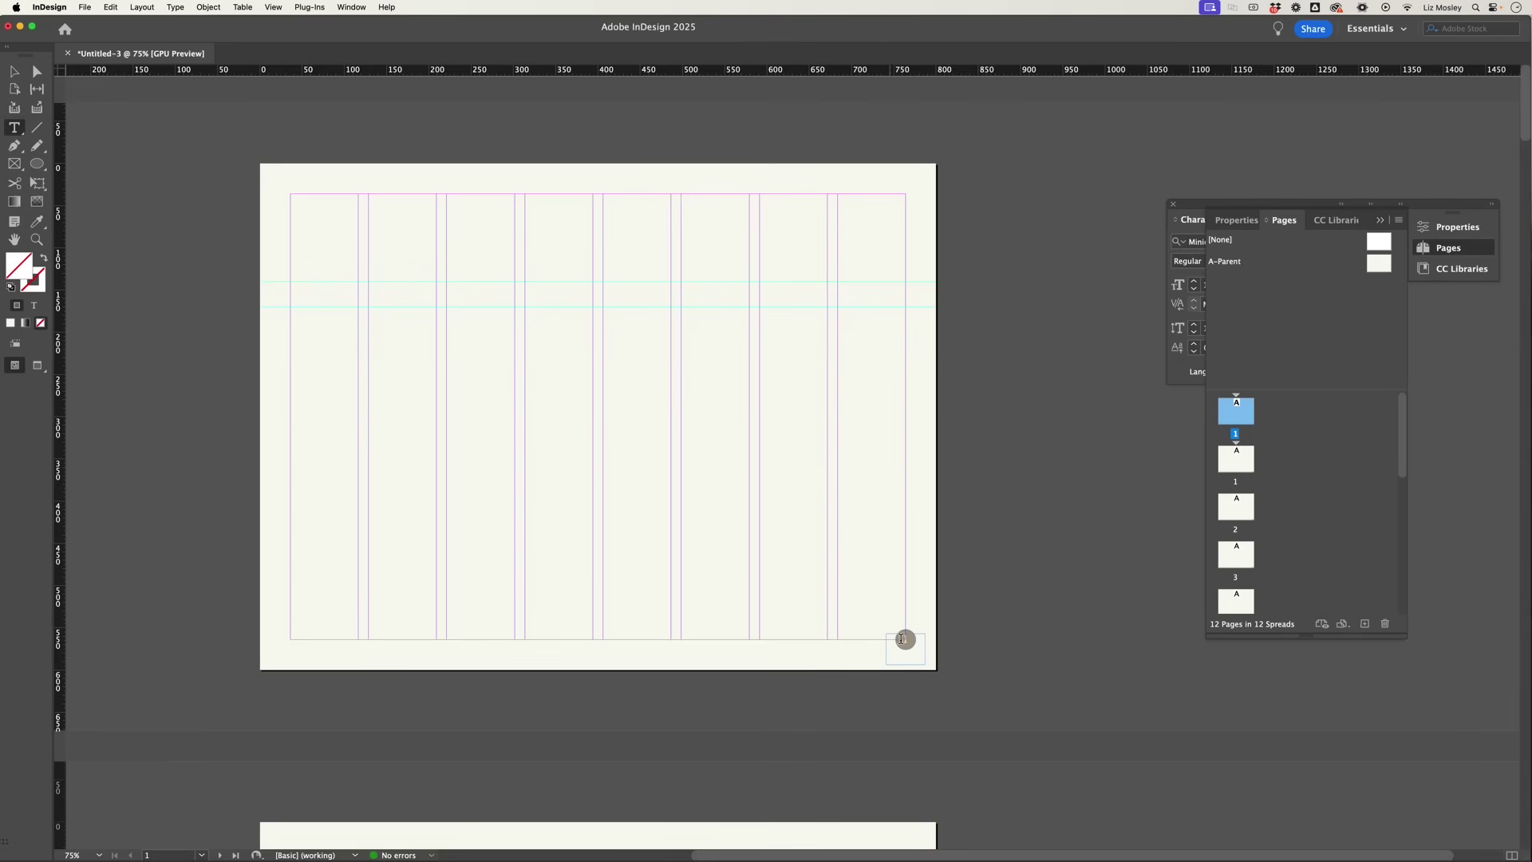
click(14, 71)
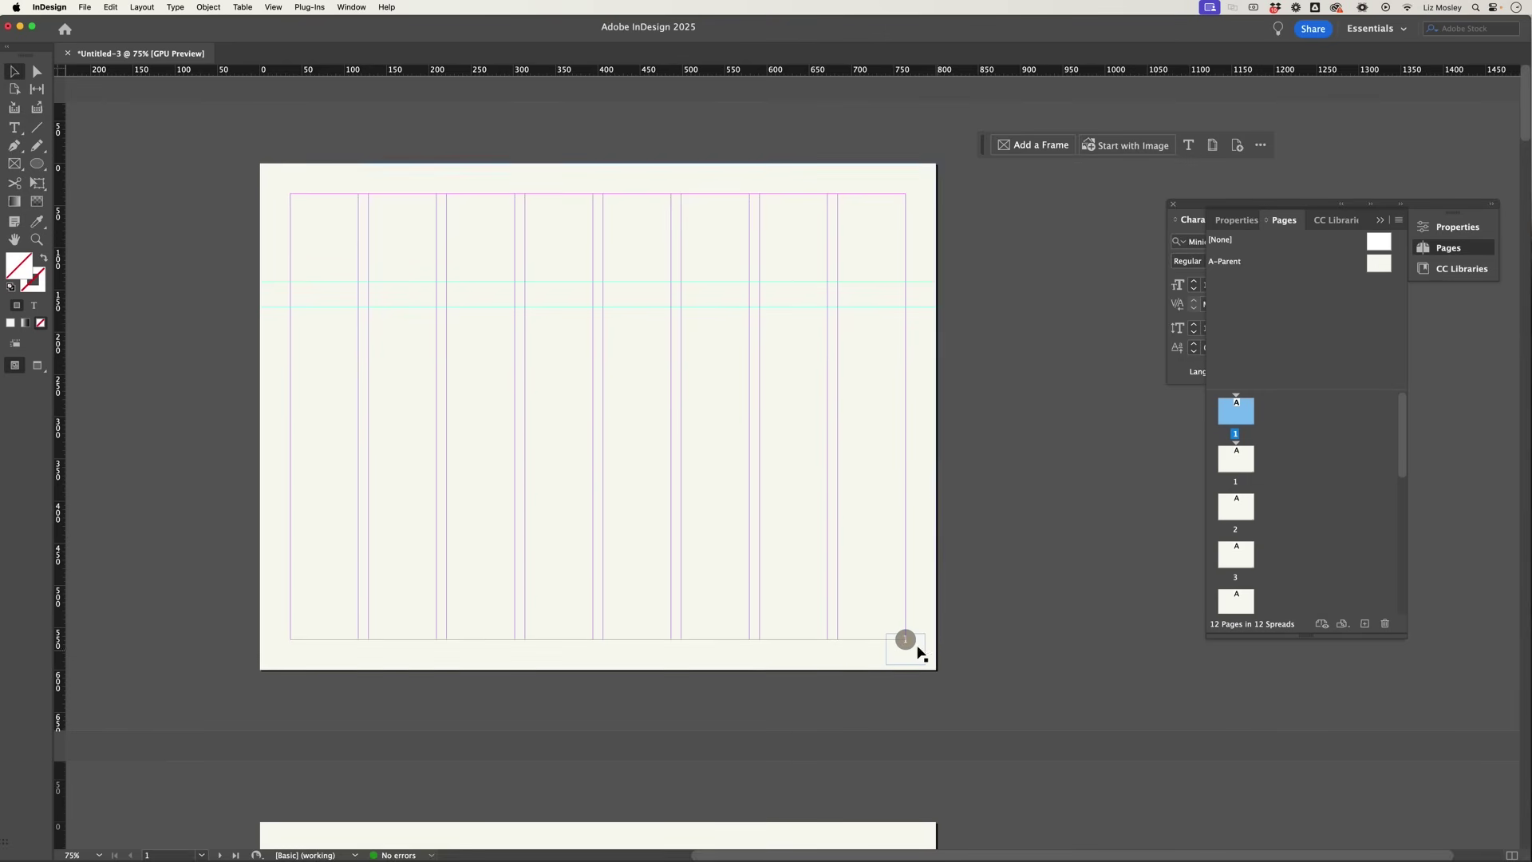
click(900, 645)
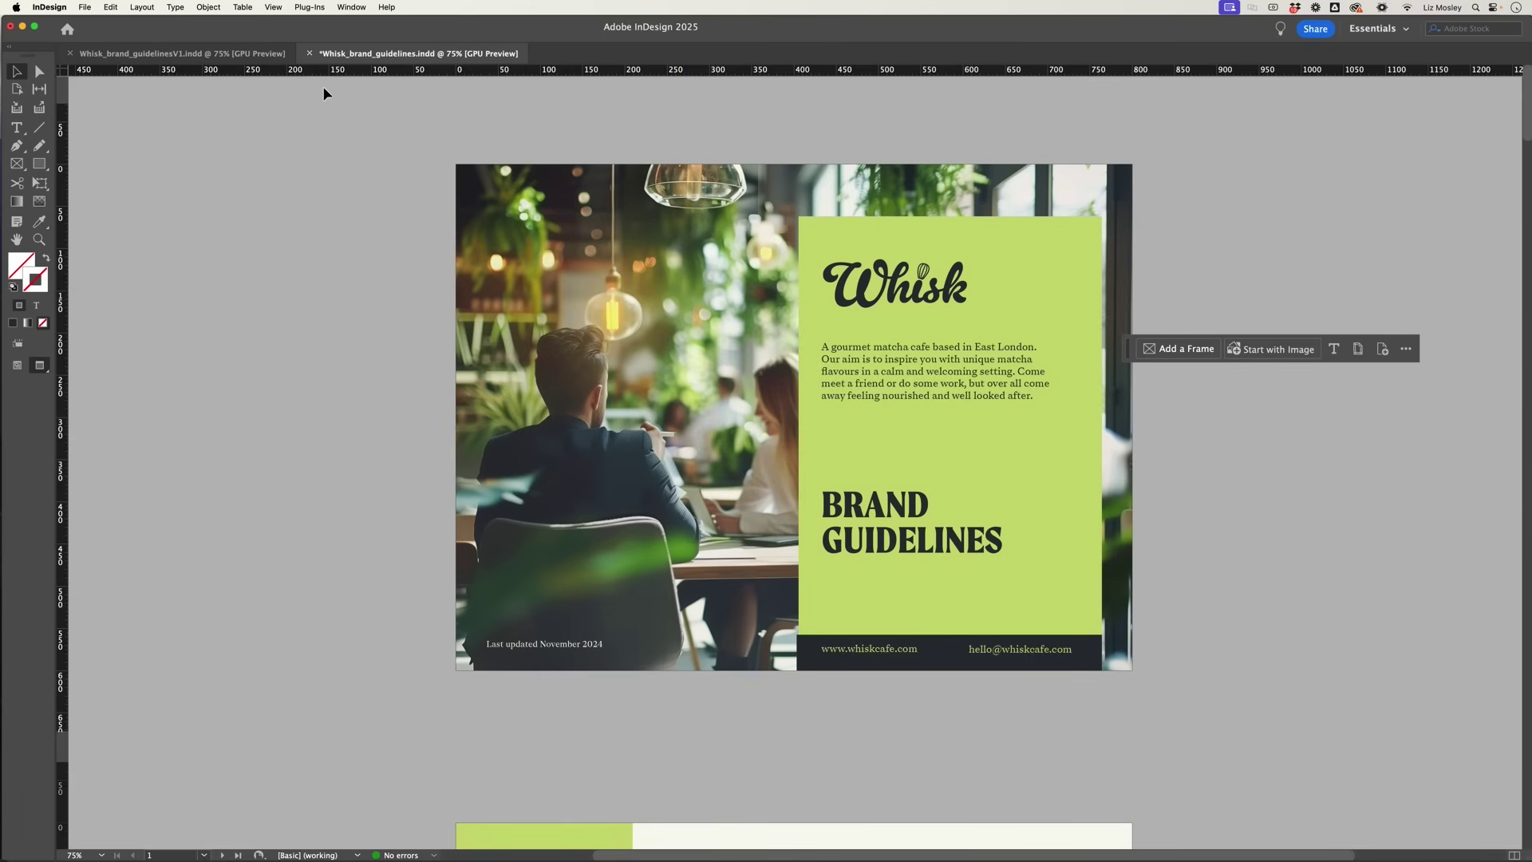
Step: Open the CC Libraries panel and scroll the Whisk Branding assets down to the Icons
click(348, 6)
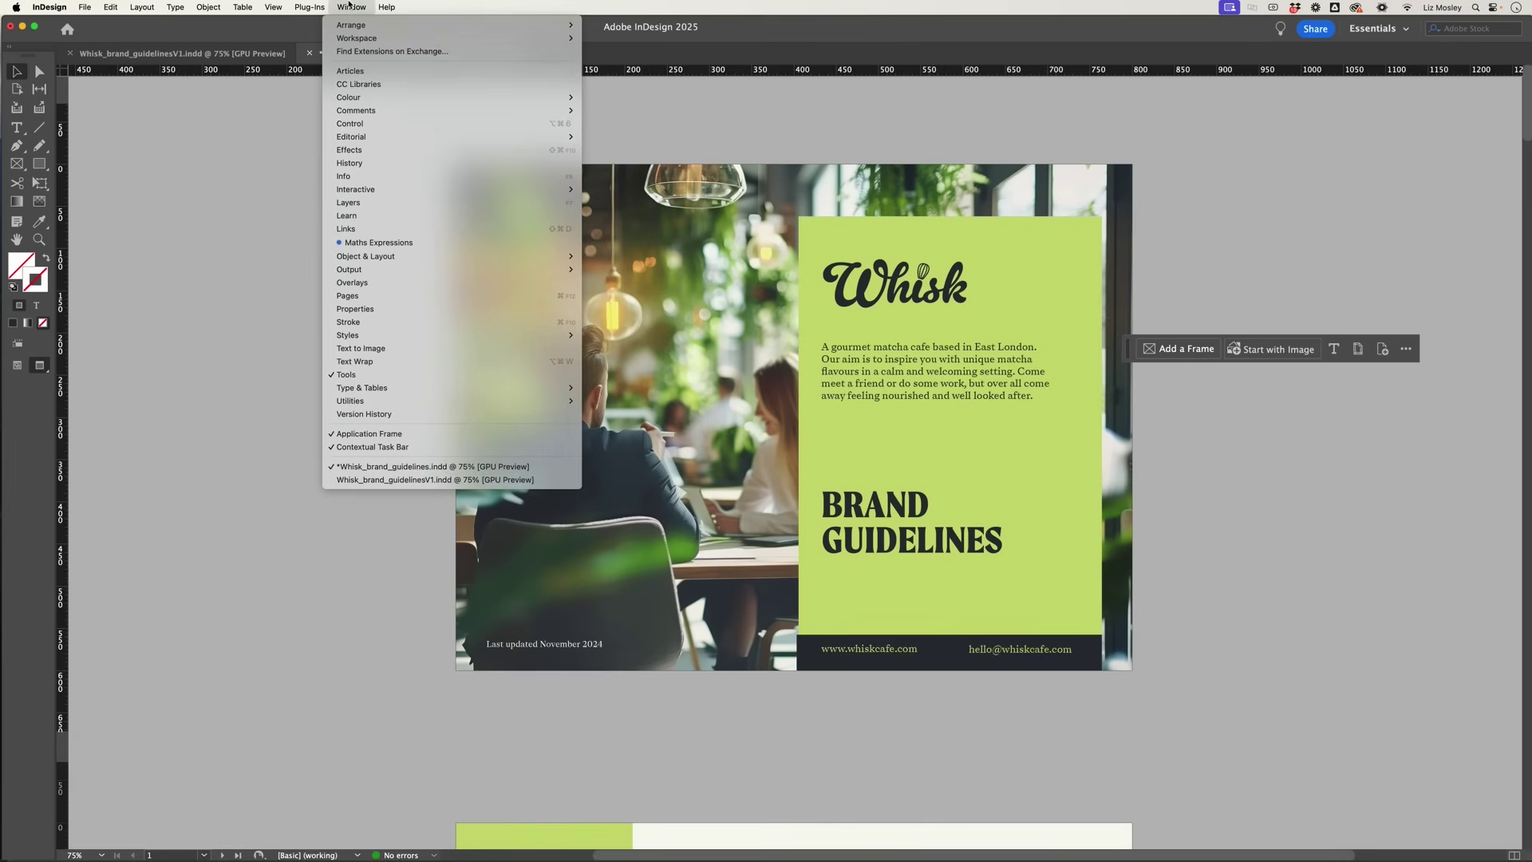
click(360, 87)
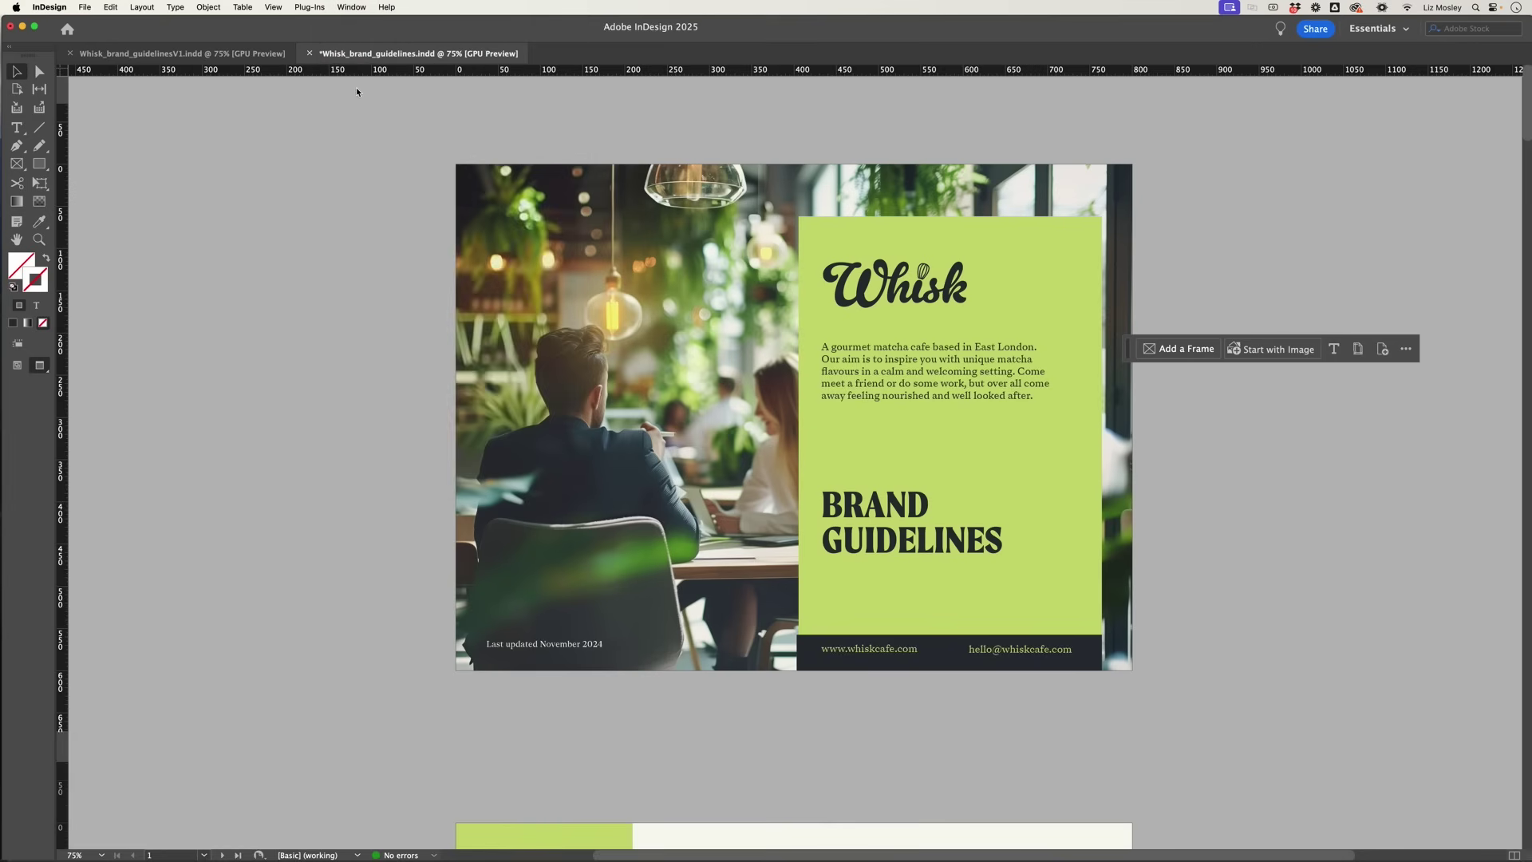
scroll(1341, 330, down, 5)
scroll(1340, 330, down, 5)
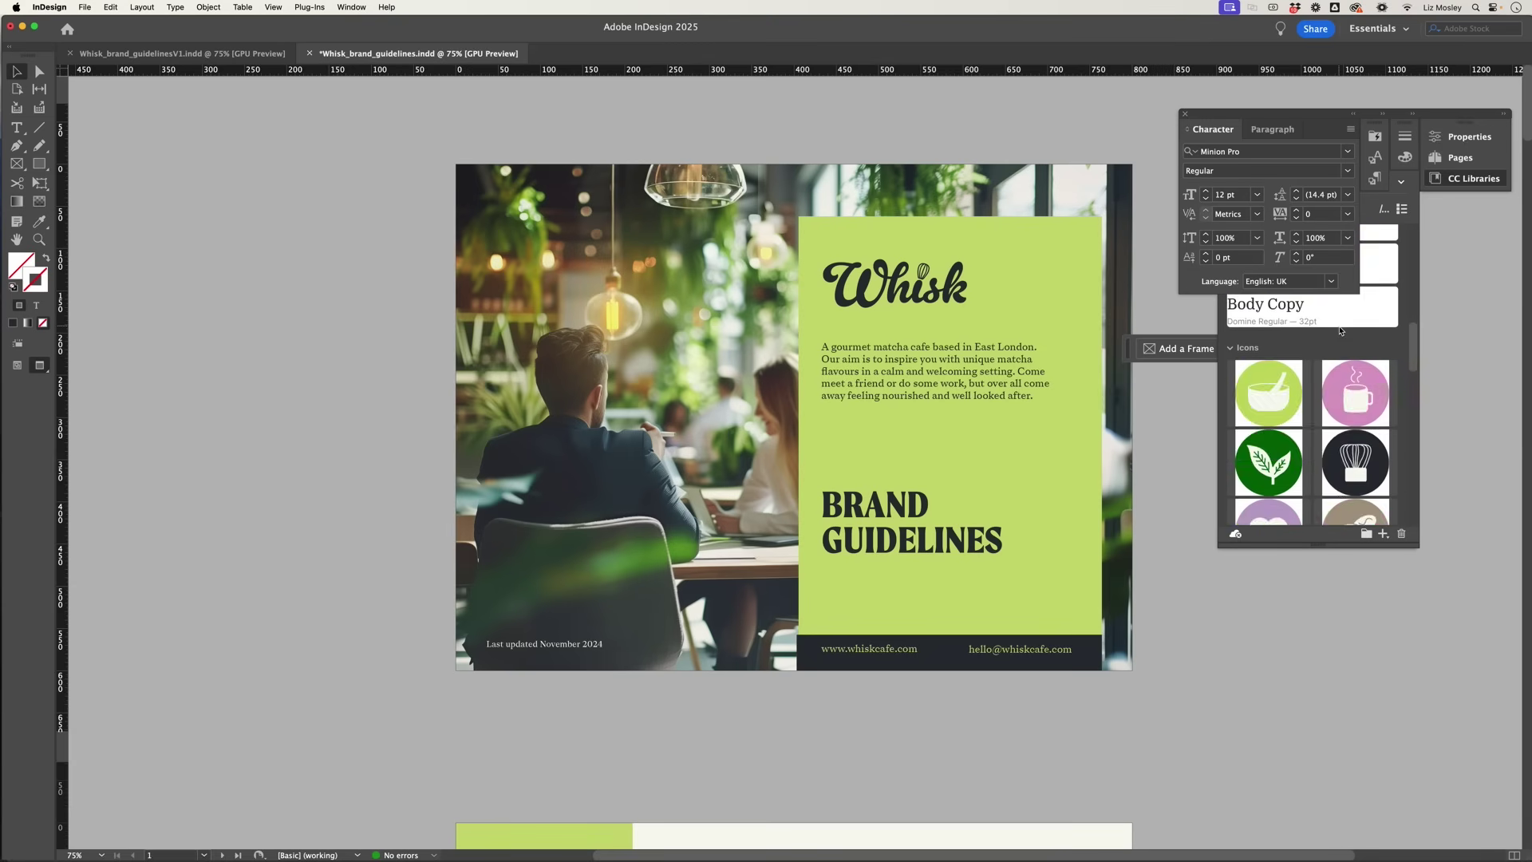
scroll(594, 741, down, 2)
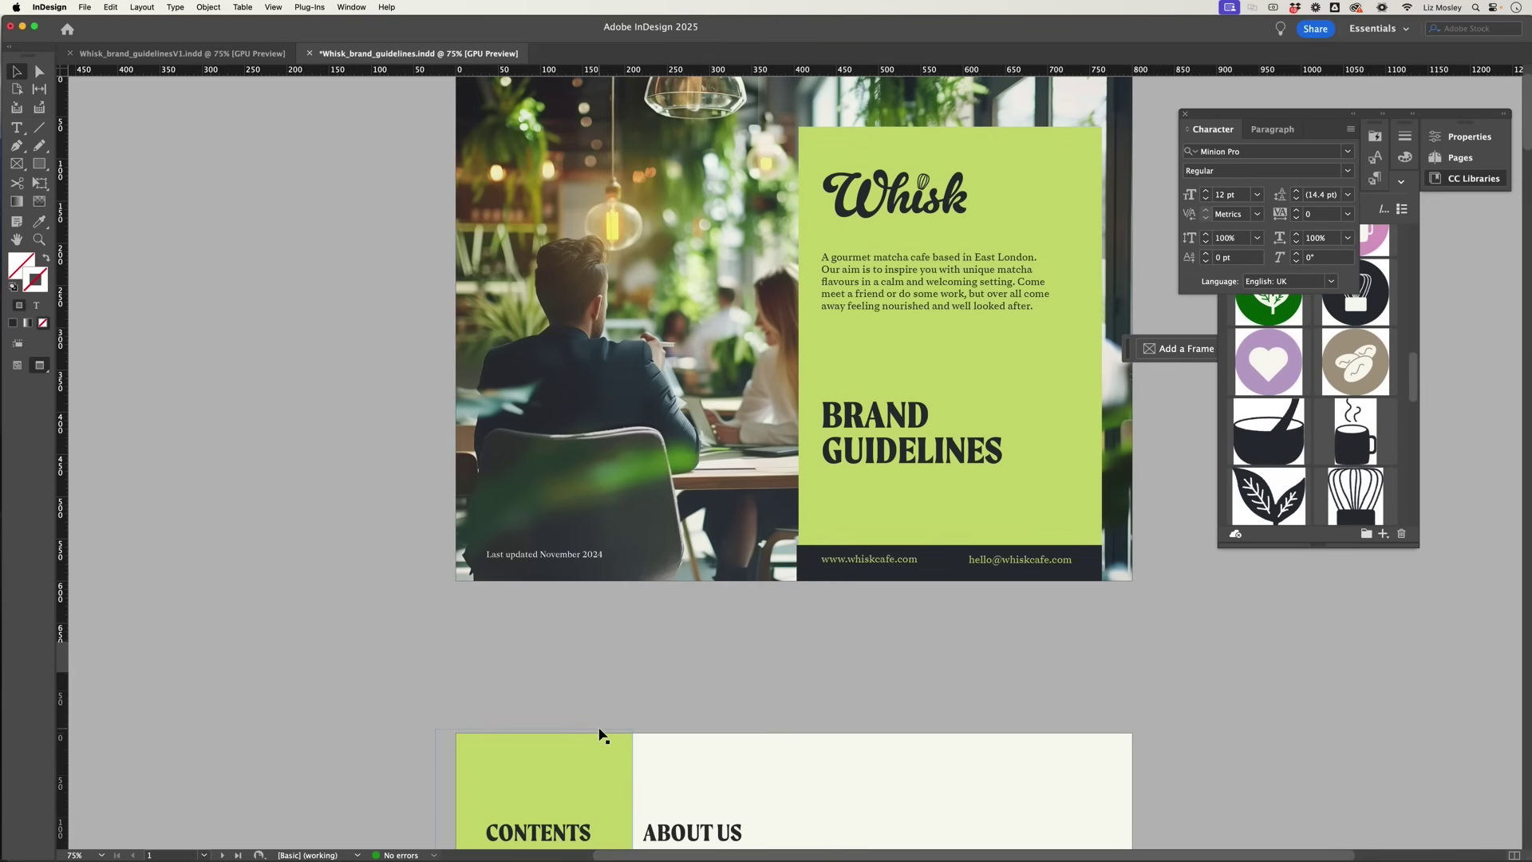
scroll(621, 694, down, 8)
scroll(621, 694, down, 3)
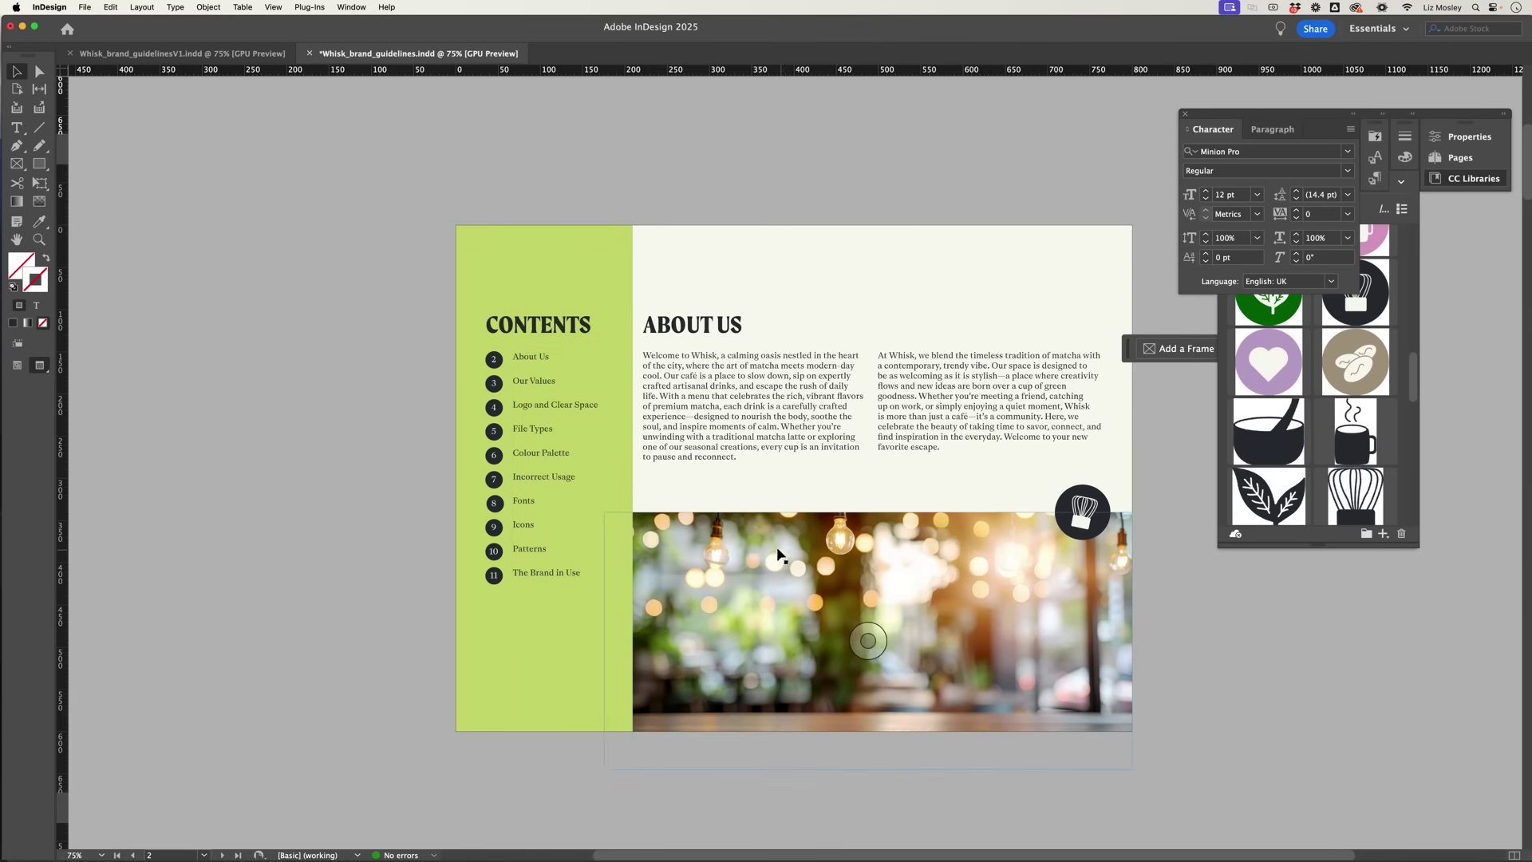
Step: Switch to Normal screen mode, scroll through the Our Values page, and show the Pages panel
key(w)
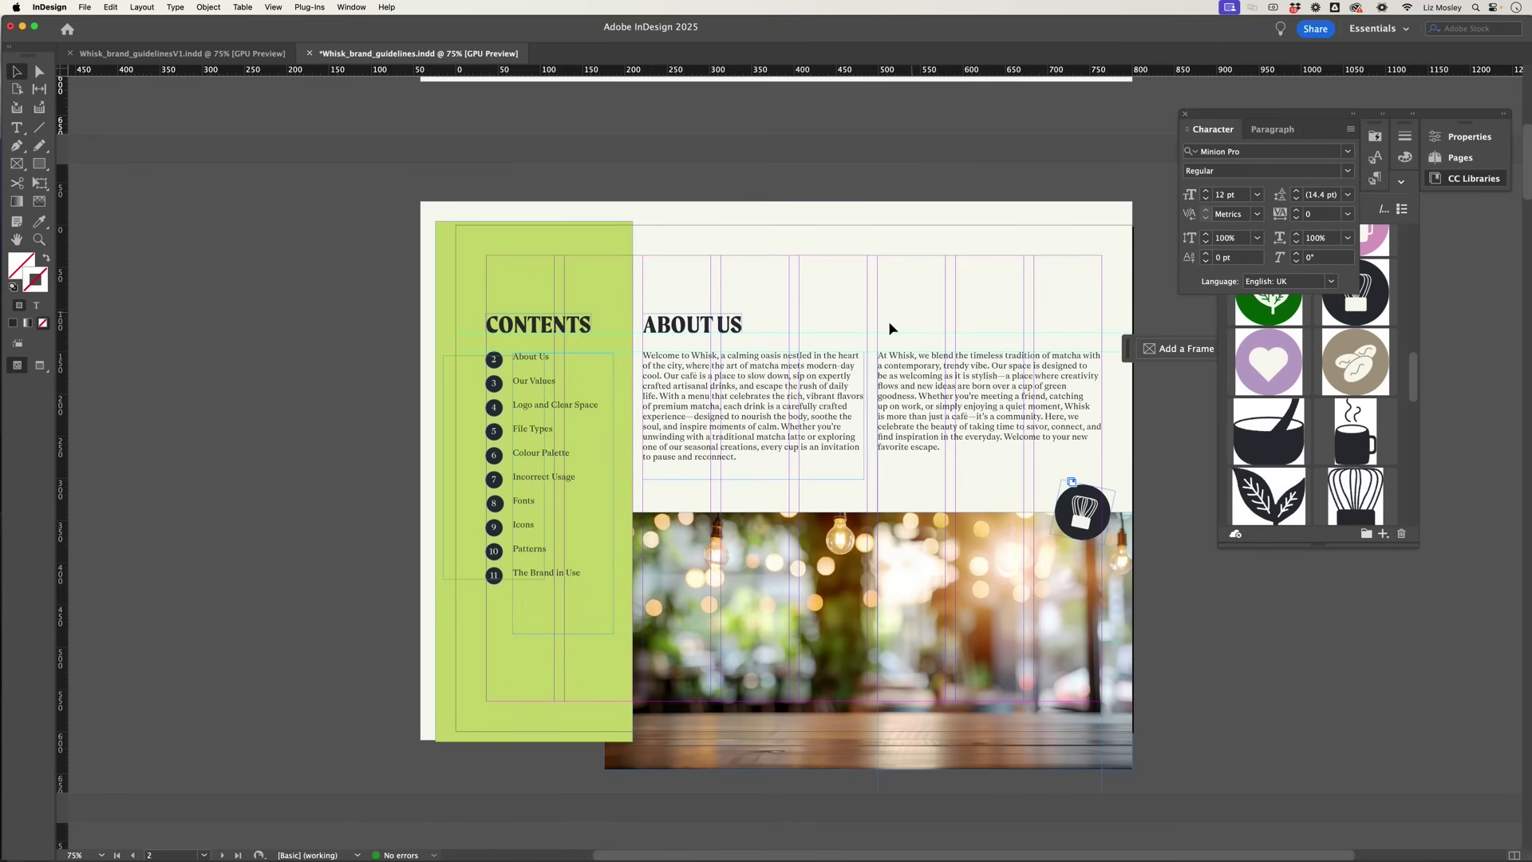
scroll(887, 324, down, 6)
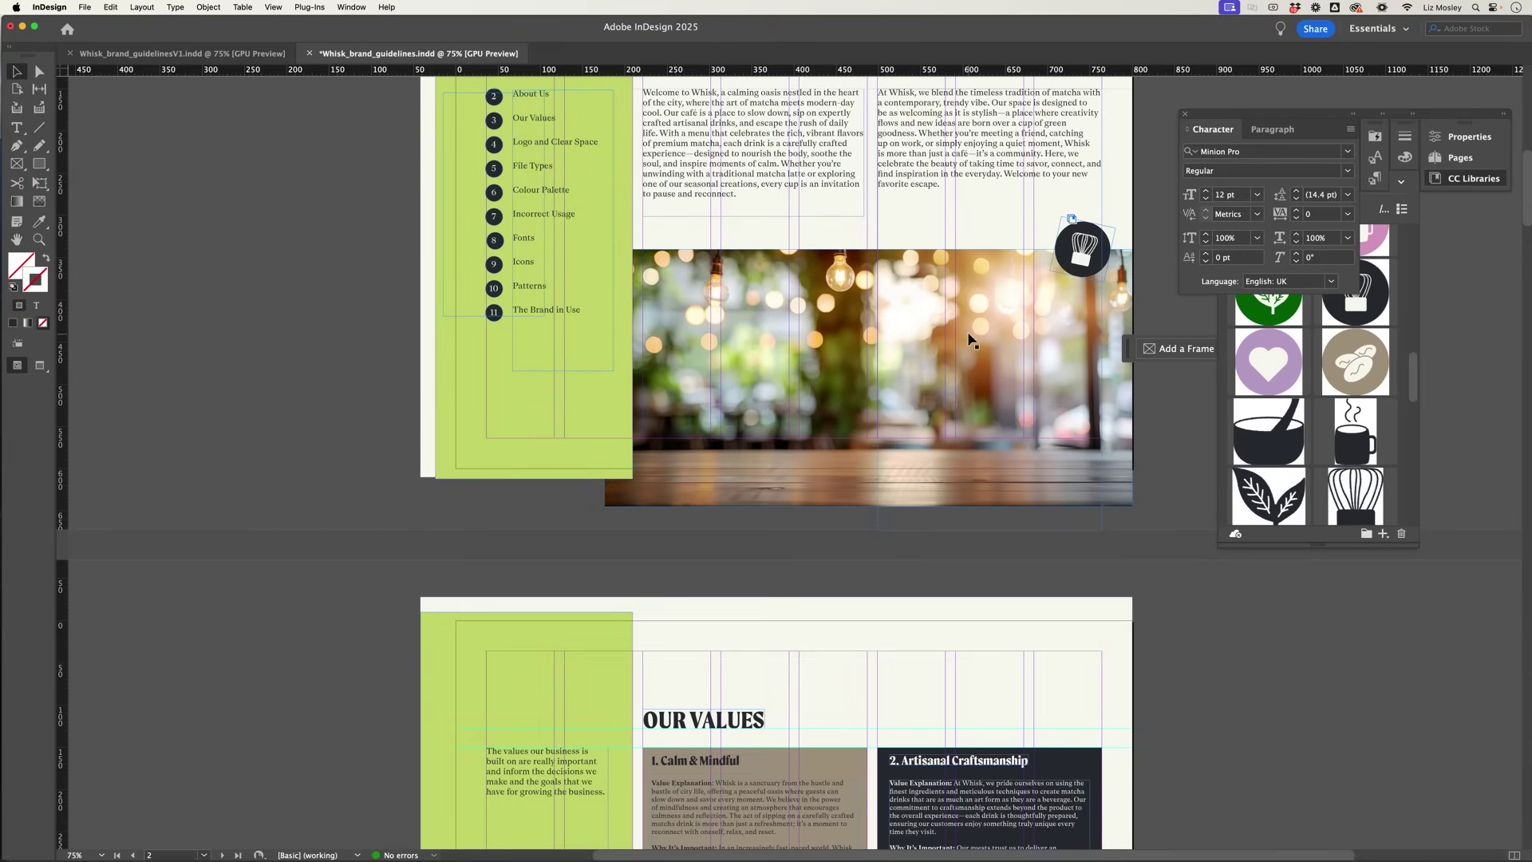
scroll(862, 359, down, 10)
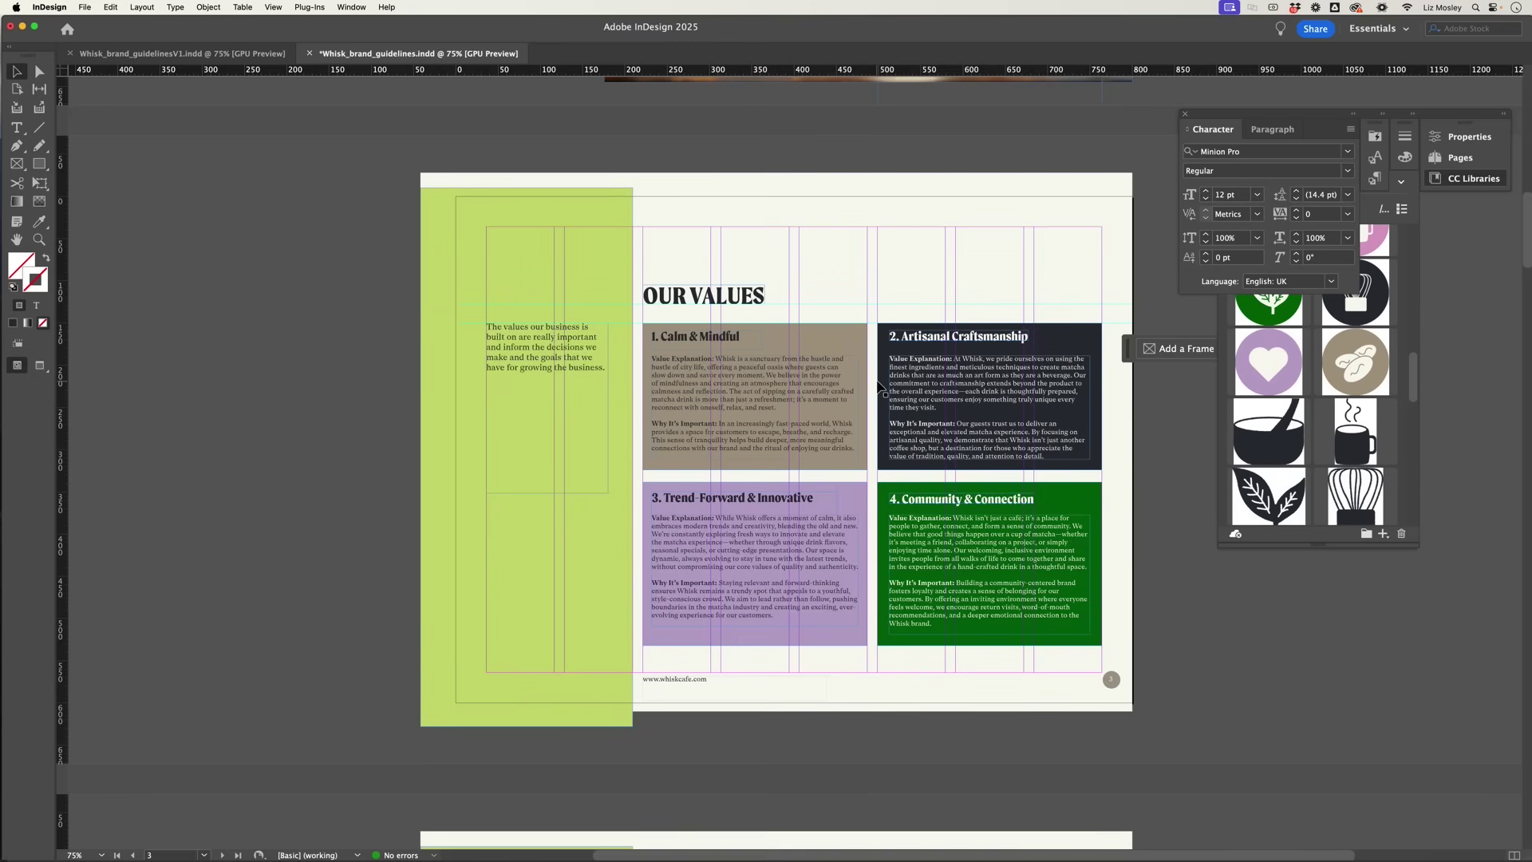
scroll(866, 452, down, 2)
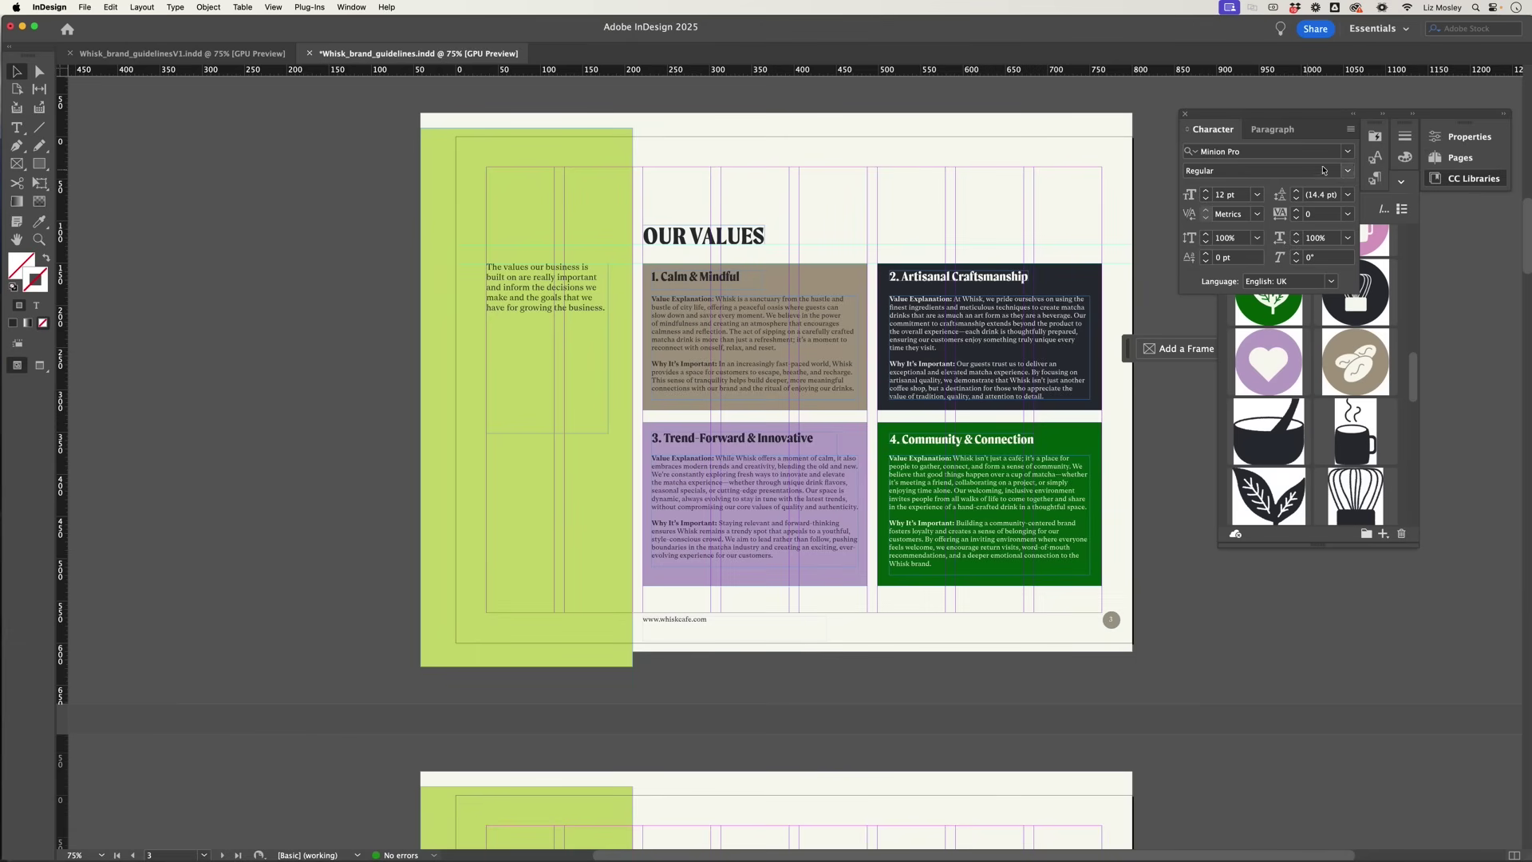
click(1446, 162)
Step: View the A-Parent layout, then go back to page 2, Contents and About Us
double_click(1373, 173)
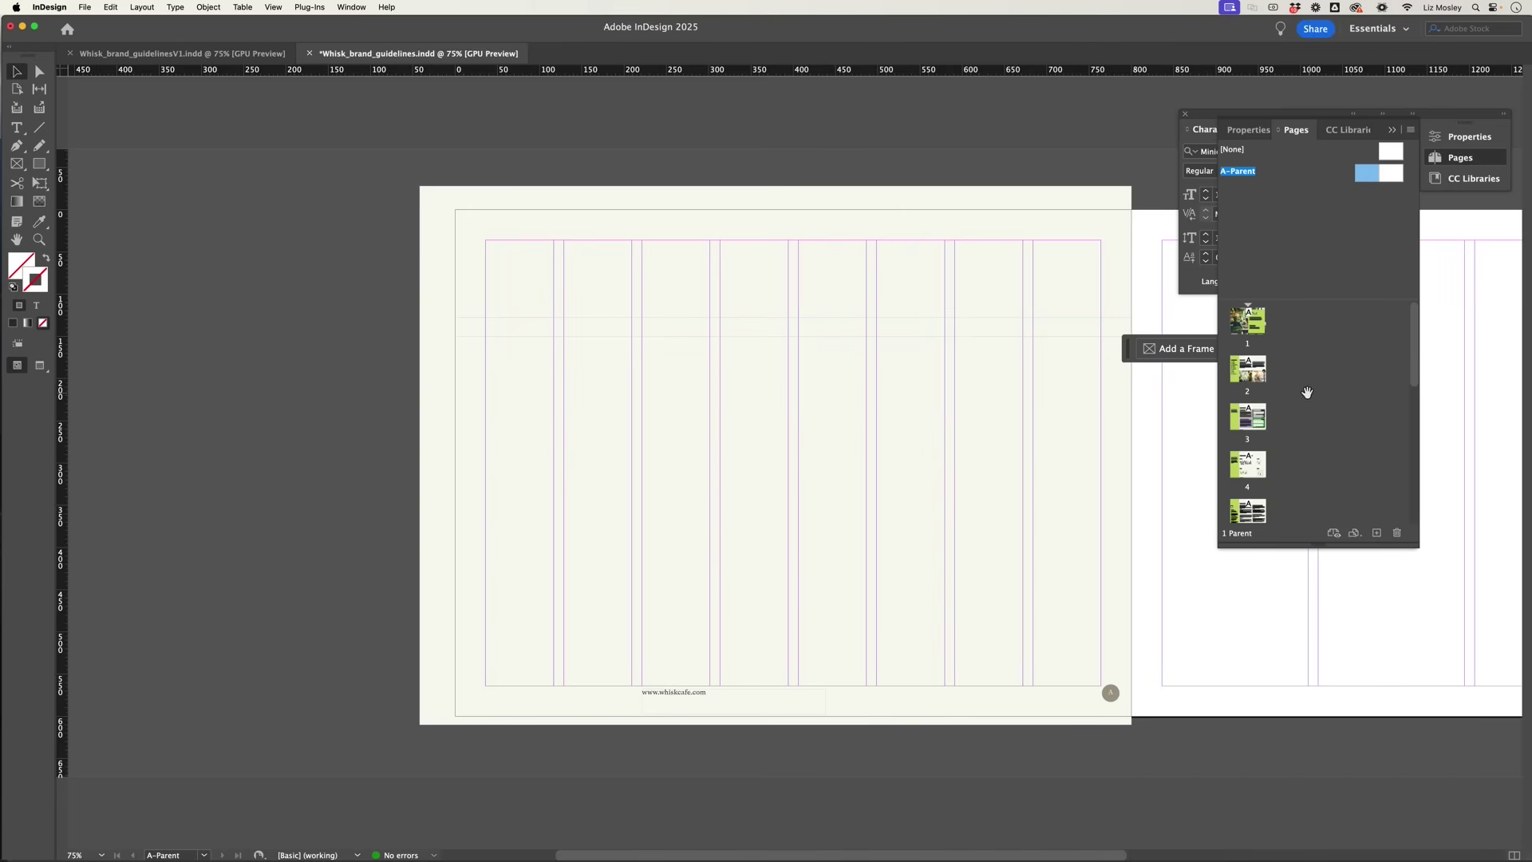
double_click(1256, 381)
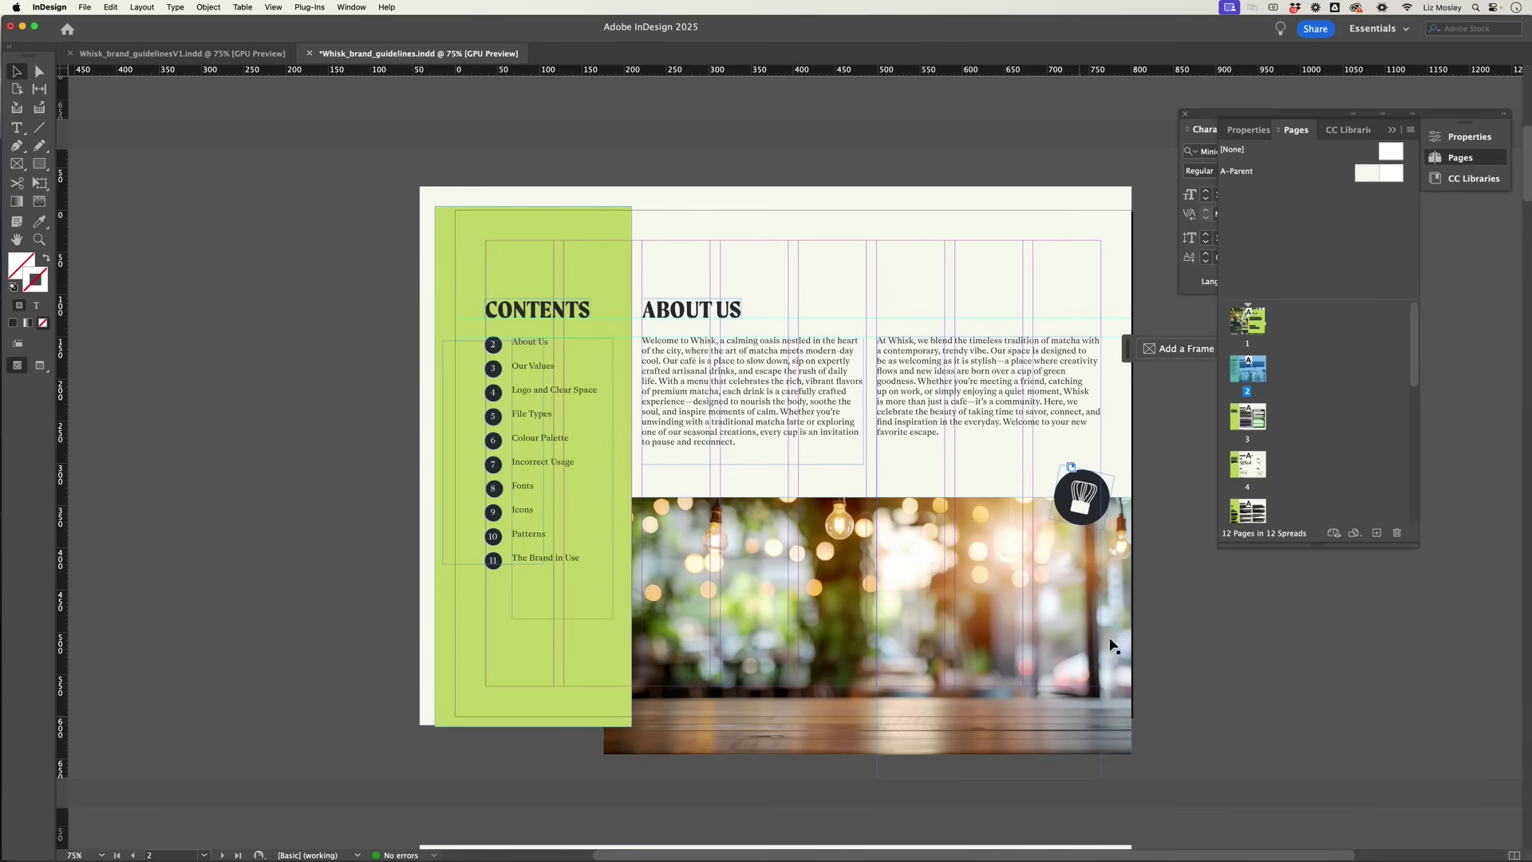
Step: Override page 2's parent items and send the cream background behind the café photo
right_click(1254, 372)
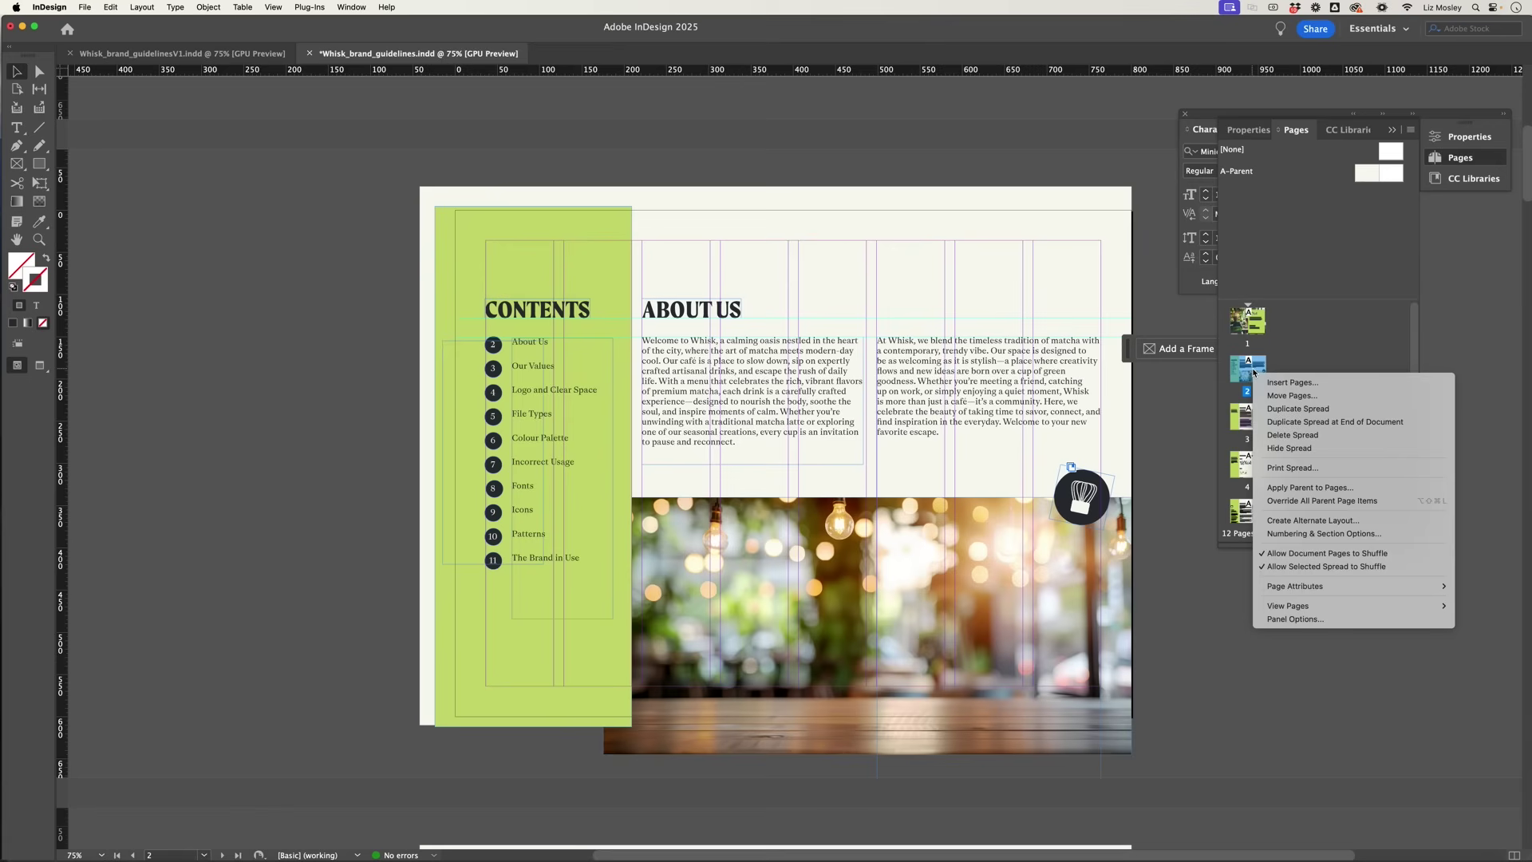
click(1286, 502)
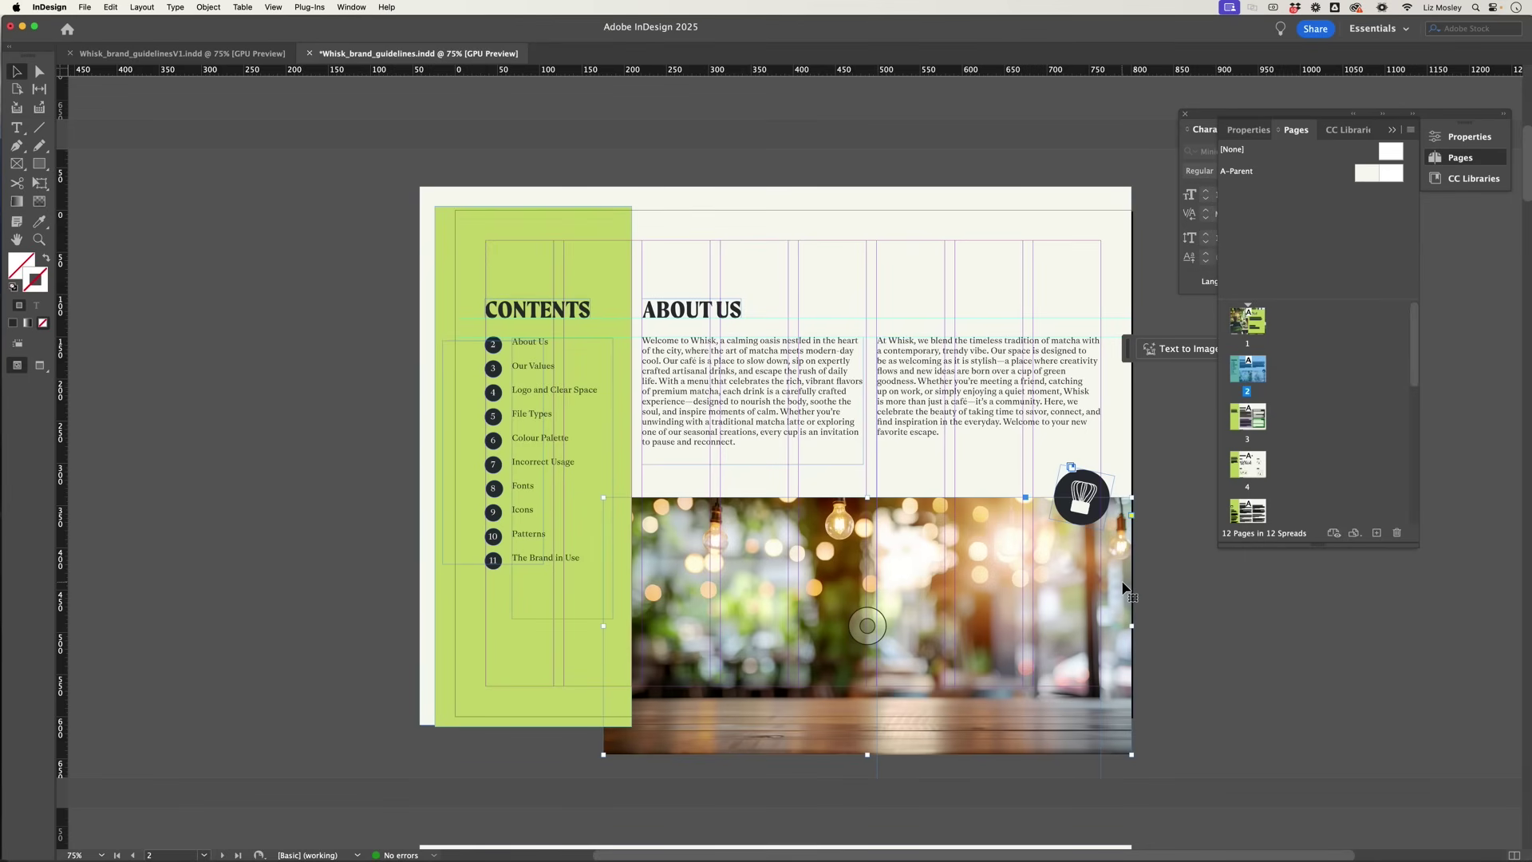
key(super+shift+bracketleft)
click(1024, 268)
key(super+shift+bracketleft)
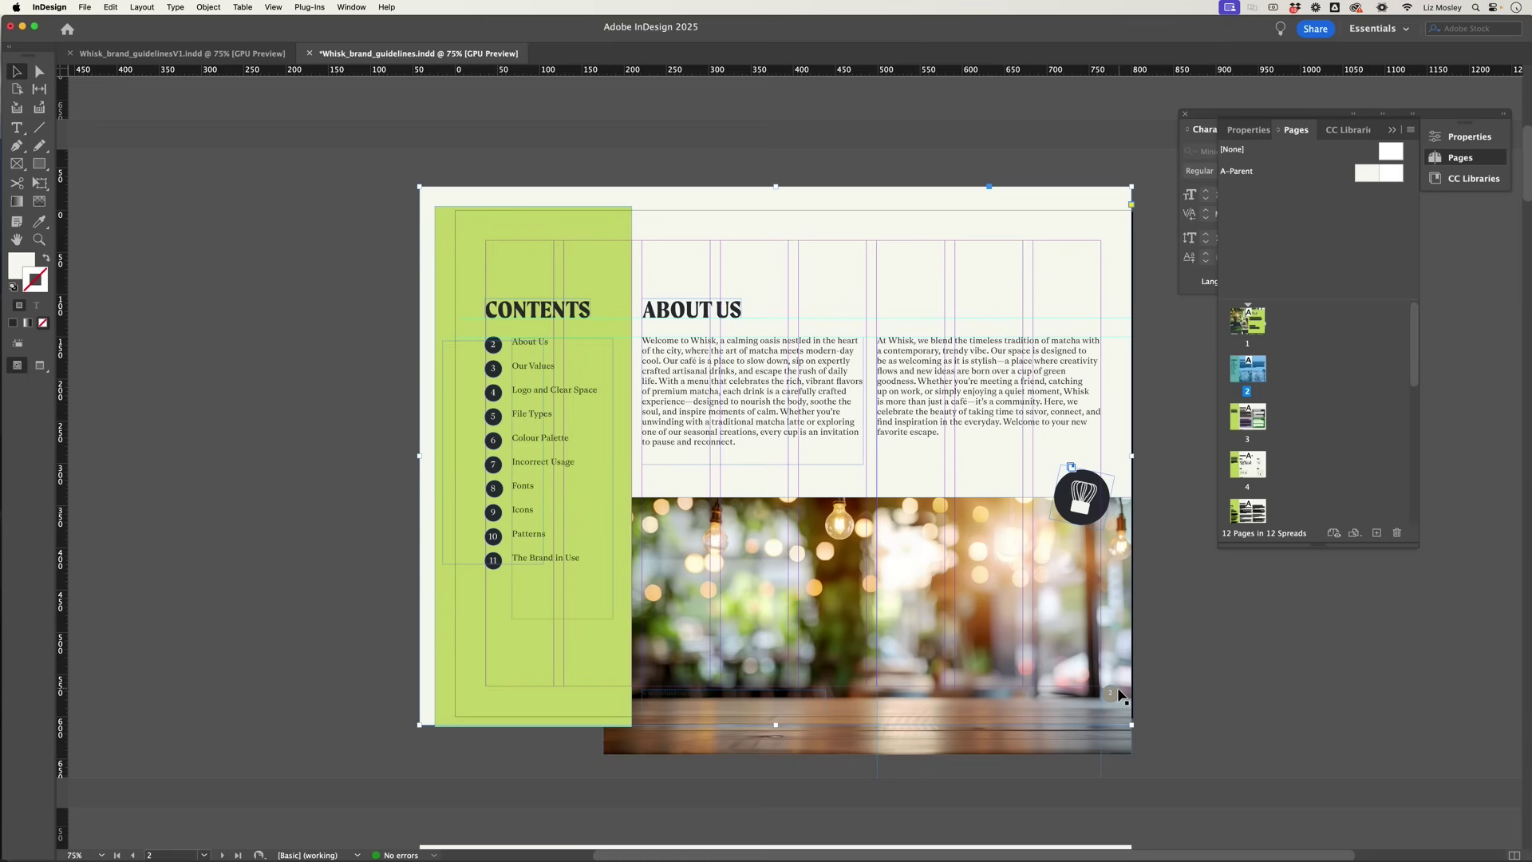
click(1171, 702)
scroll(1181, 686, down, 3)
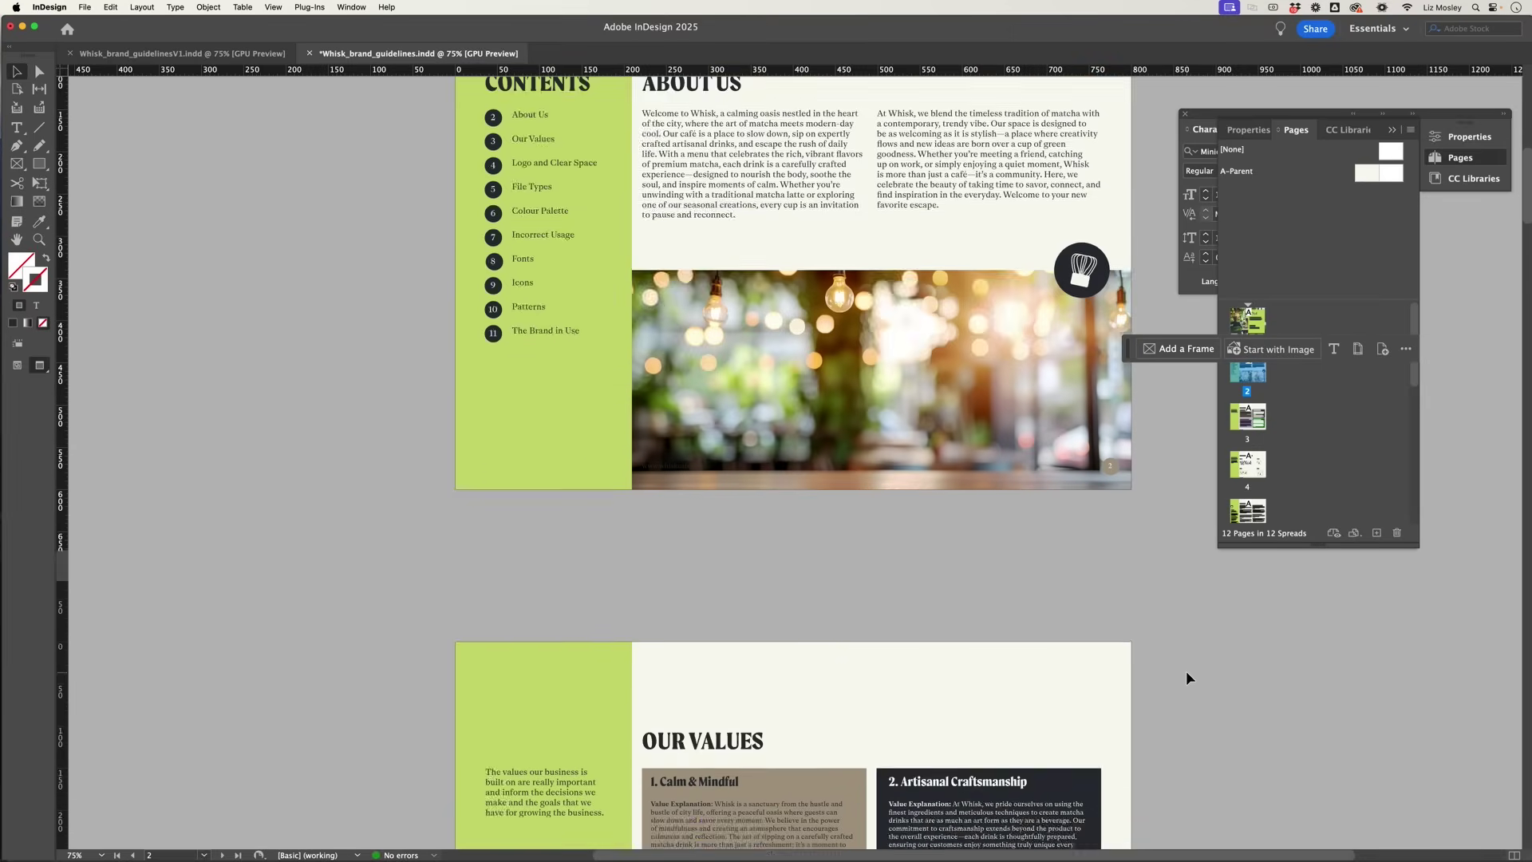
Step: Scroll down to page 5, File Types, covering EPS, JPEG, PNG and SVG
scroll(1187, 677, down, 4)
scroll(1186, 677, up, 7)
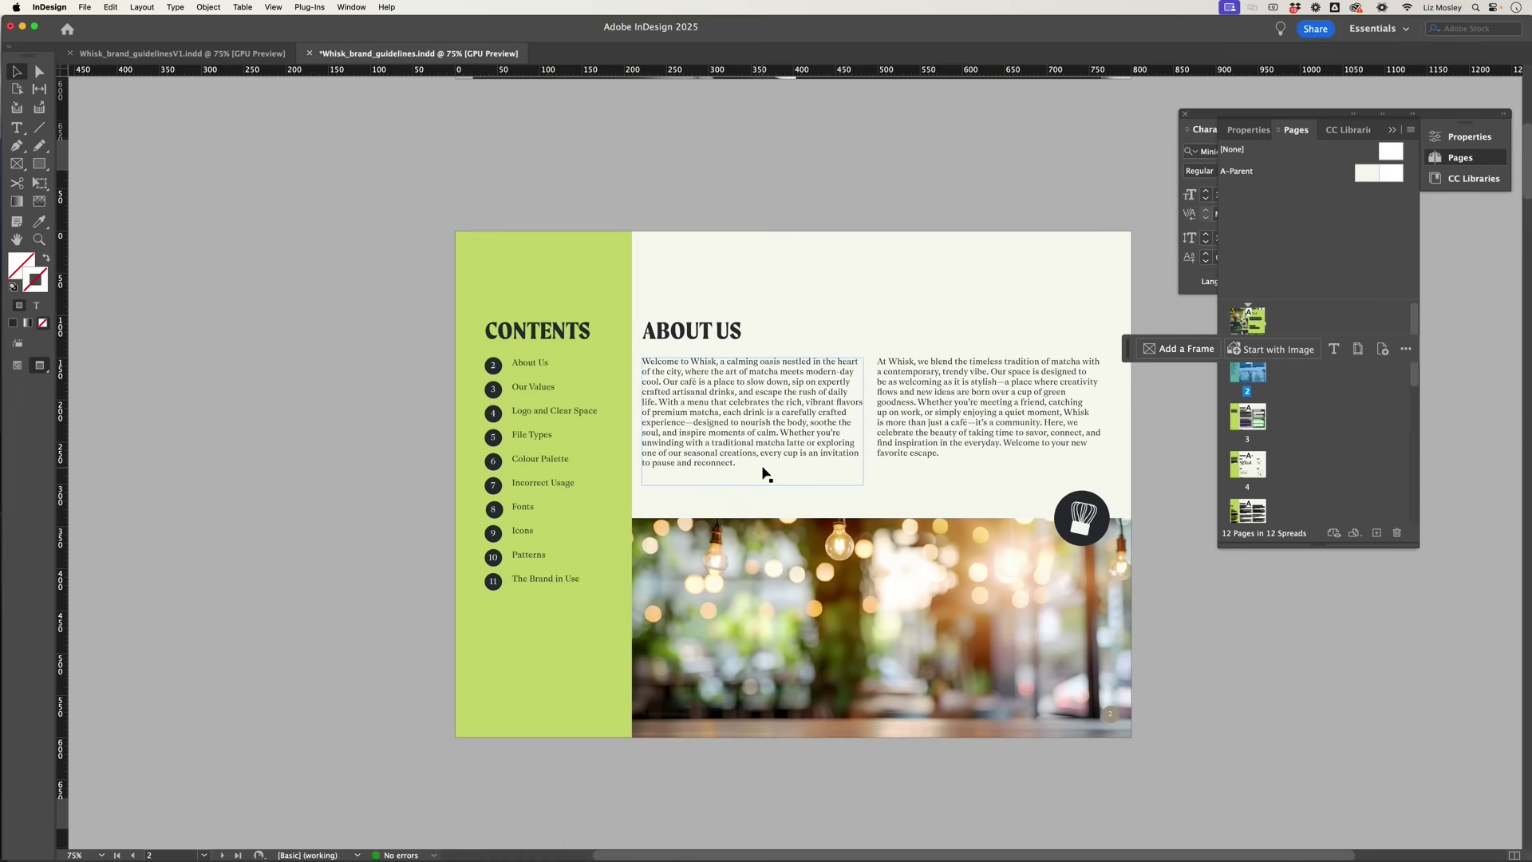
scroll(766, 468, down, 4)
scroll(768, 465, down, 4)
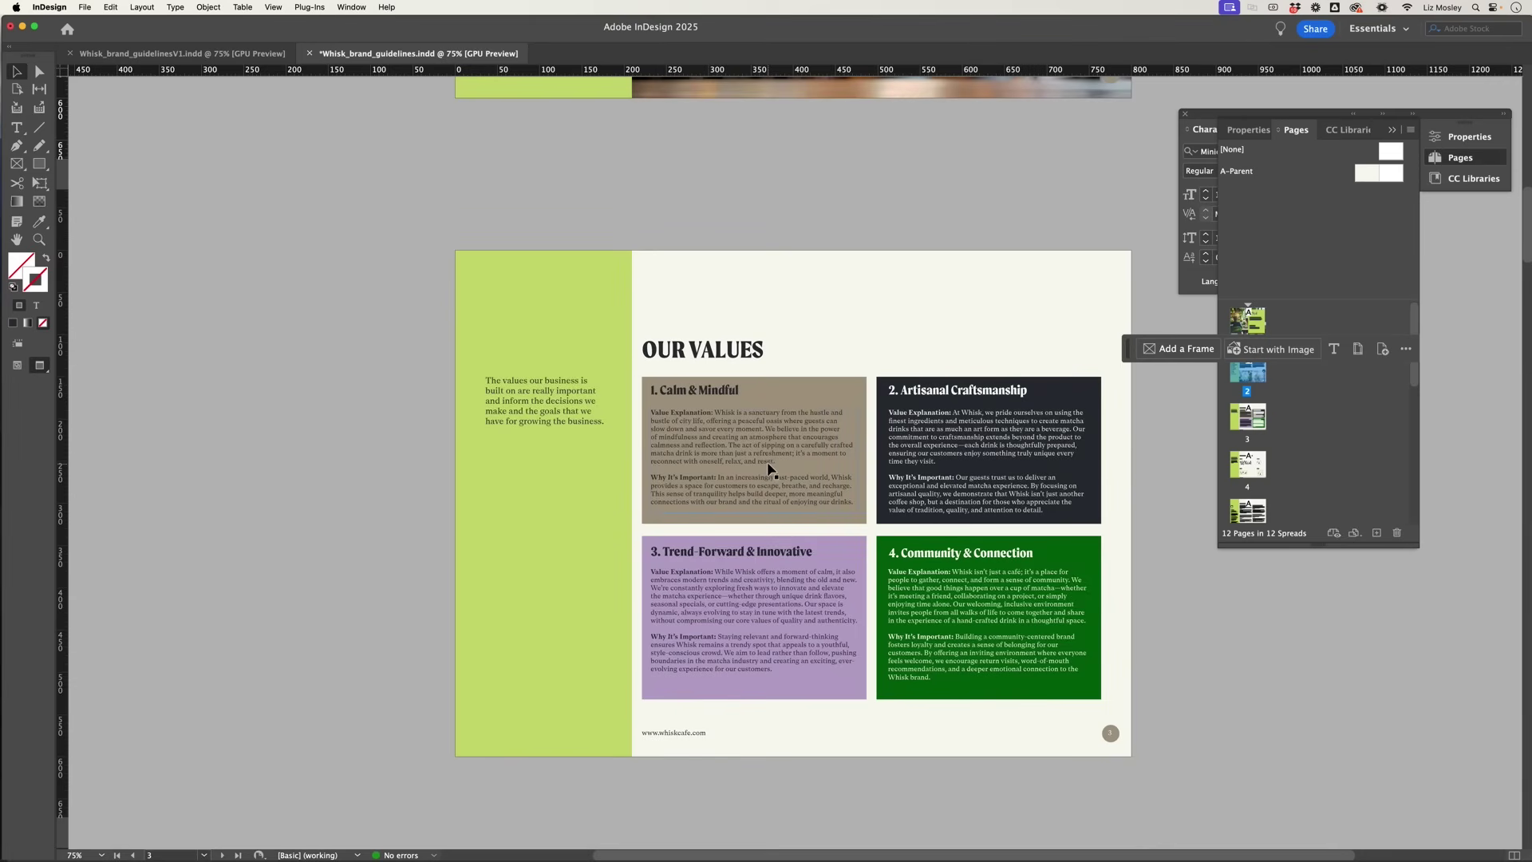
scroll(768, 472, down, 3)
scroll(767, 474, down, 5)
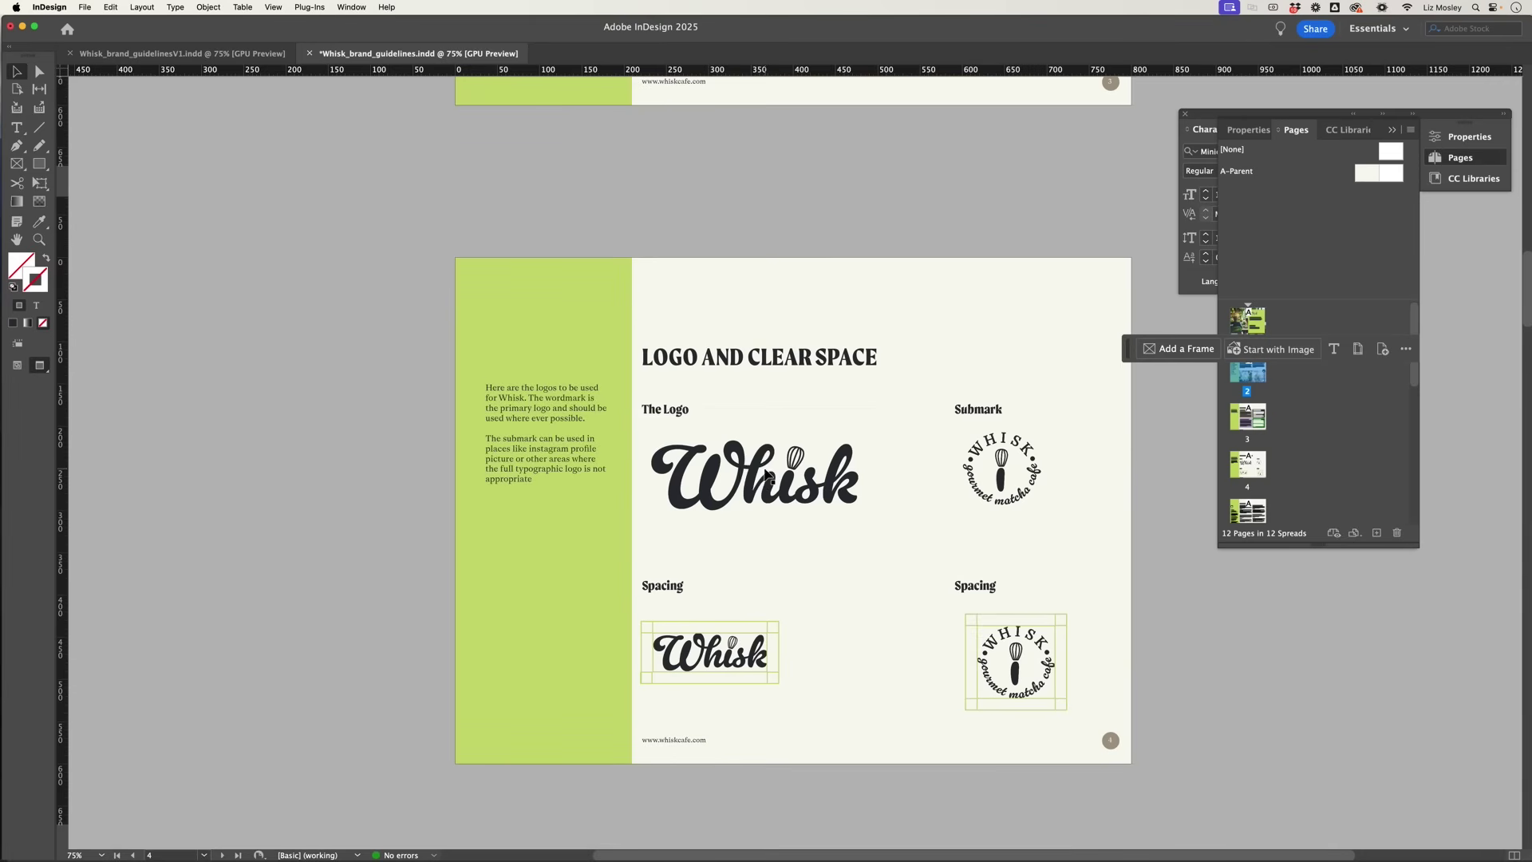
scroll(769, 471, down, 1)
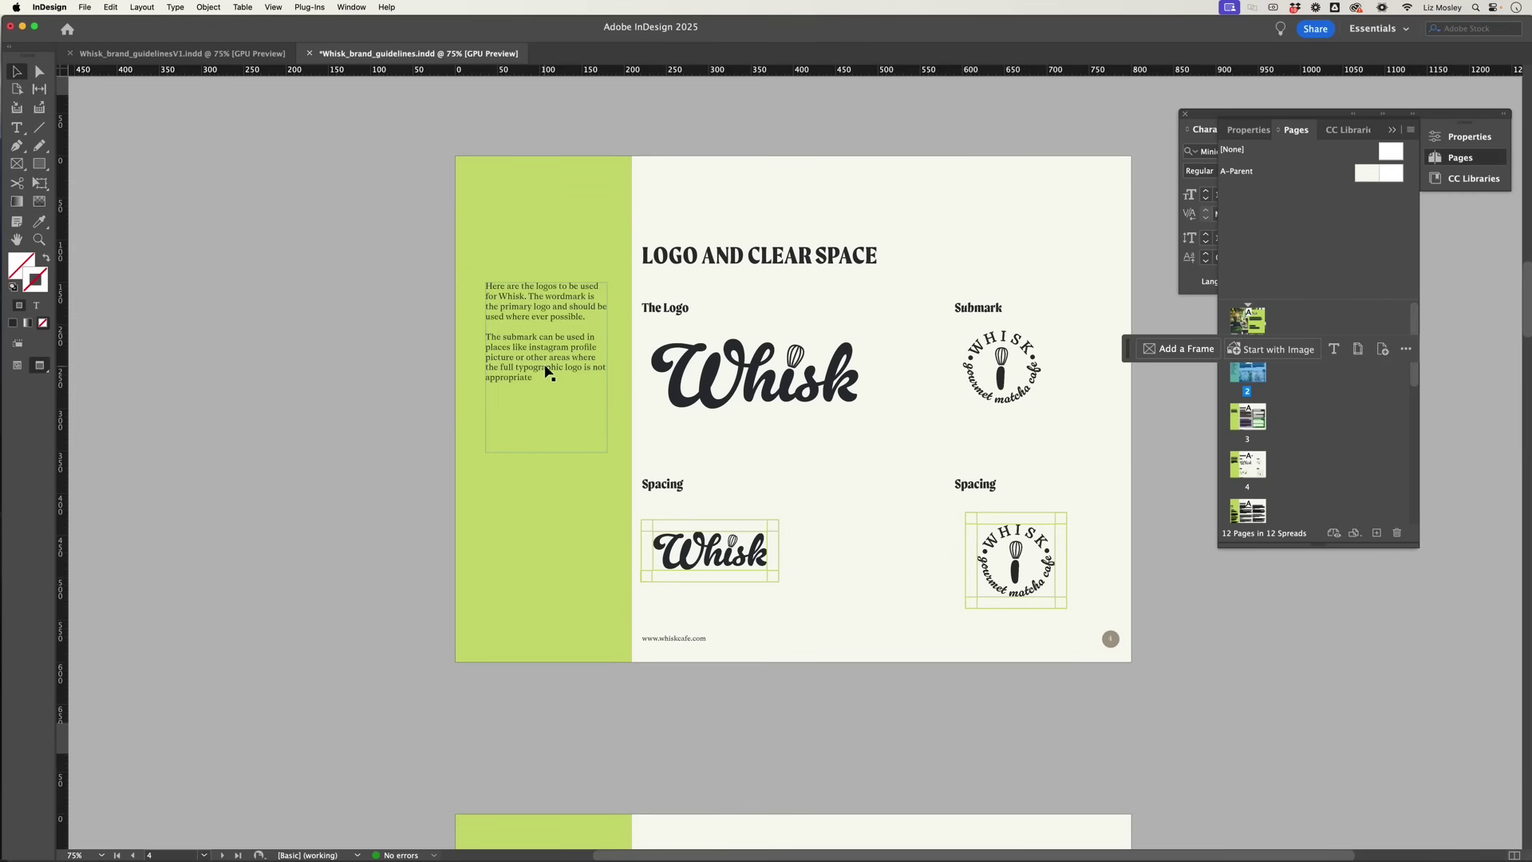
scroll(805, 431, down, 10)
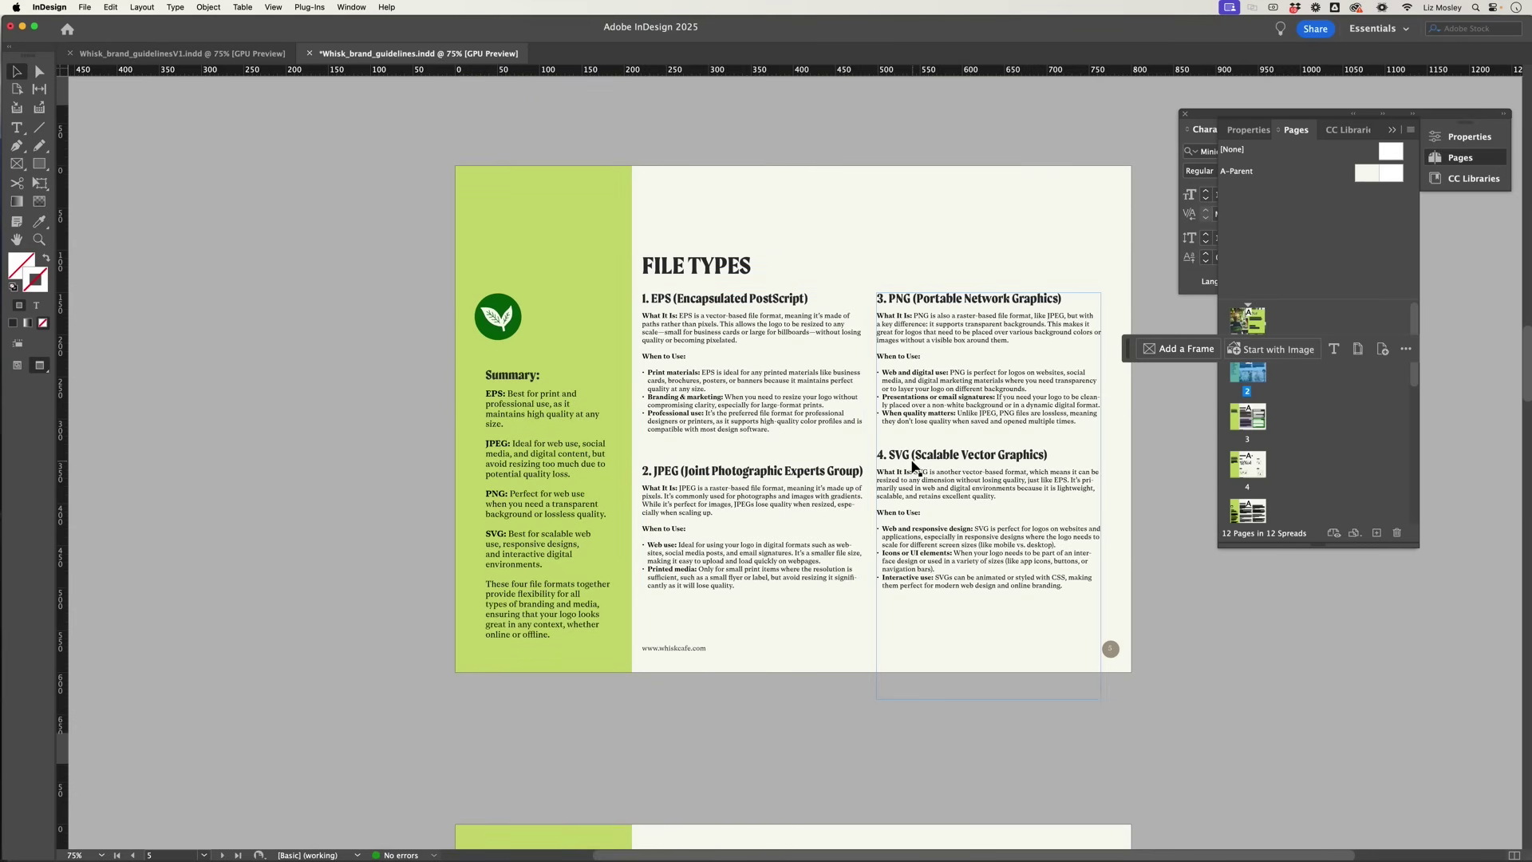
Step: Move down through the Colour Palette and Incorrect Usage pages to the Fonts page and beyond
scroll(891, 437, down, 10)
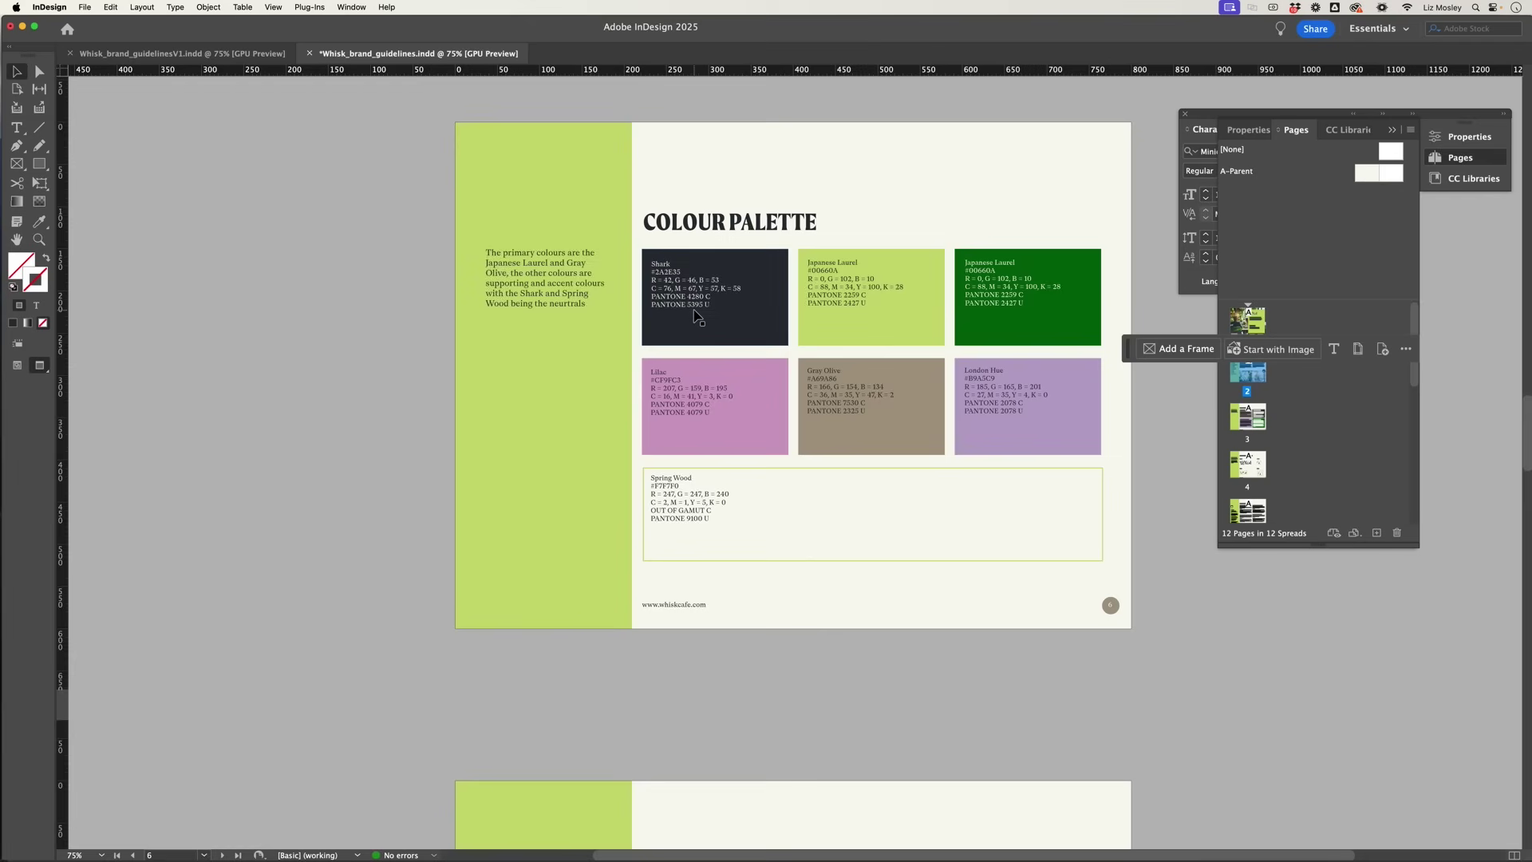
scroll(770, 351, down, 5)
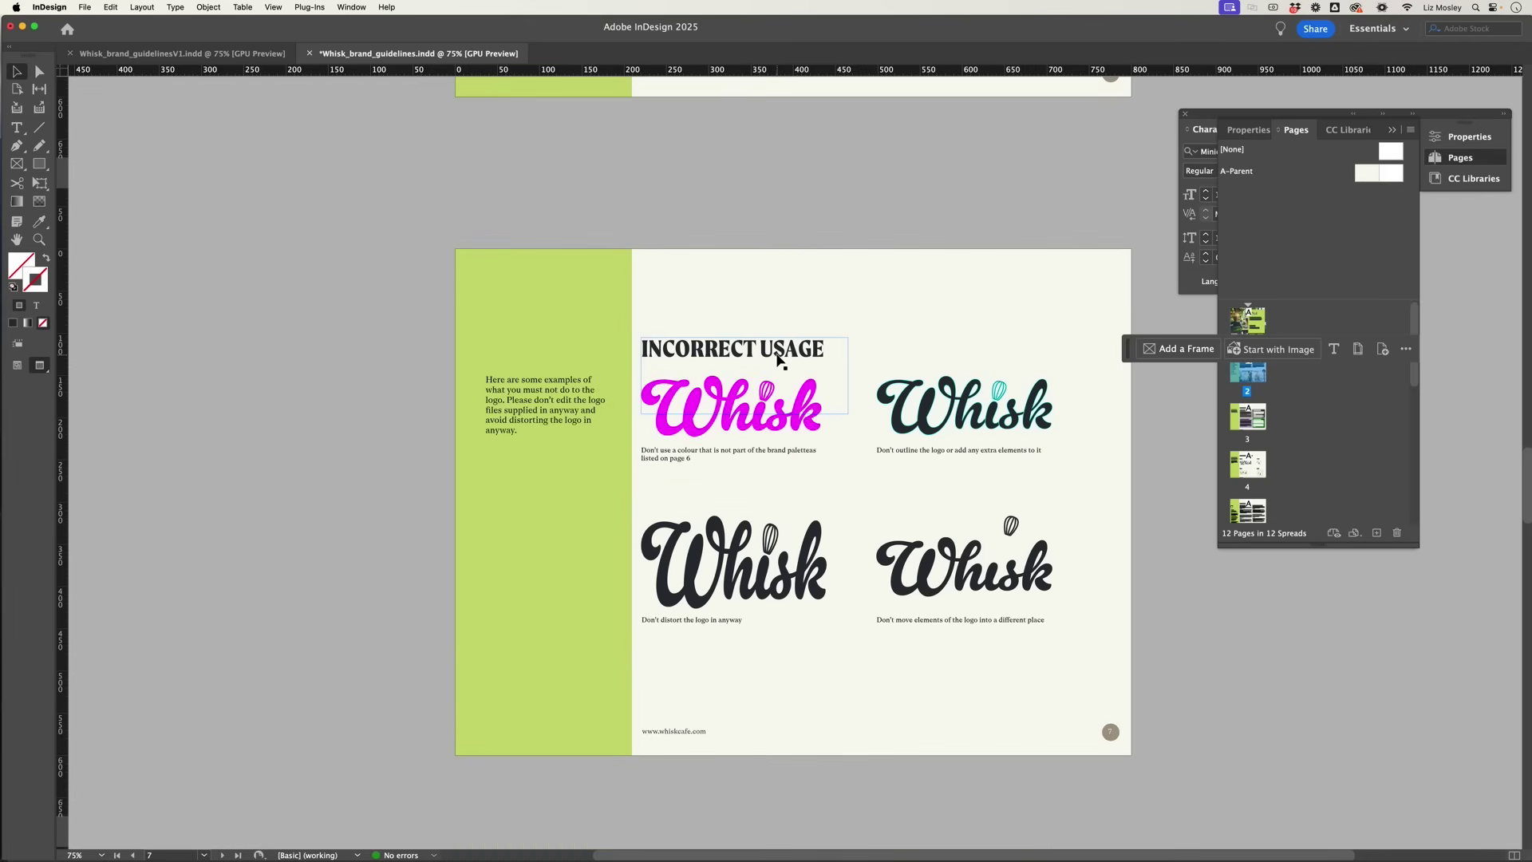
scroll(778, 356, down, 2)
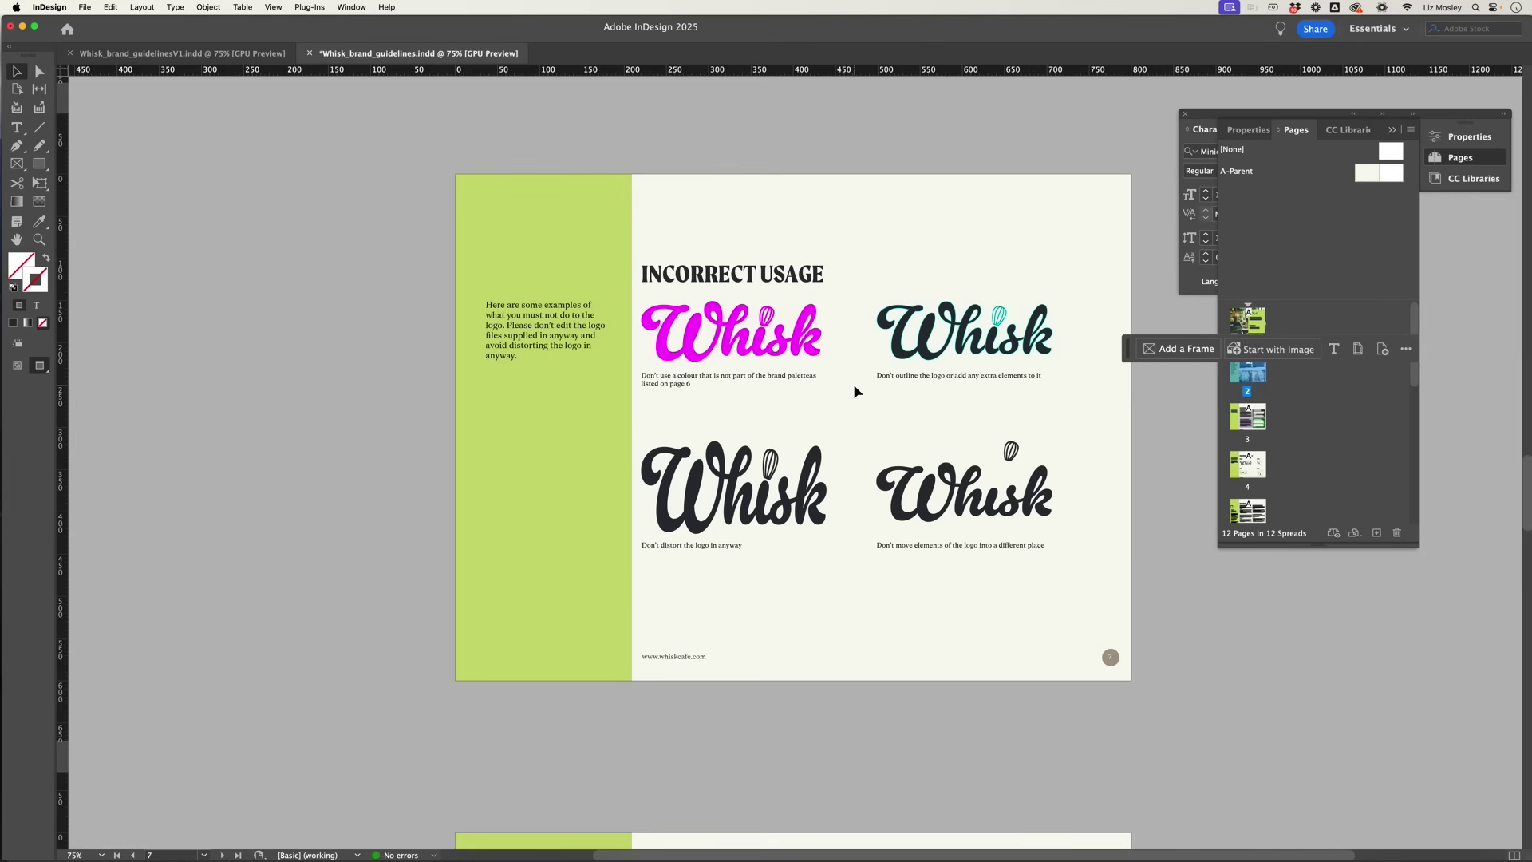
key(shift+Page_Down)
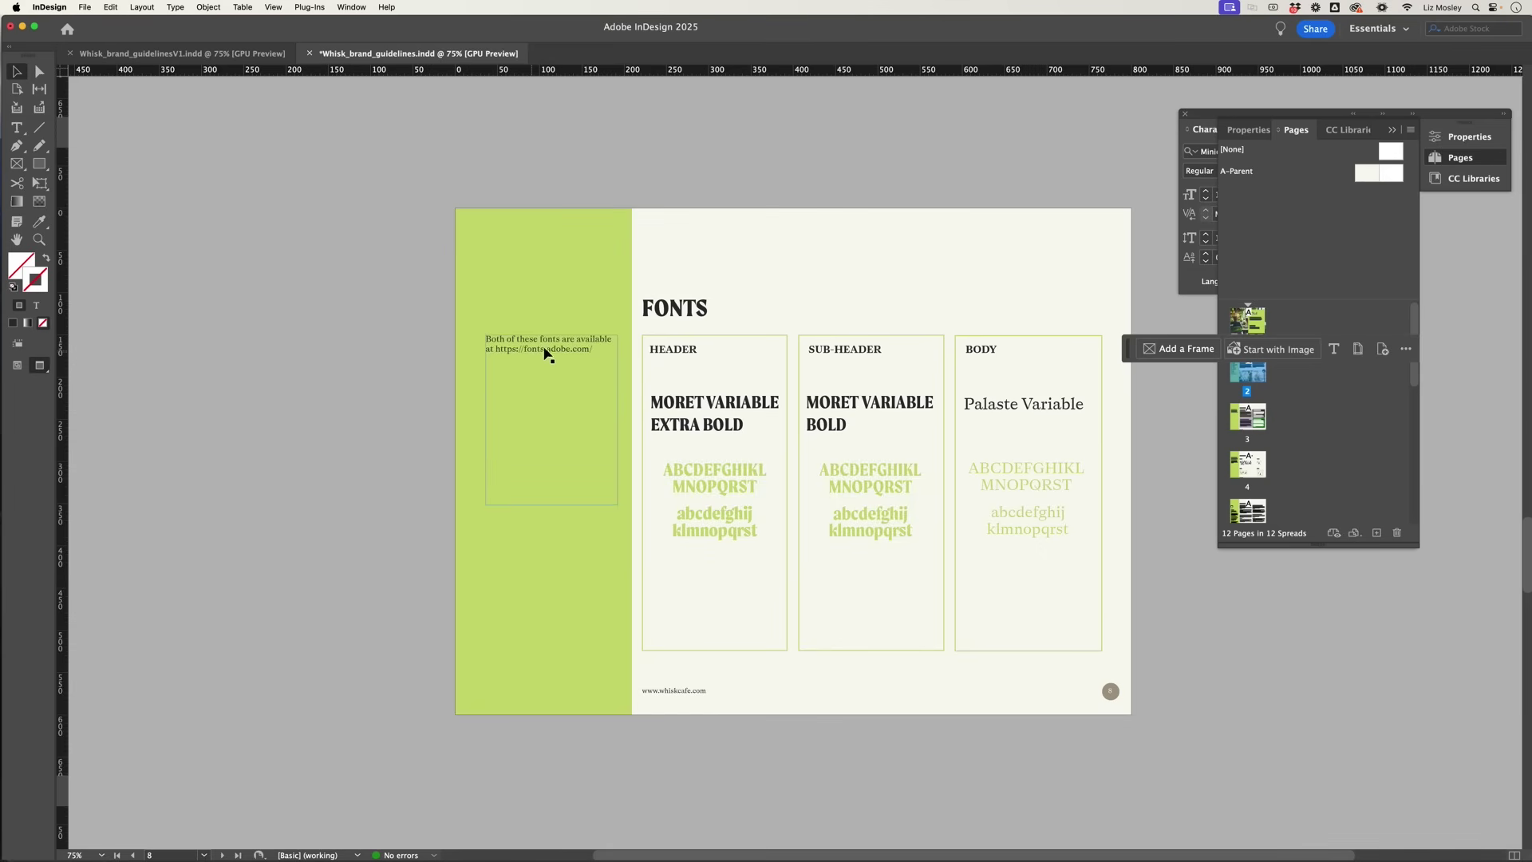
scroll(573, 371, down, 10)
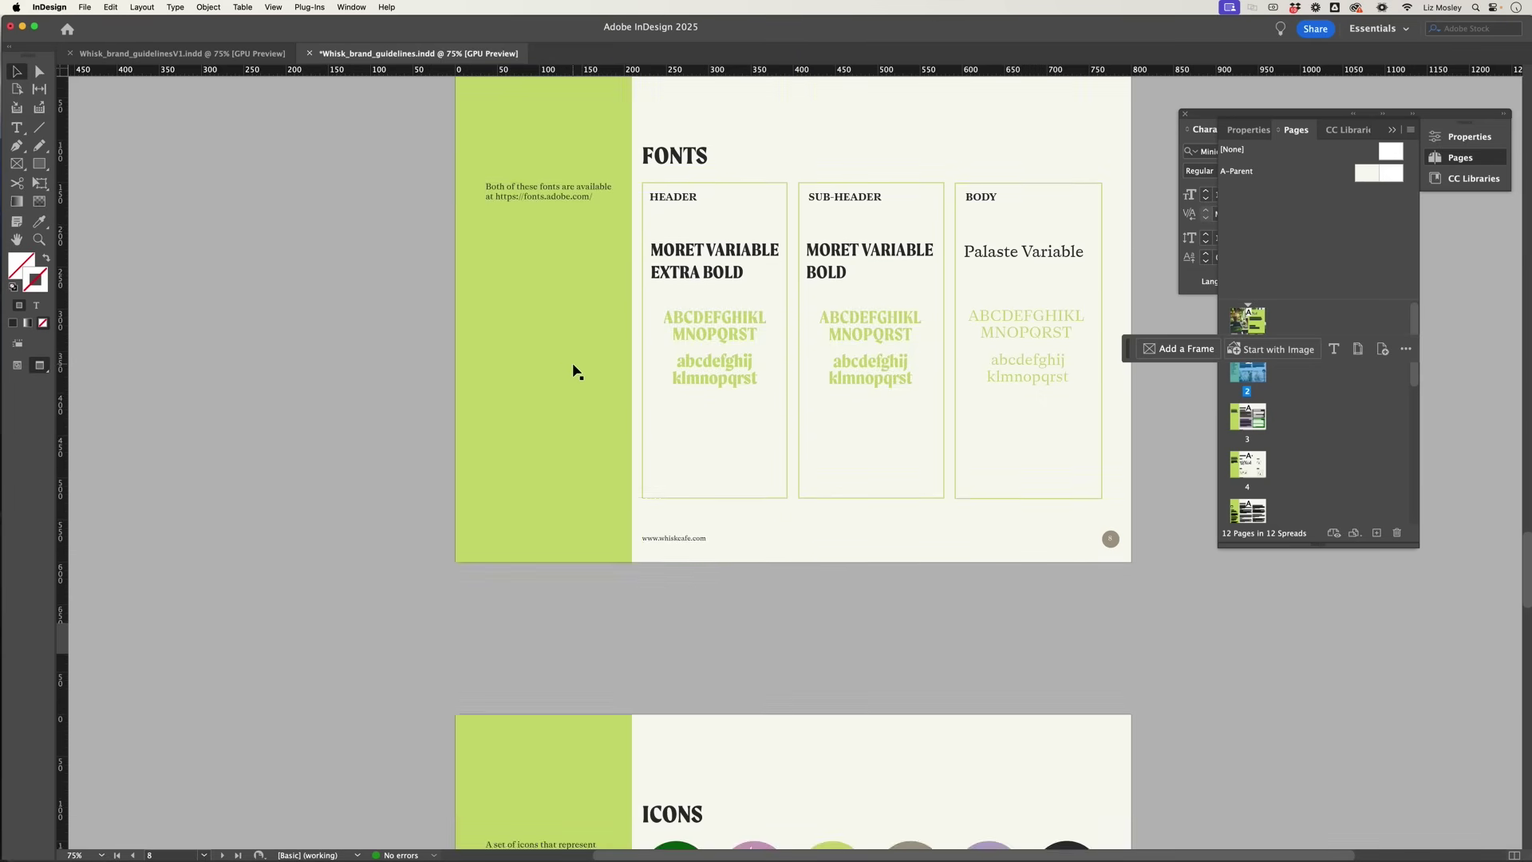
Step: Scroll past page 11, The Brand In Use, to page 12, Get In Touch
scroll(573, 371, down, 7)
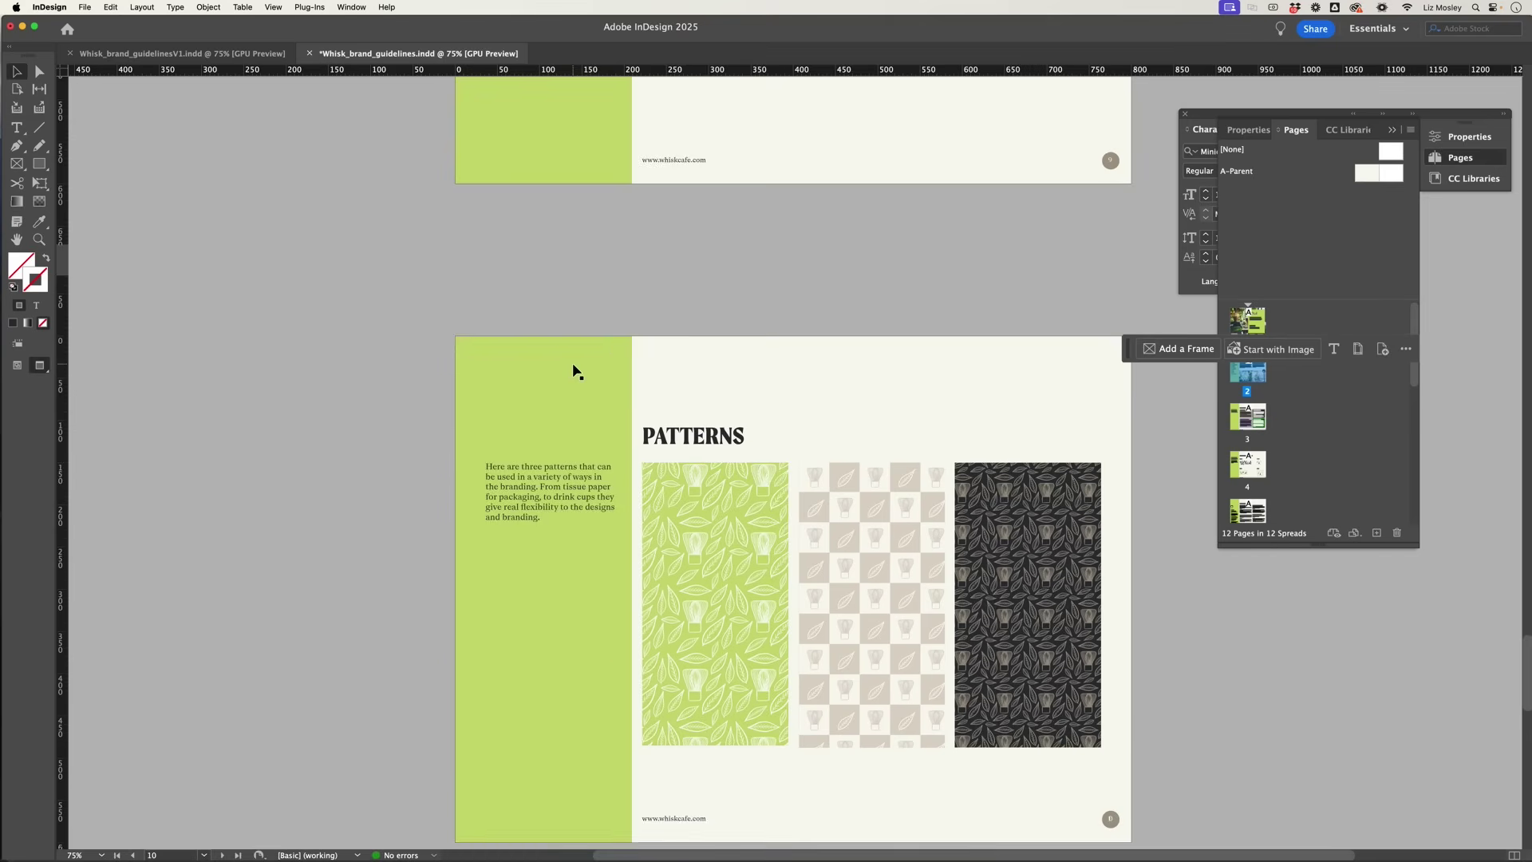
scroll(573, 371, down, 8)
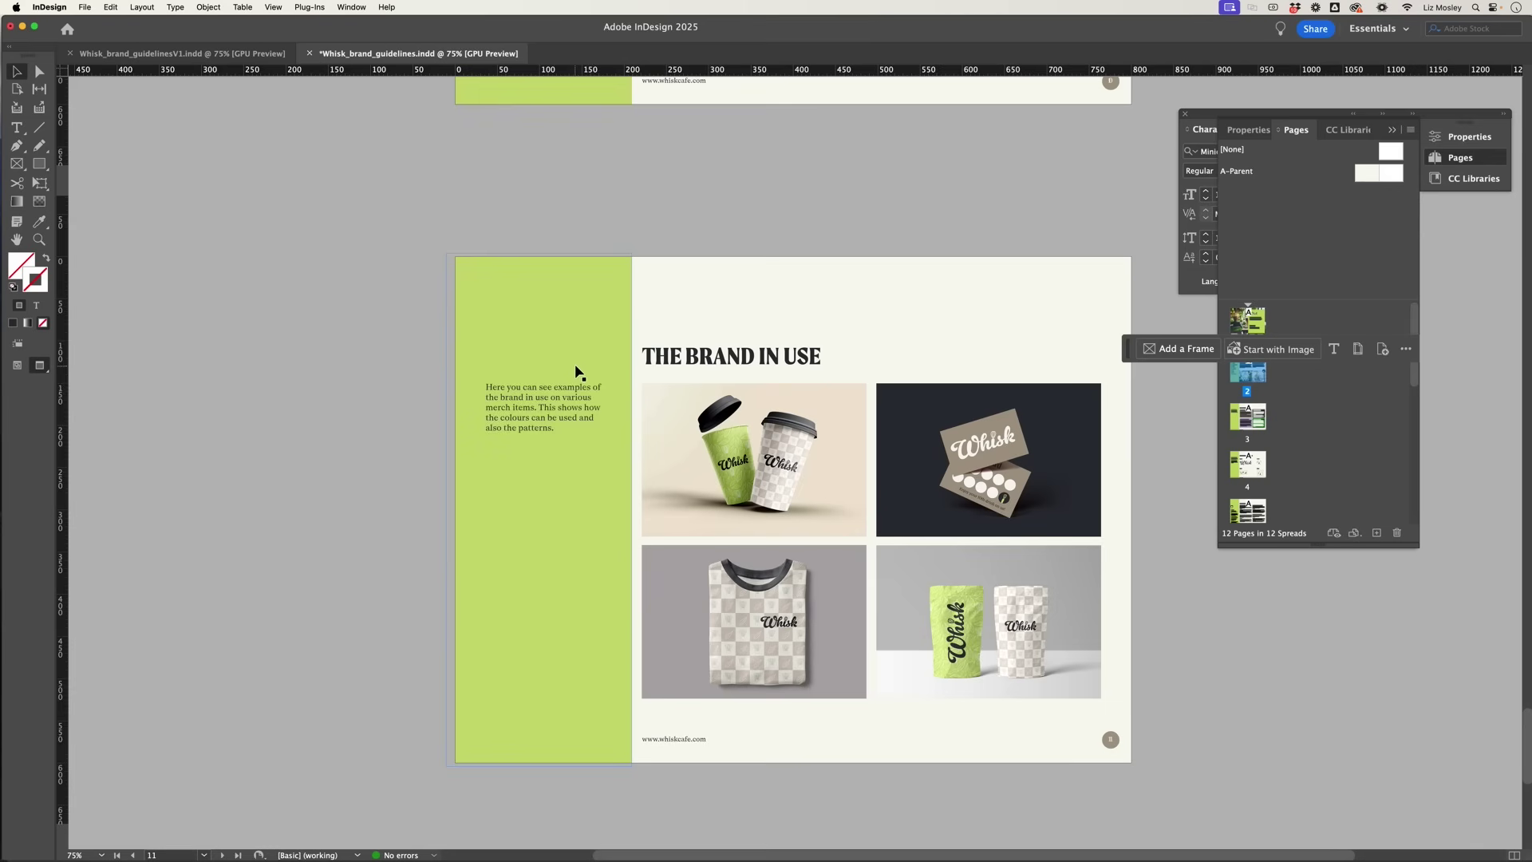
scroll(595, 373, down, 3)
scroll(594, 374, down, 12)
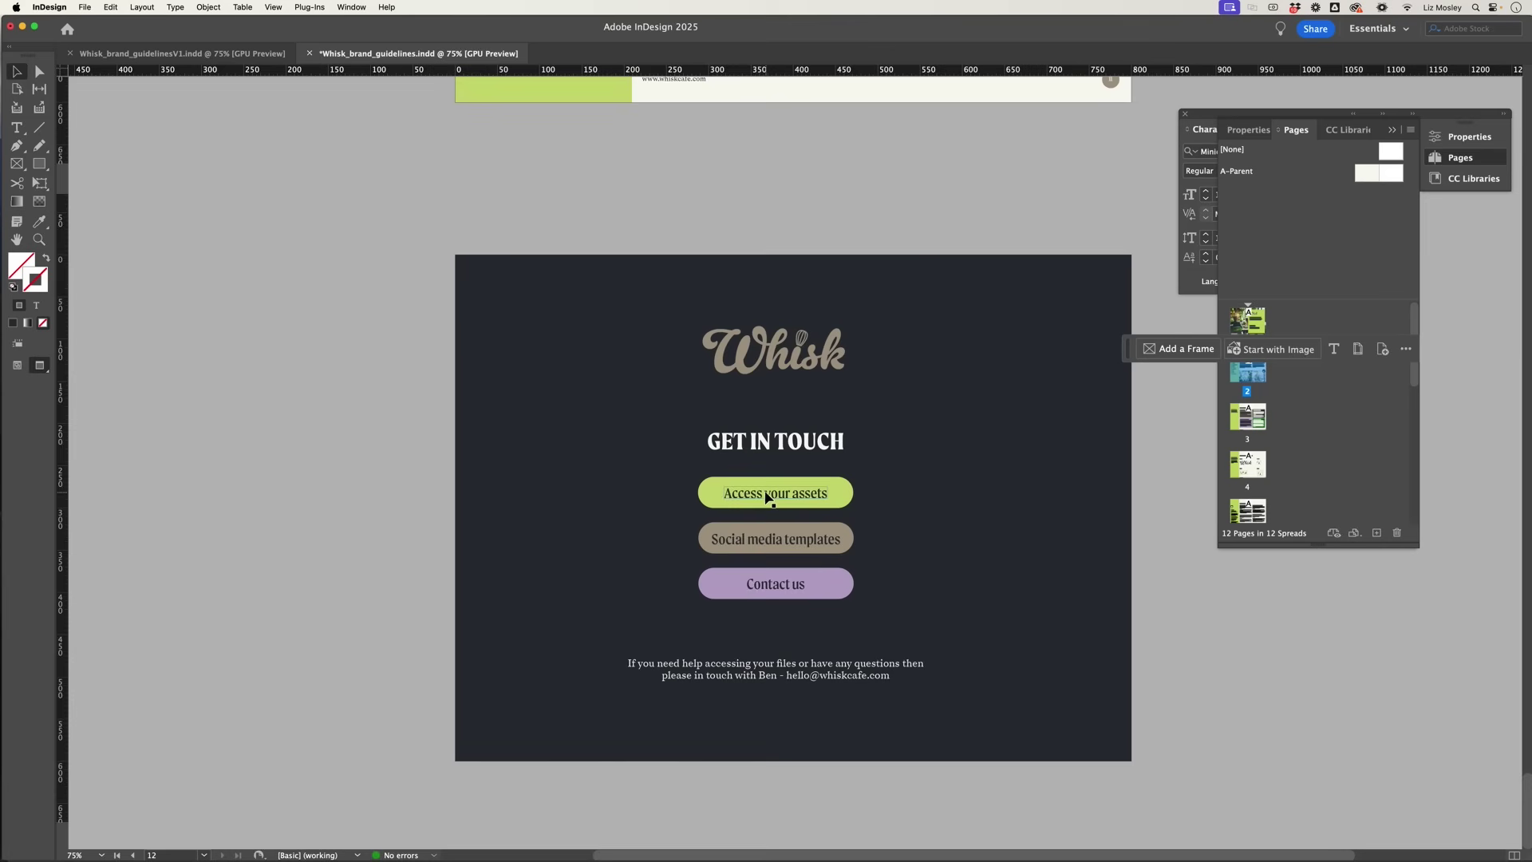
Step: Turn the 'Access your assets' button text into a new hyperlink using the pasted Dropbox URL
triple_click(766, 498)
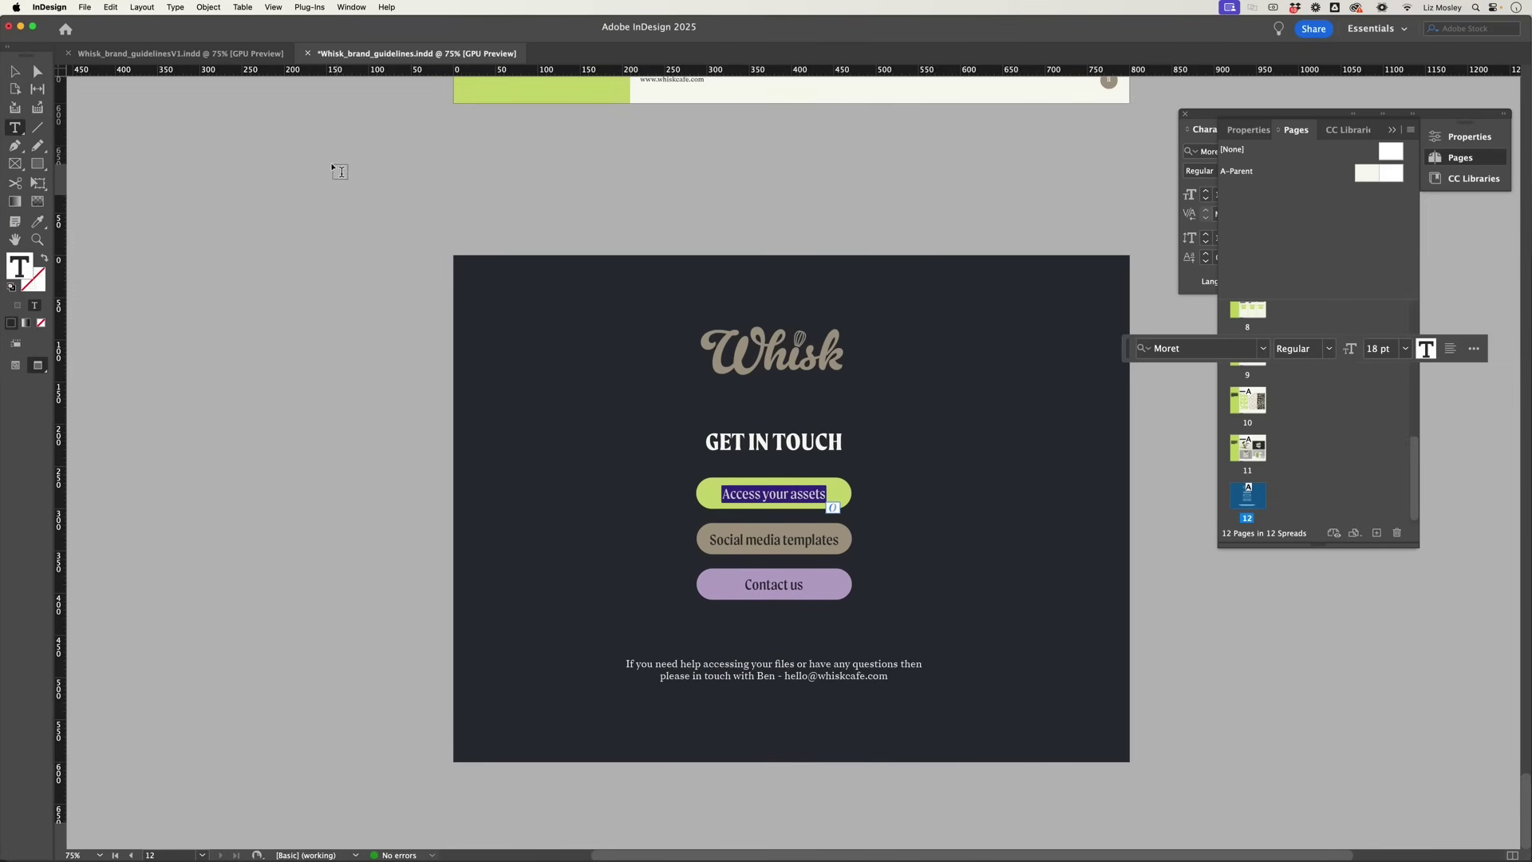
click(177, 8)
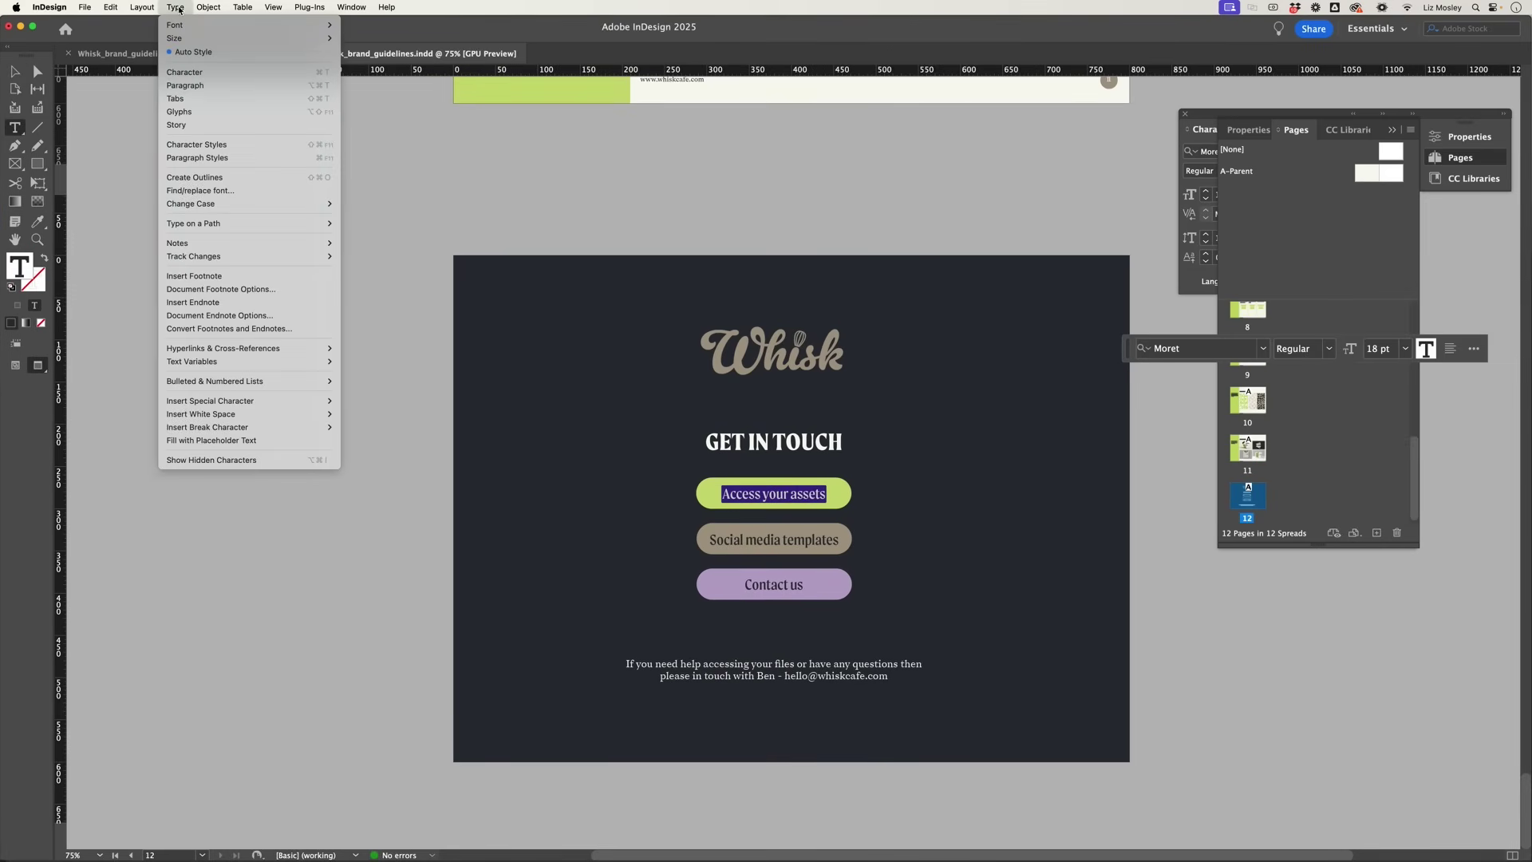
mouse_move(301, 351)
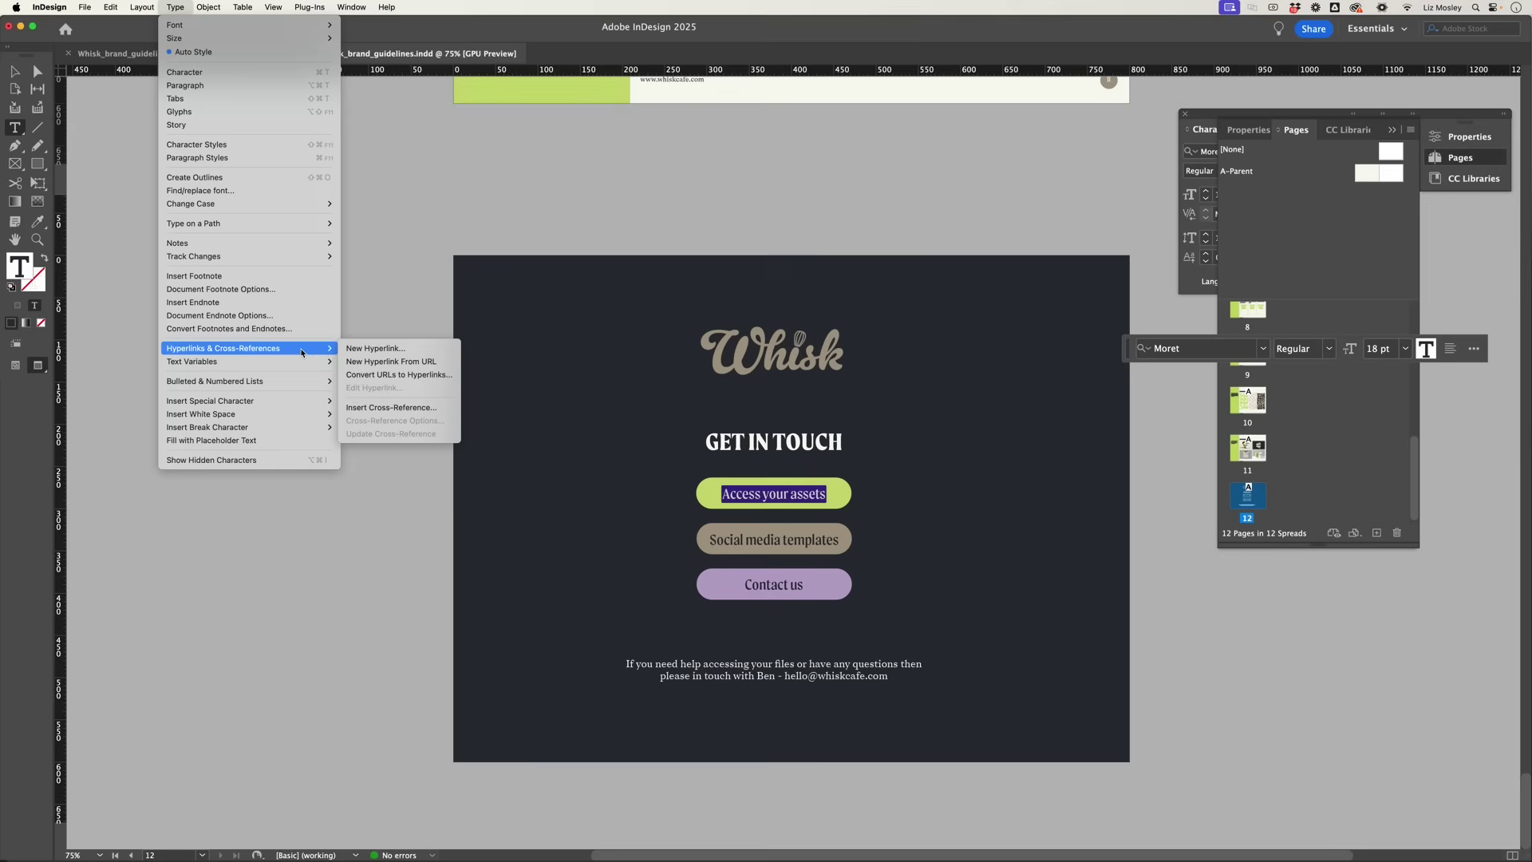
click(355, 349)
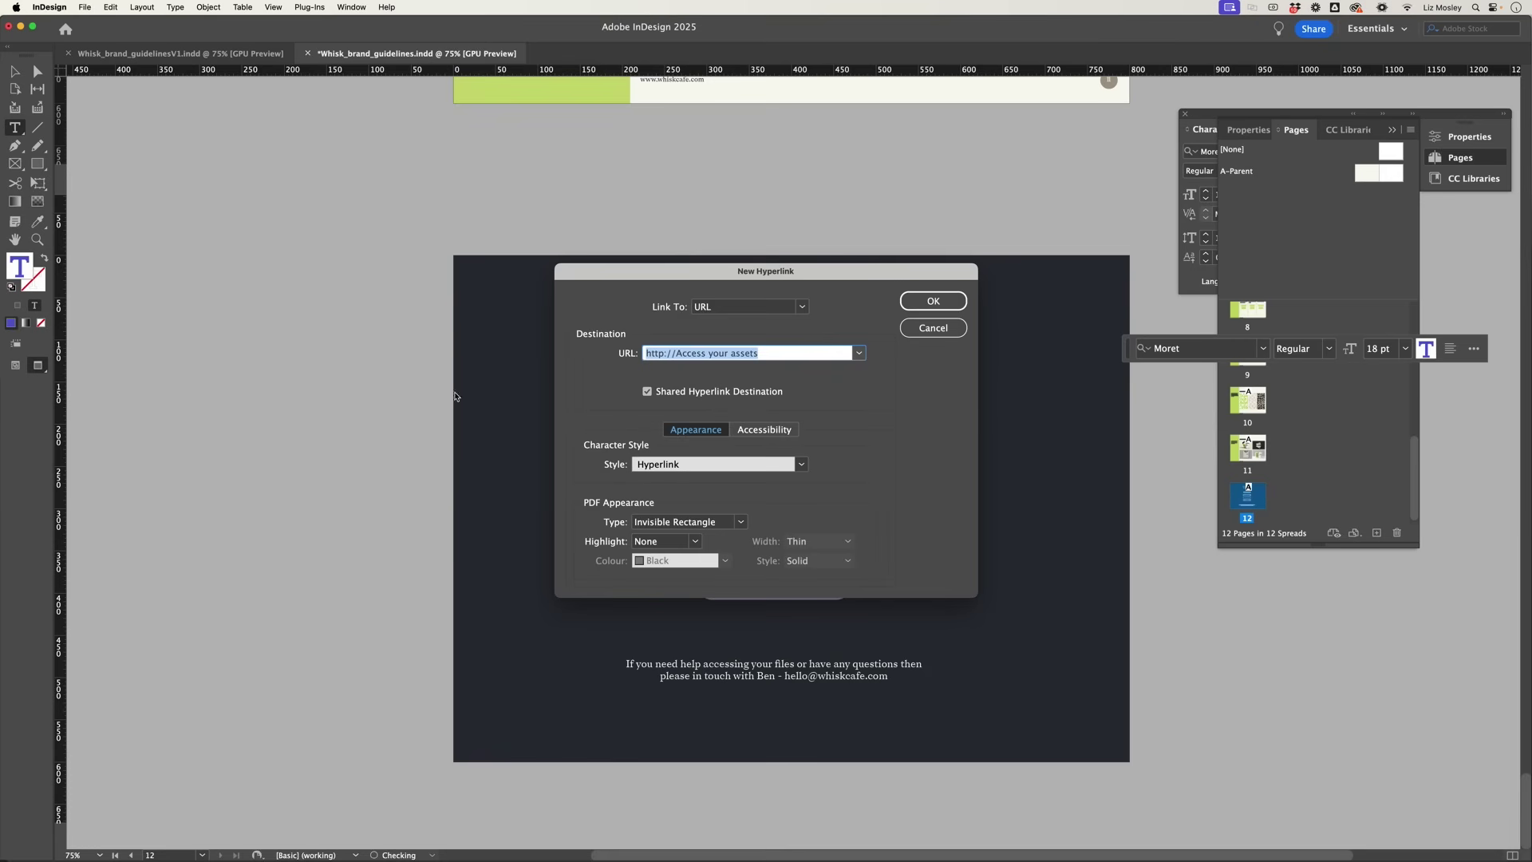
click(764, 353)
drag(763, 352, 606, 351)
key(super+v)
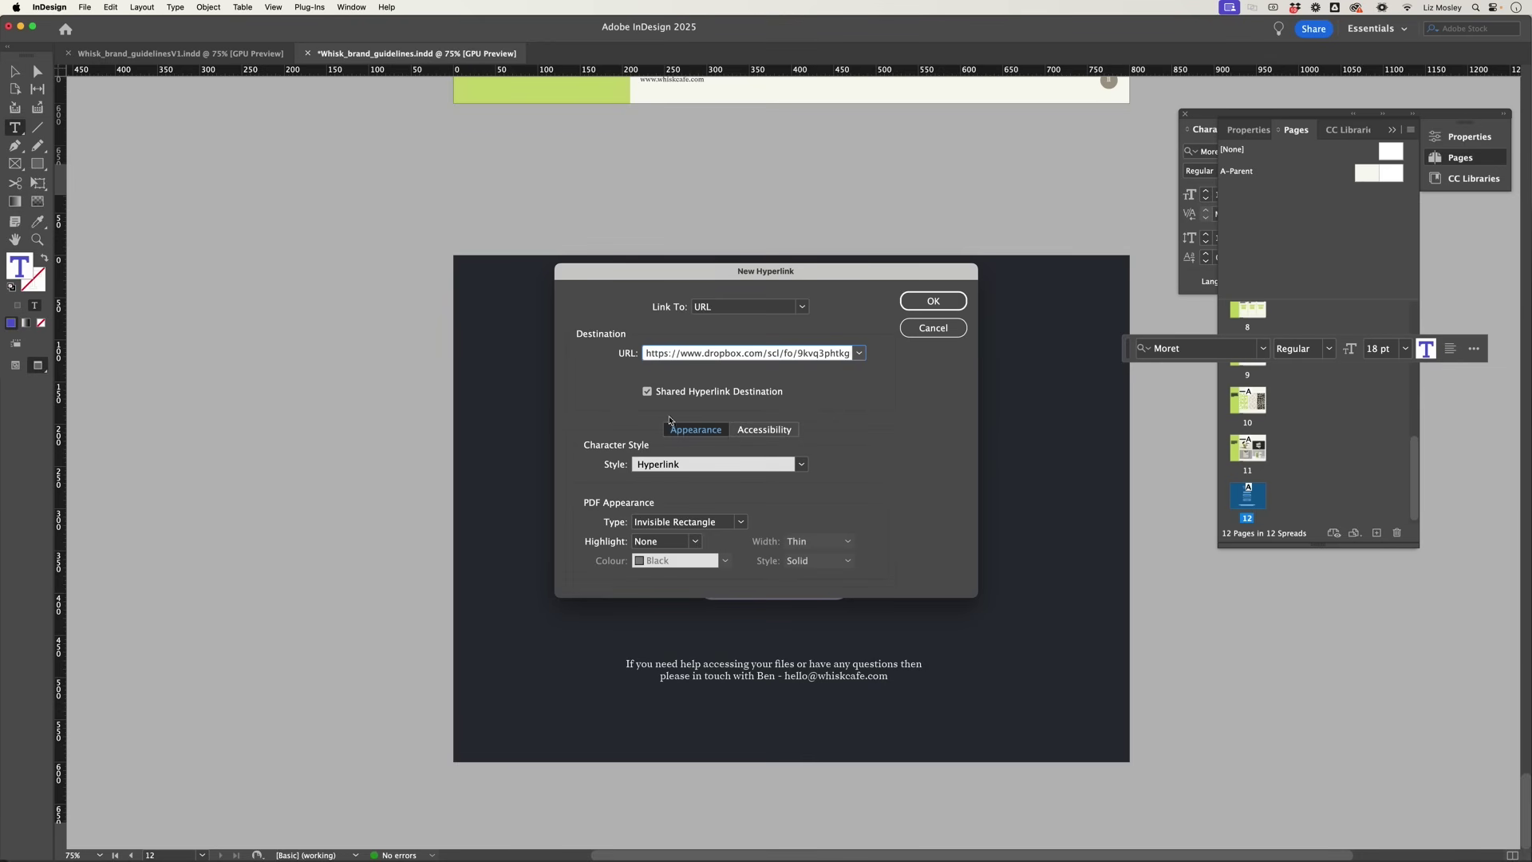
click(931, 304)
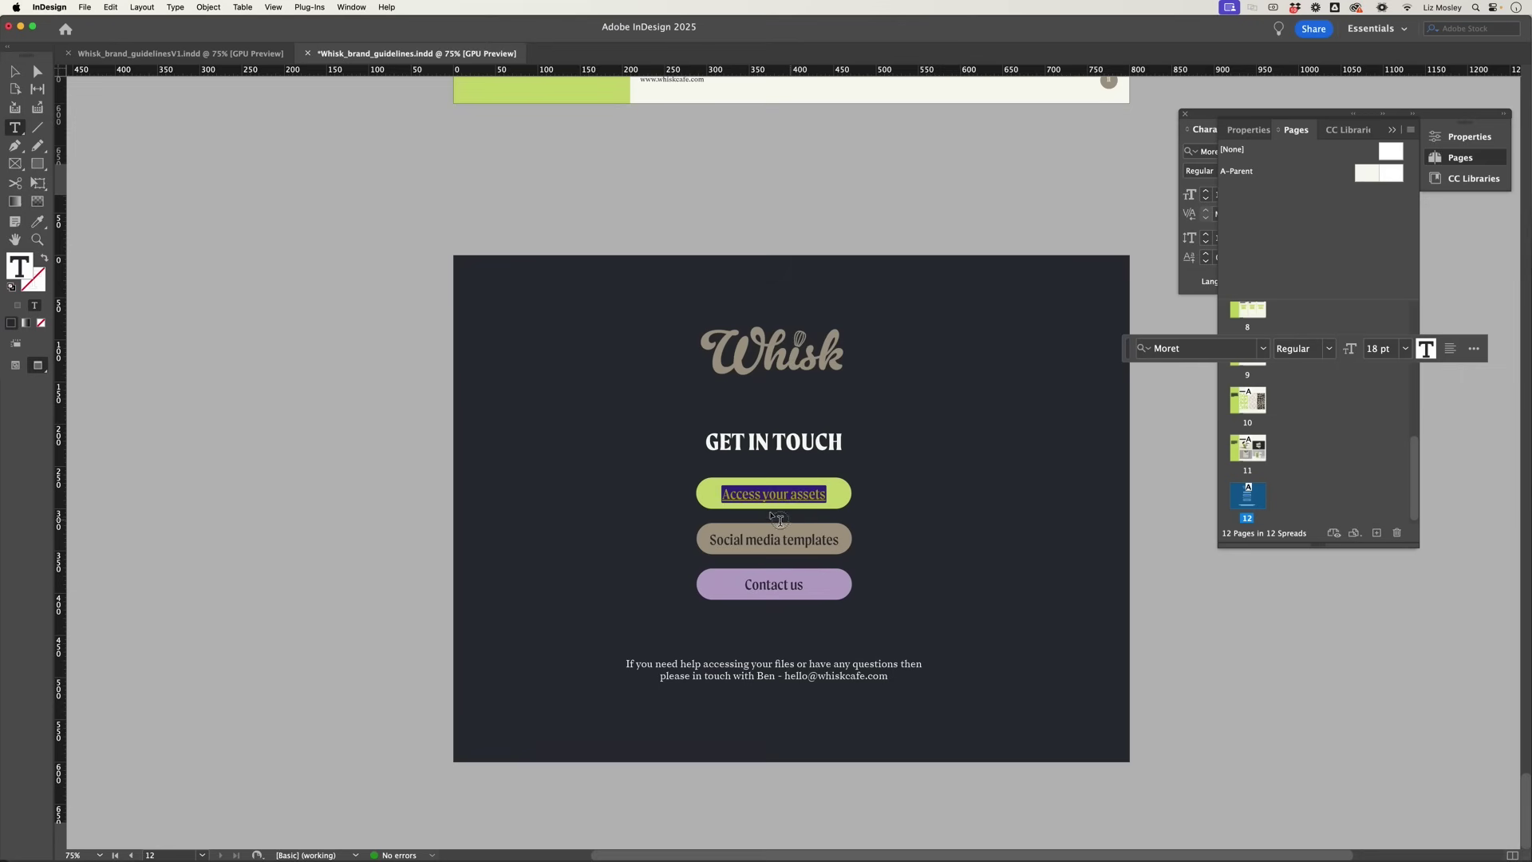
click(762, 495)
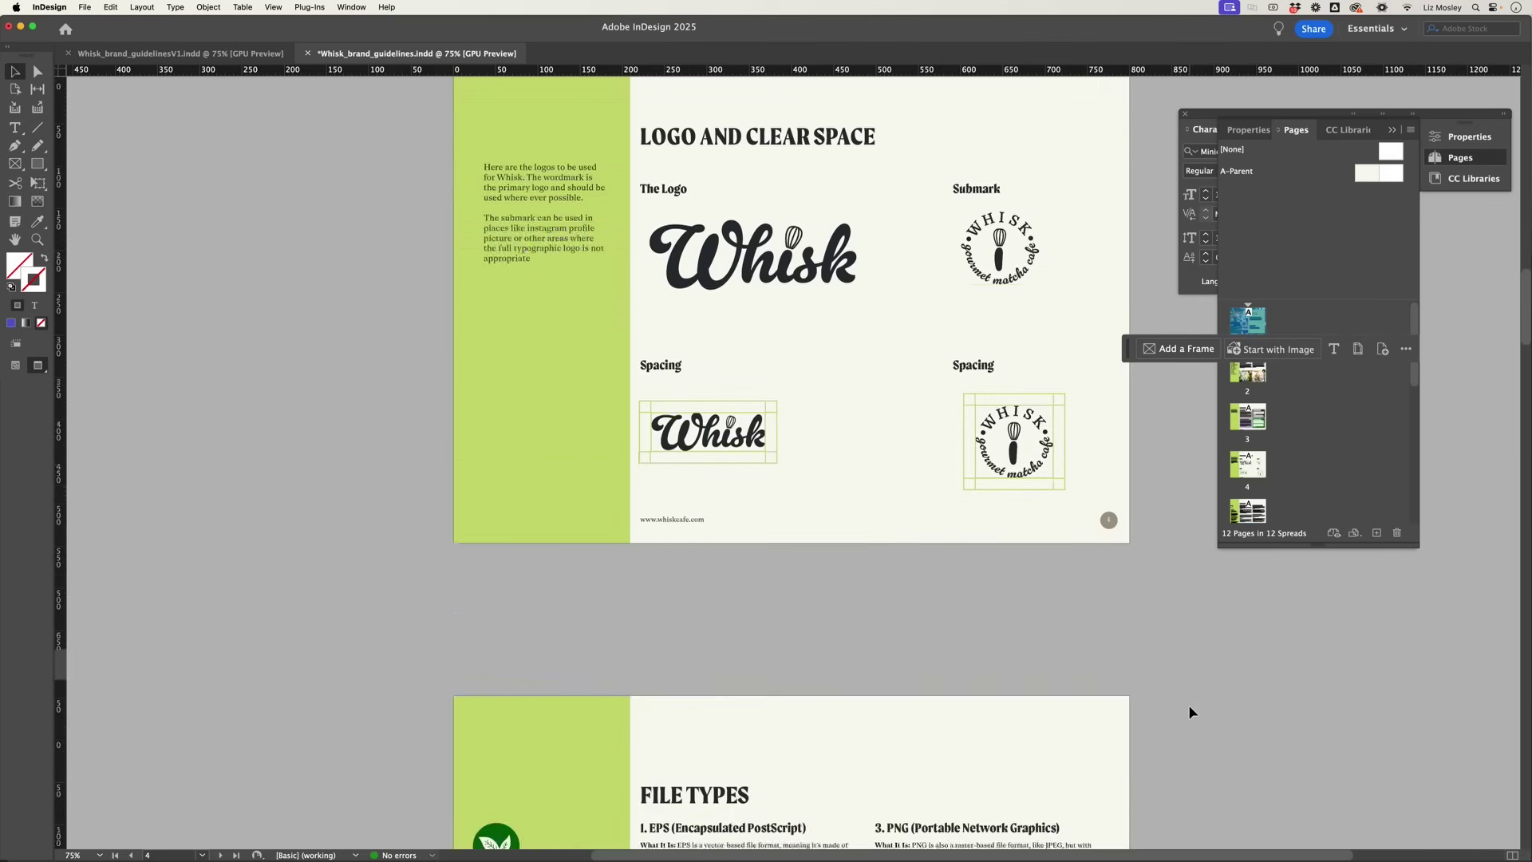
Step: Start Publish Online and enable password protection with a viewer password
scroll(1189, 705, up, 20)
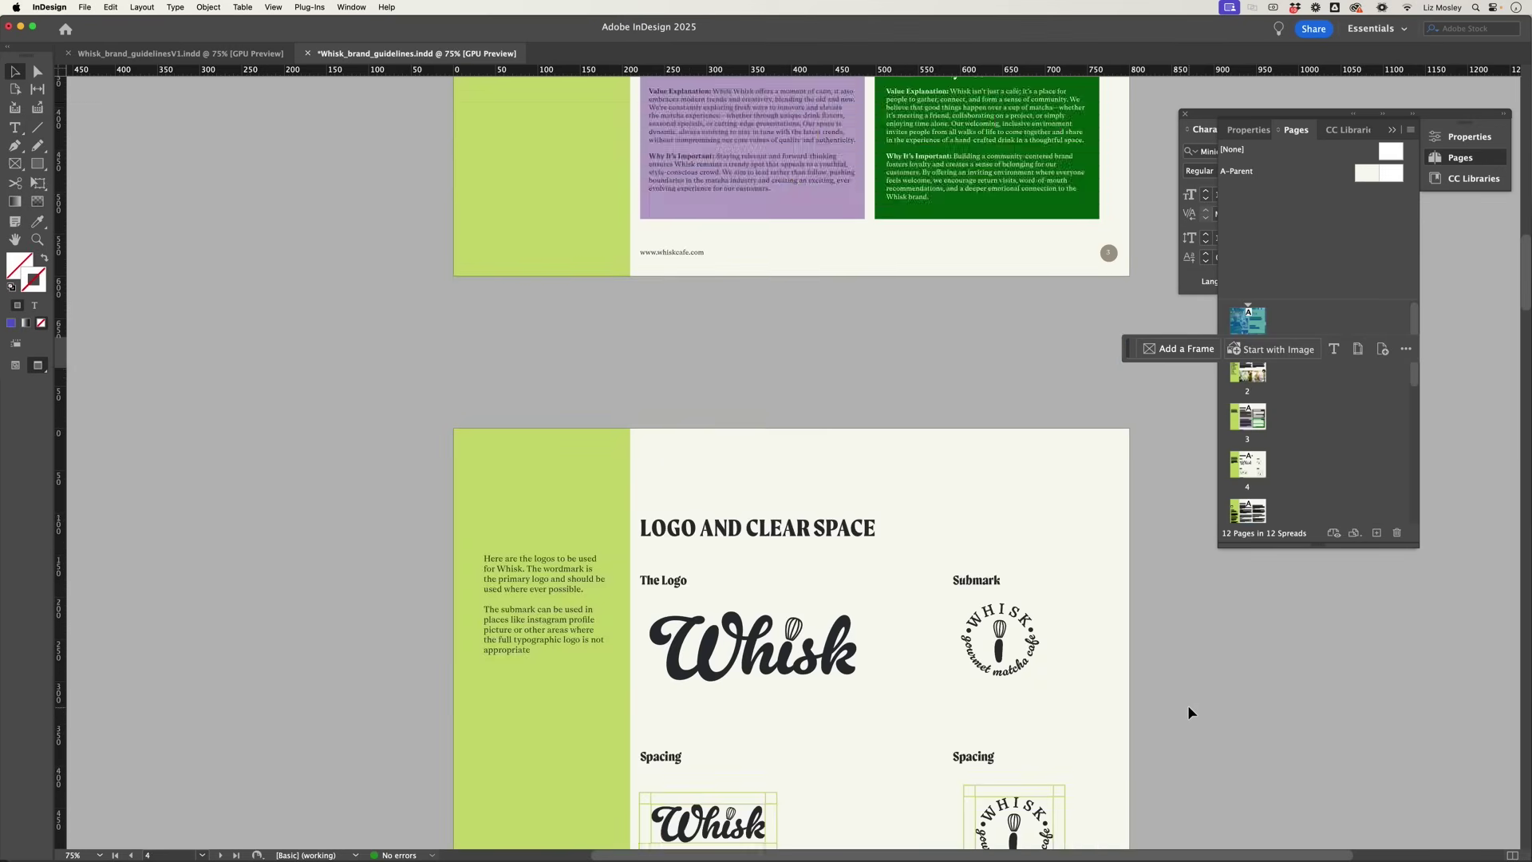
scroll(1189, 712, up, 3)
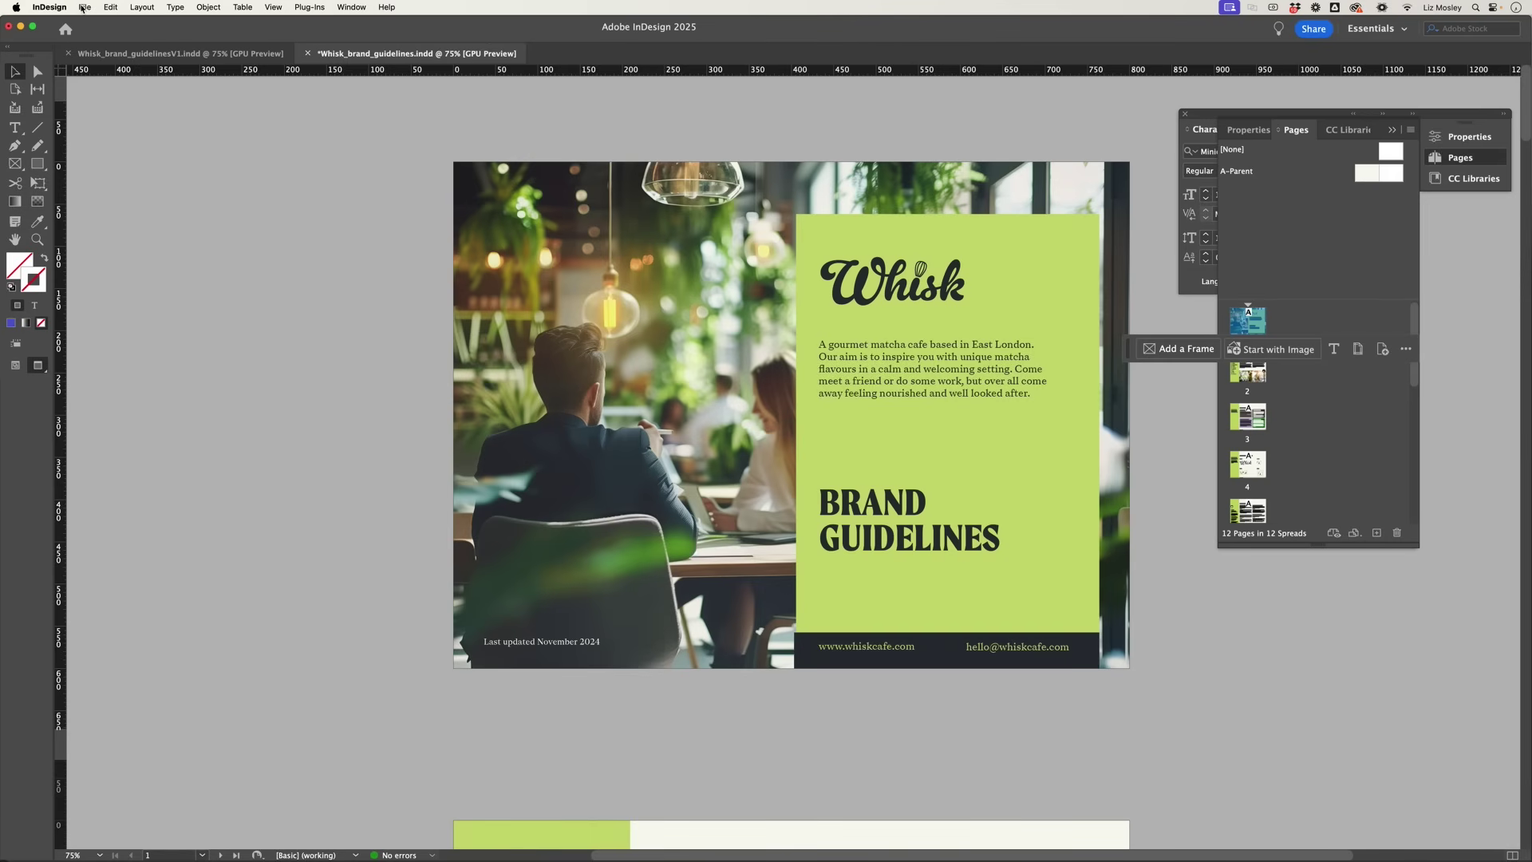
click(84, 7)
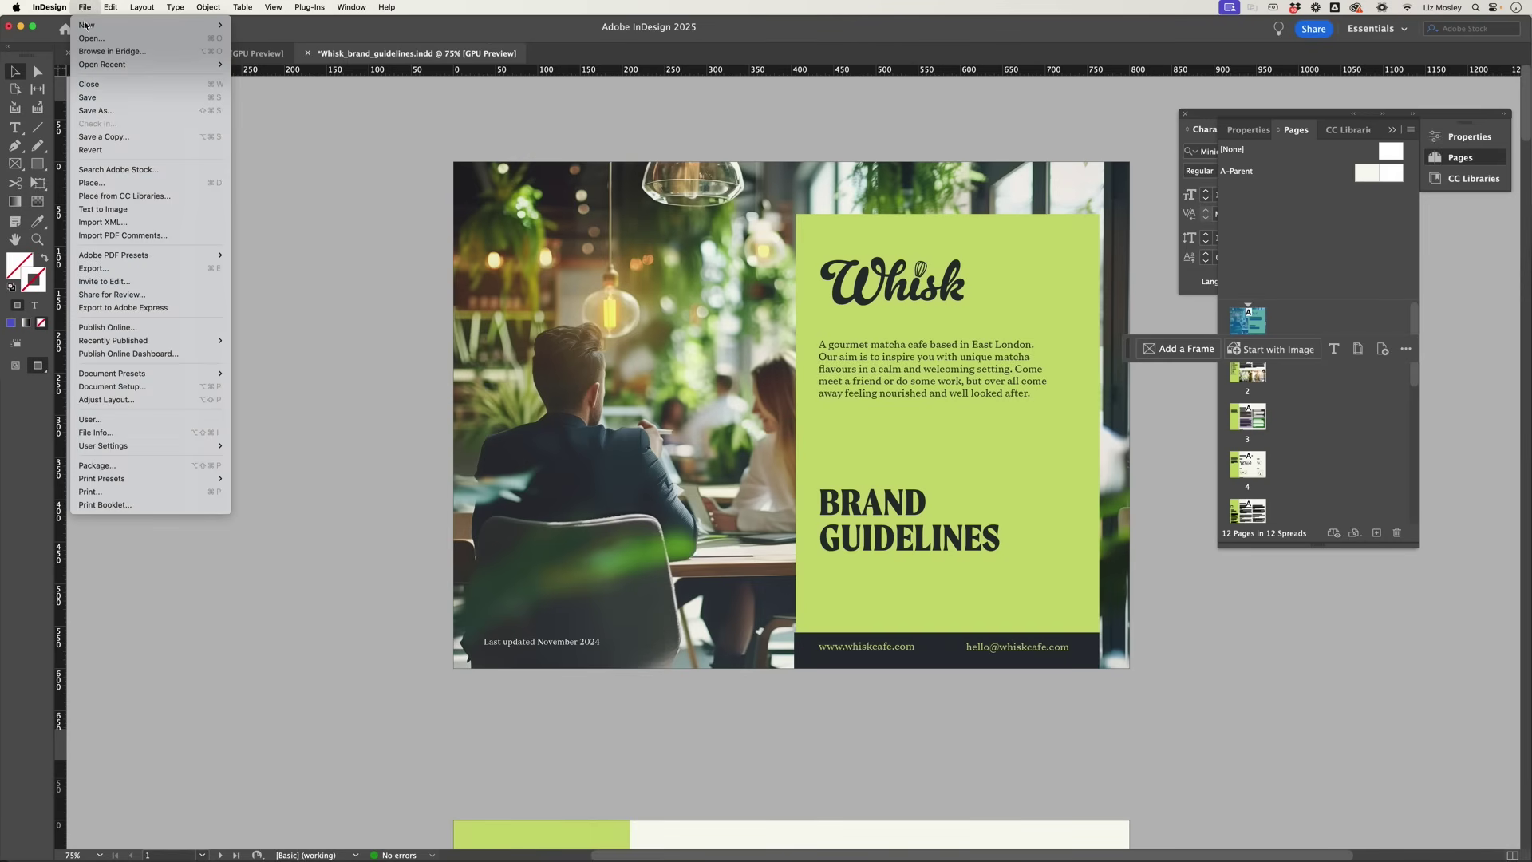
click(109, 329)
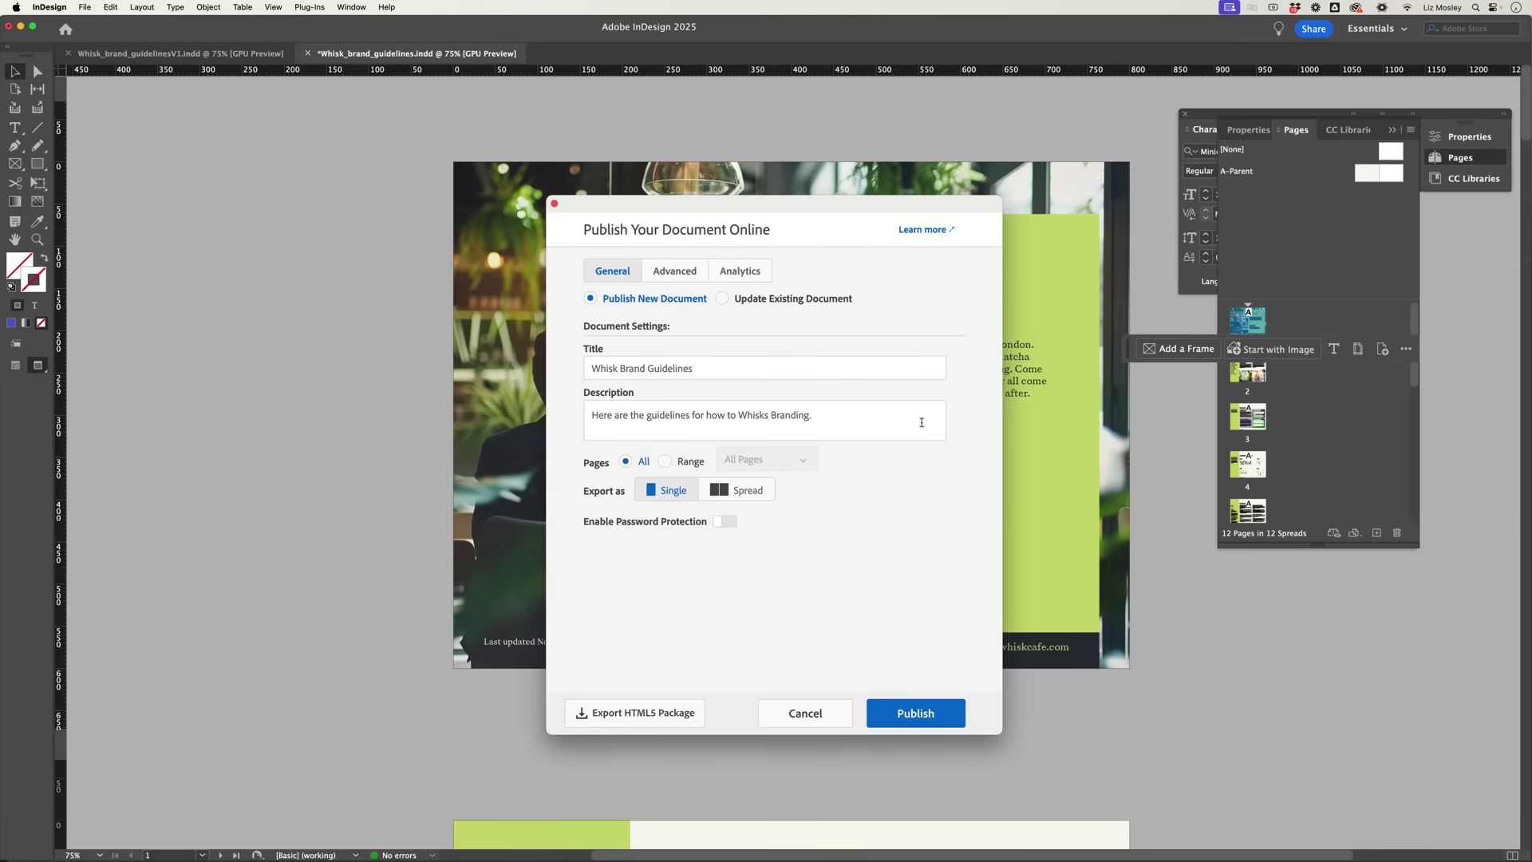
click(724, 522)
click(638, 552)
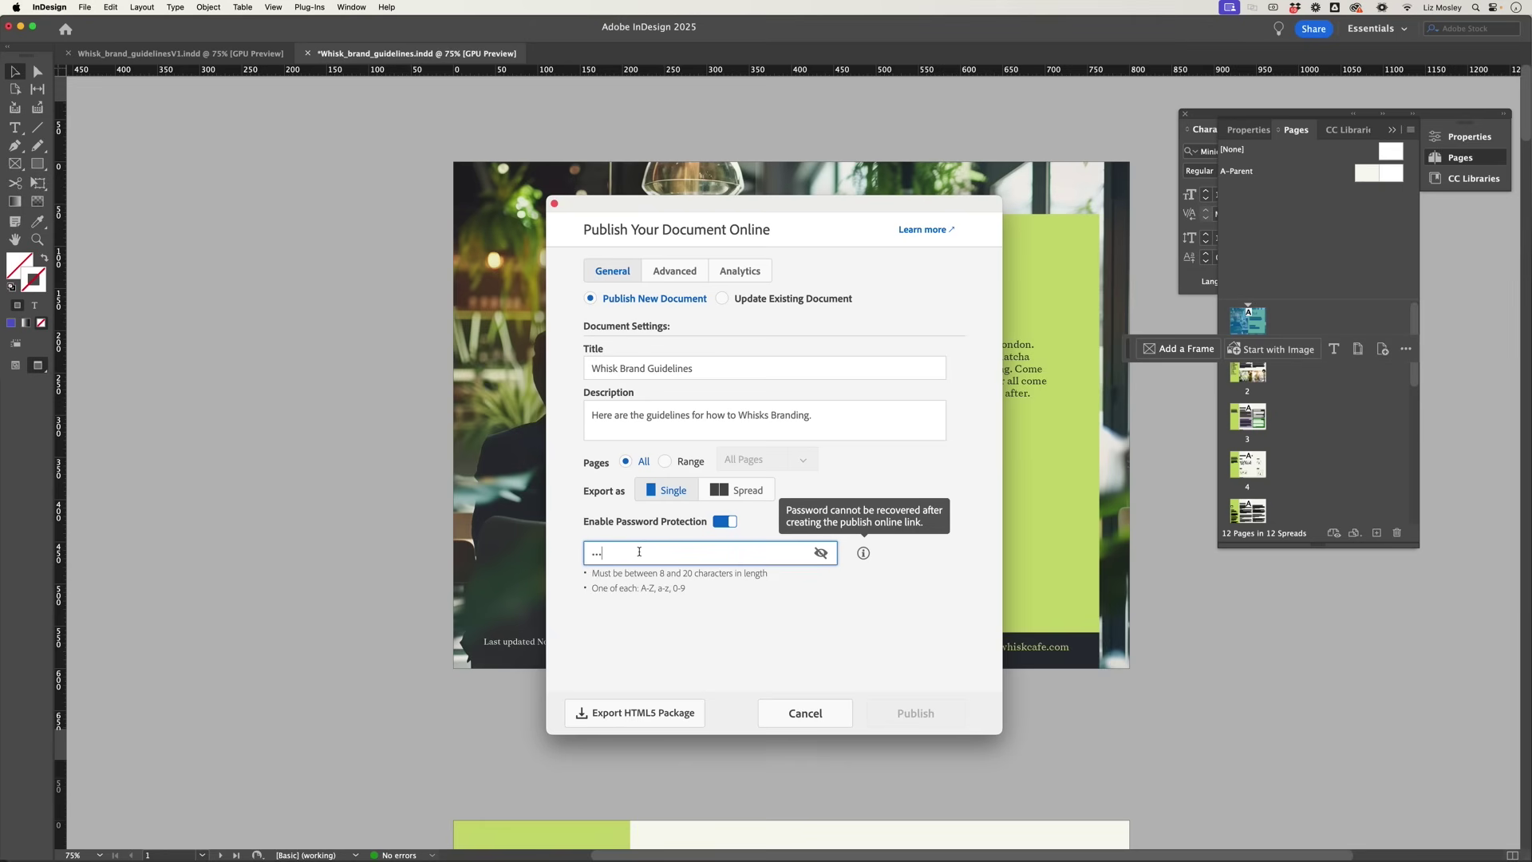
text(Whisk2025)
Step: Allow PDF download in the Advanced settings and publish the document
click(675, 271)
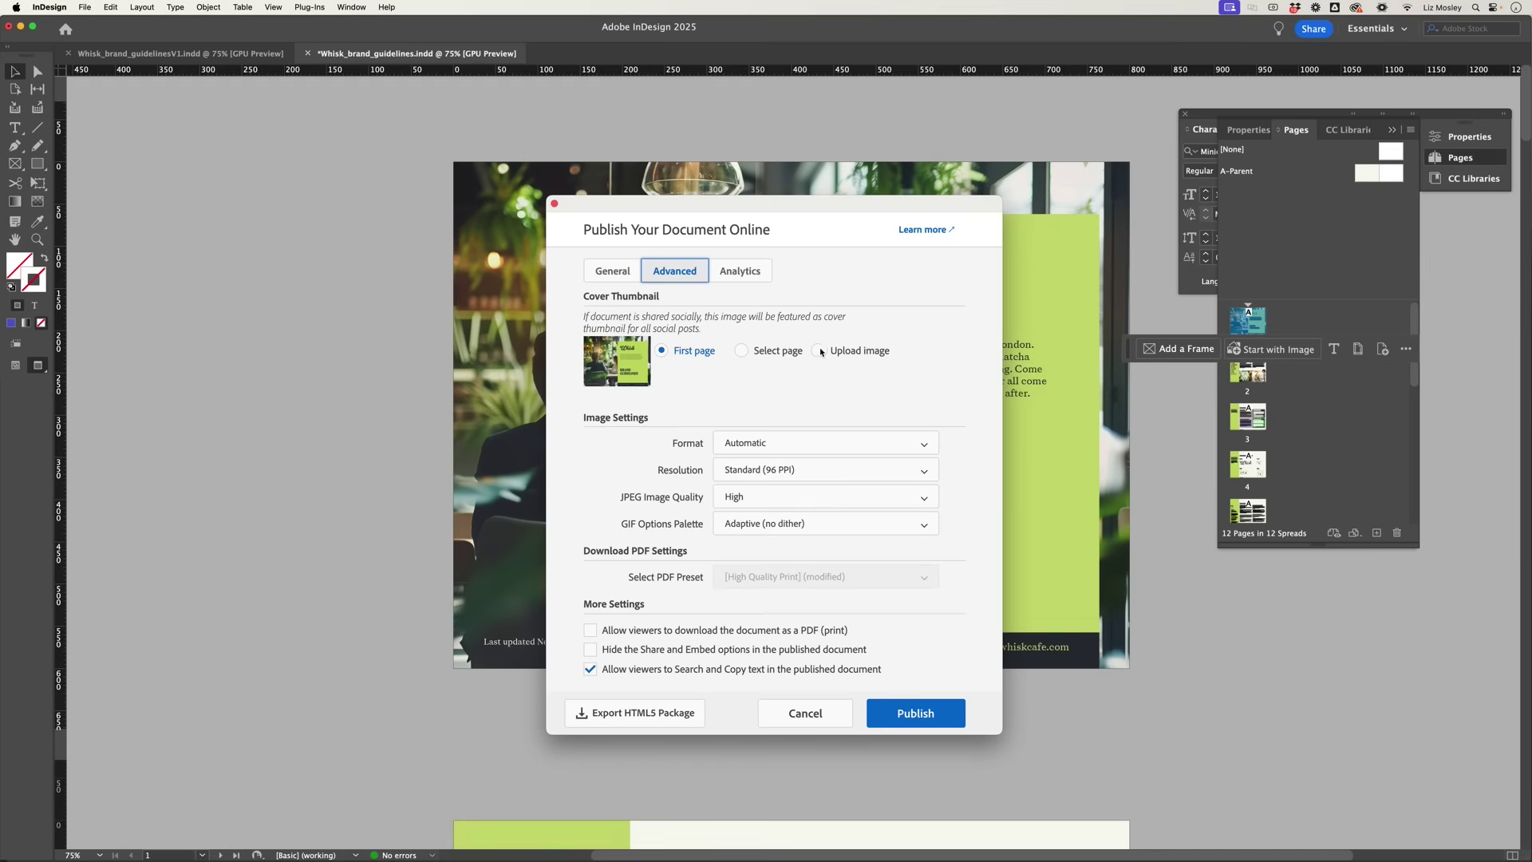
click(591, 631)
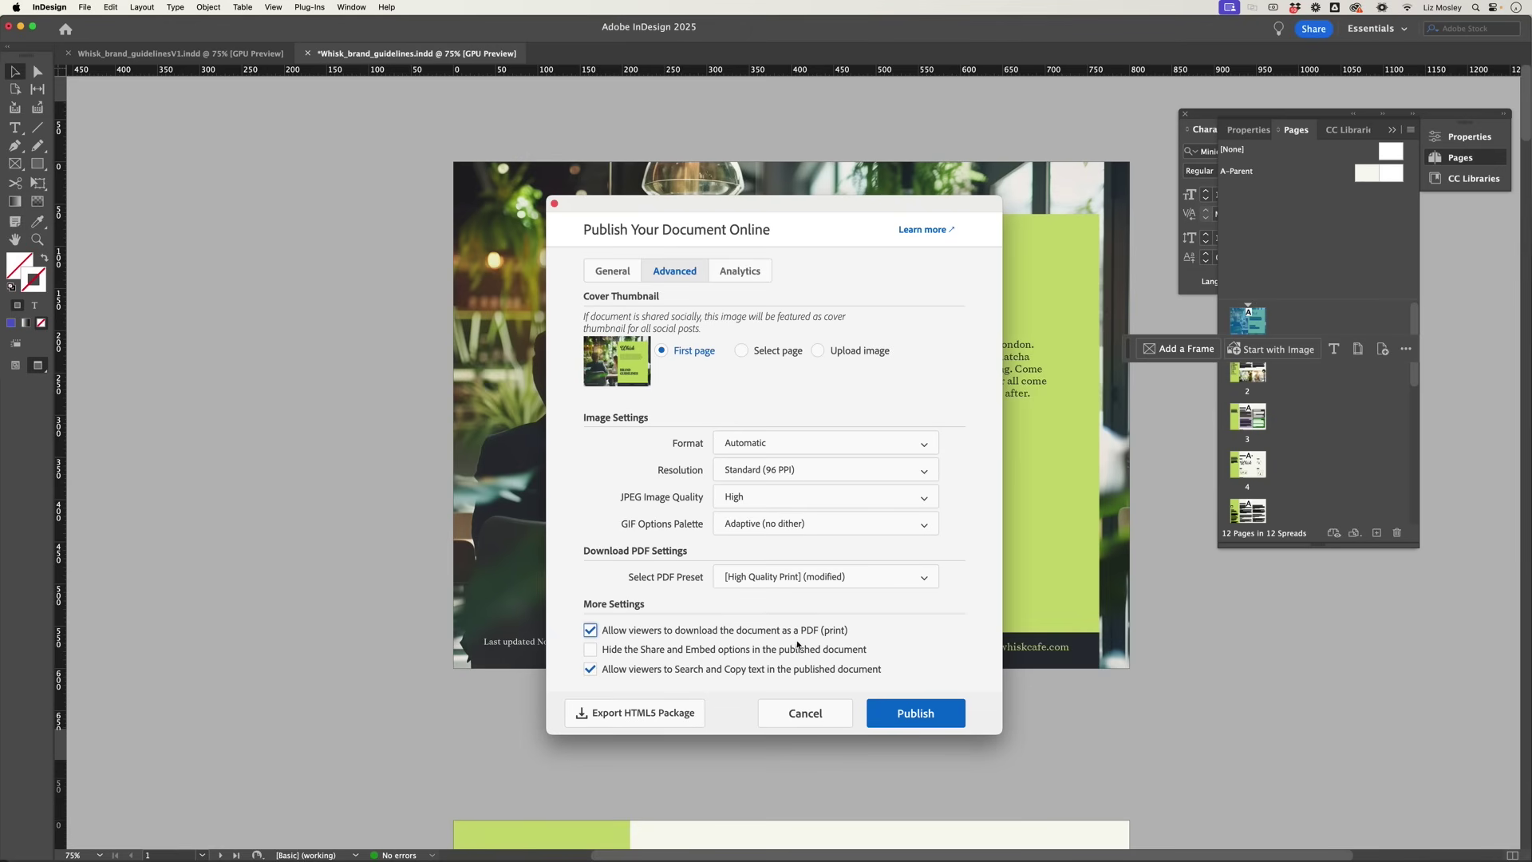
click(616, 271)
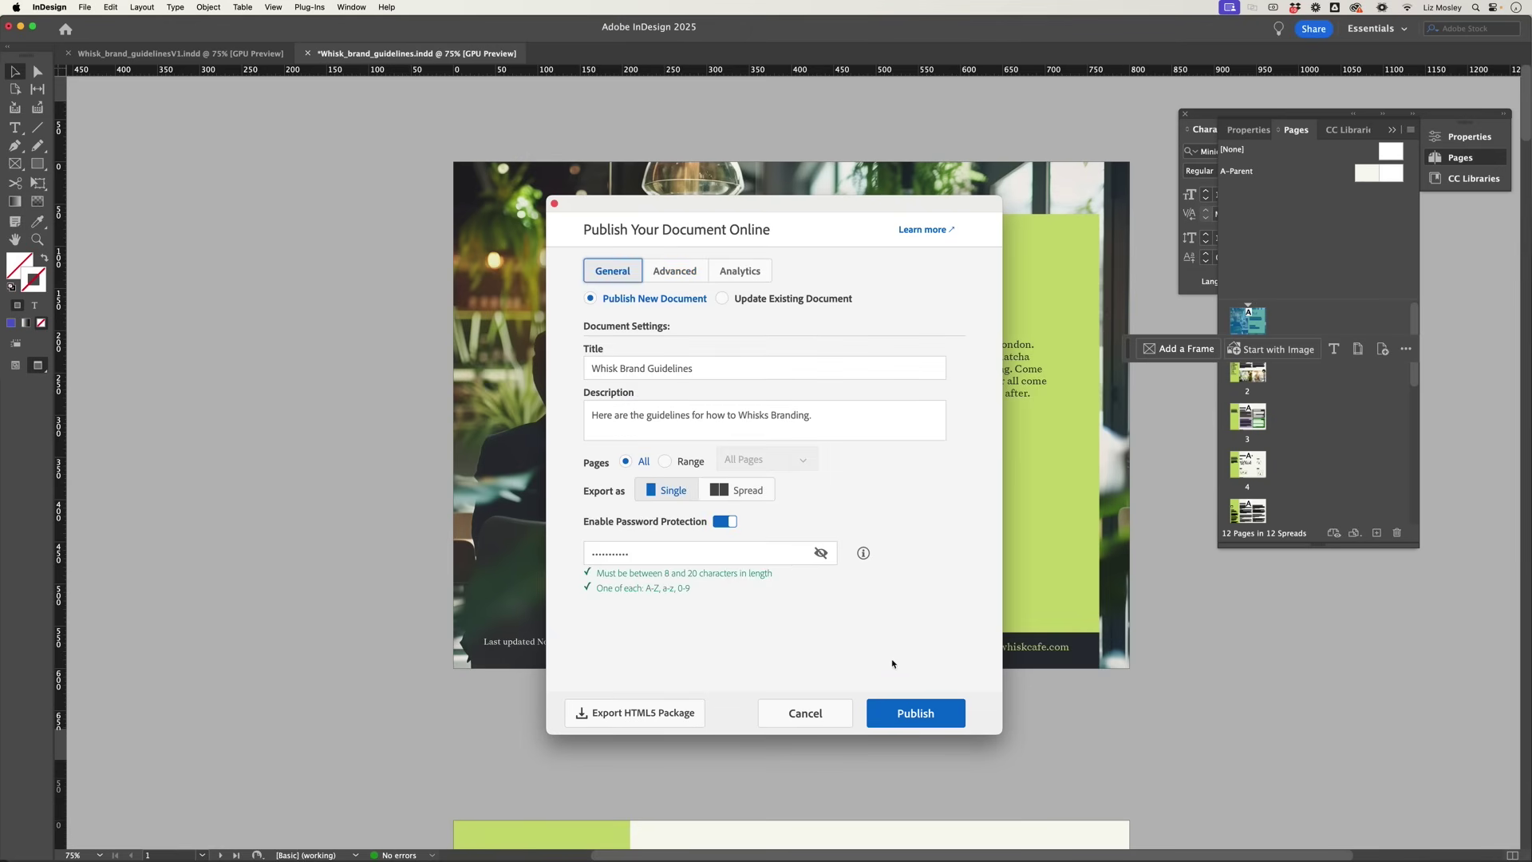
click(924, 714)
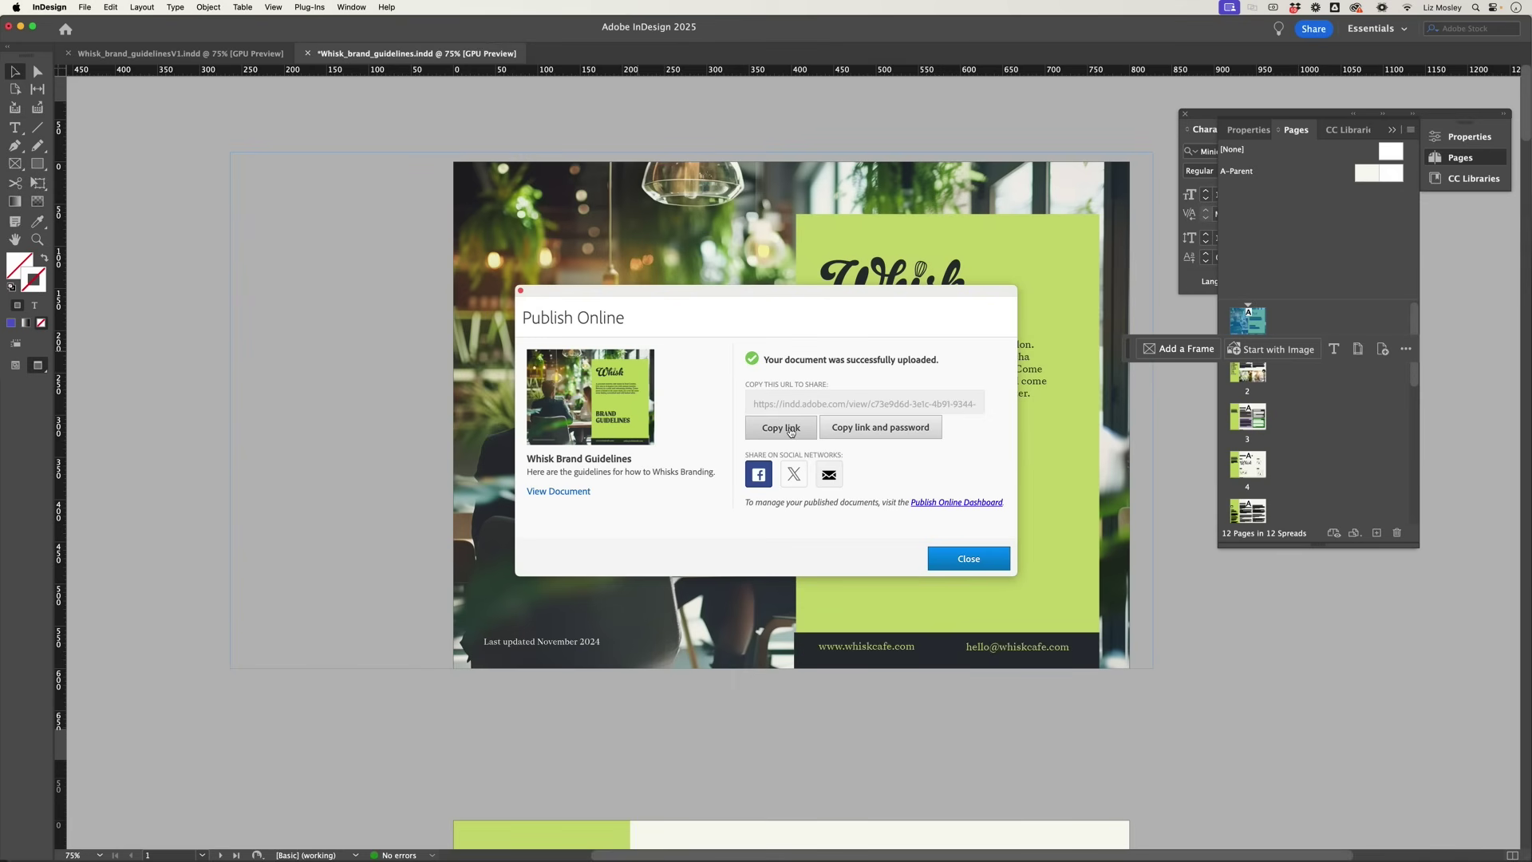
Step: Copy the published link, open it in a new Chrome tab, and submit the password
click(791, 429)
click(162, 842)
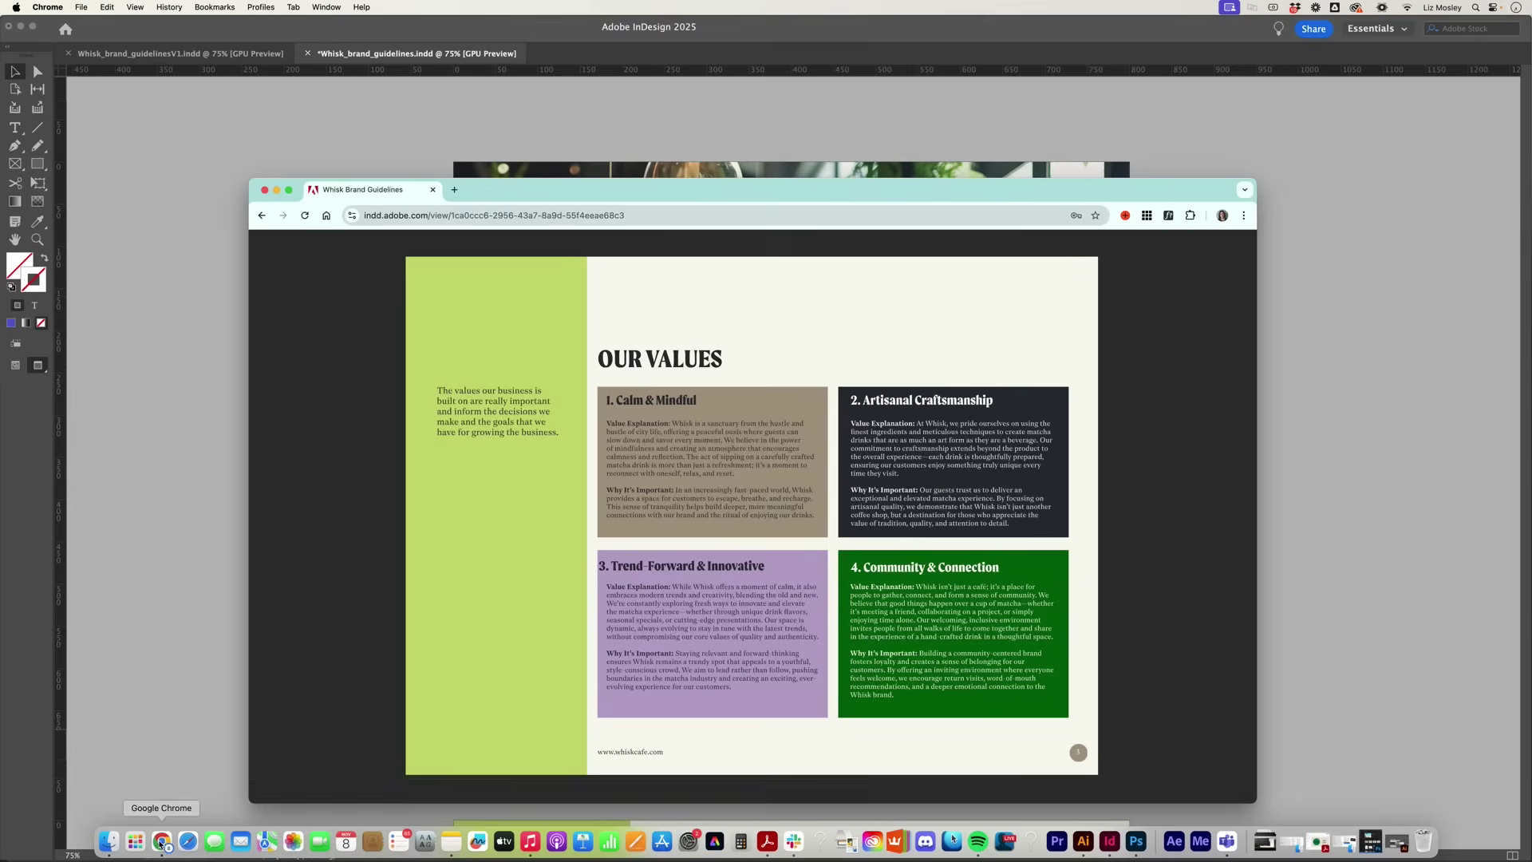
key(super+t)
key(super+v)
key(Return)
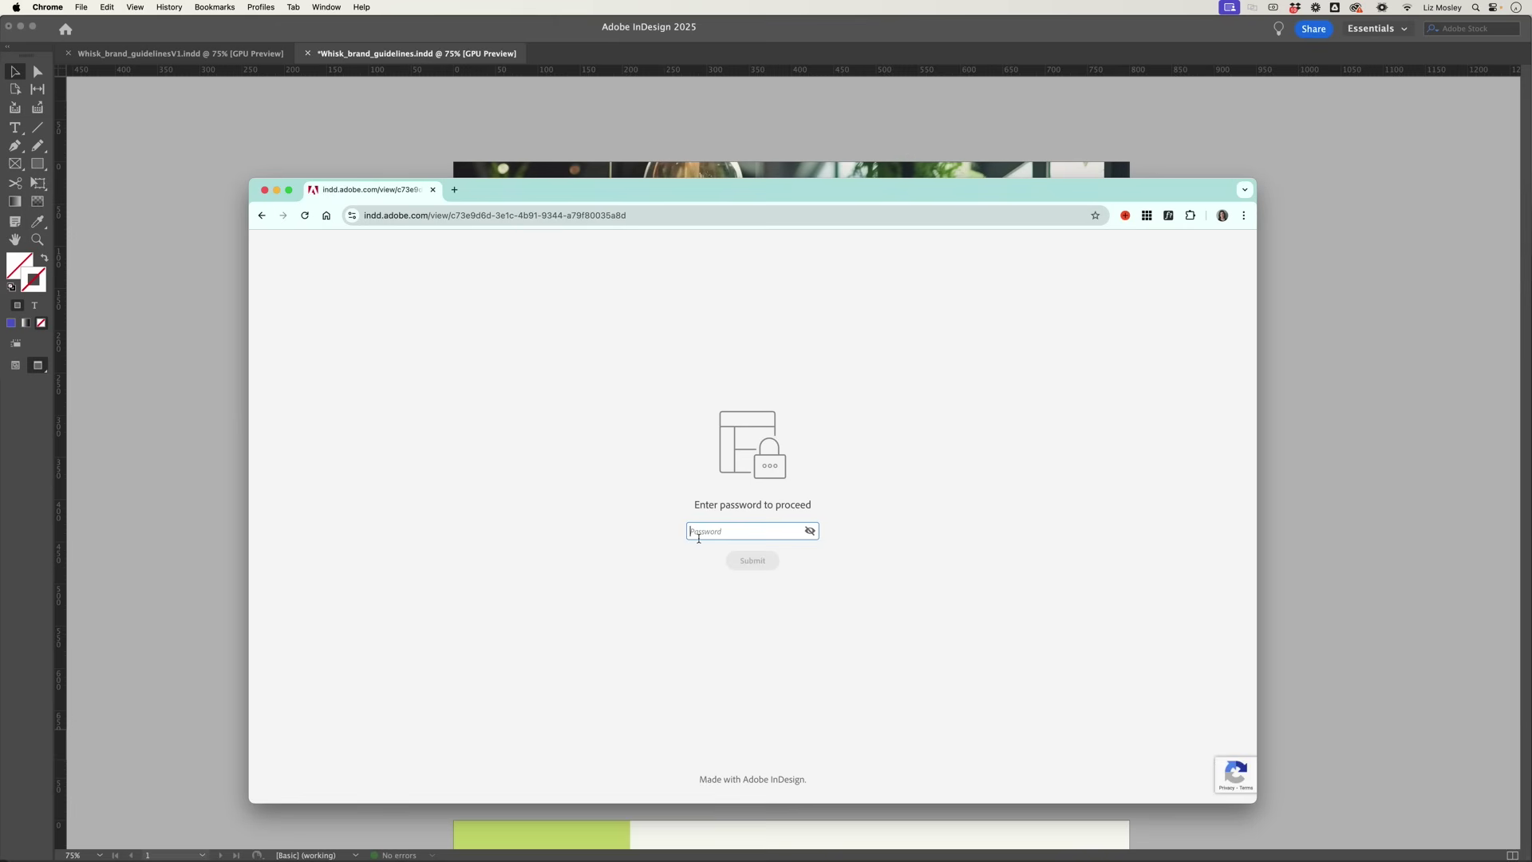
text(•••)
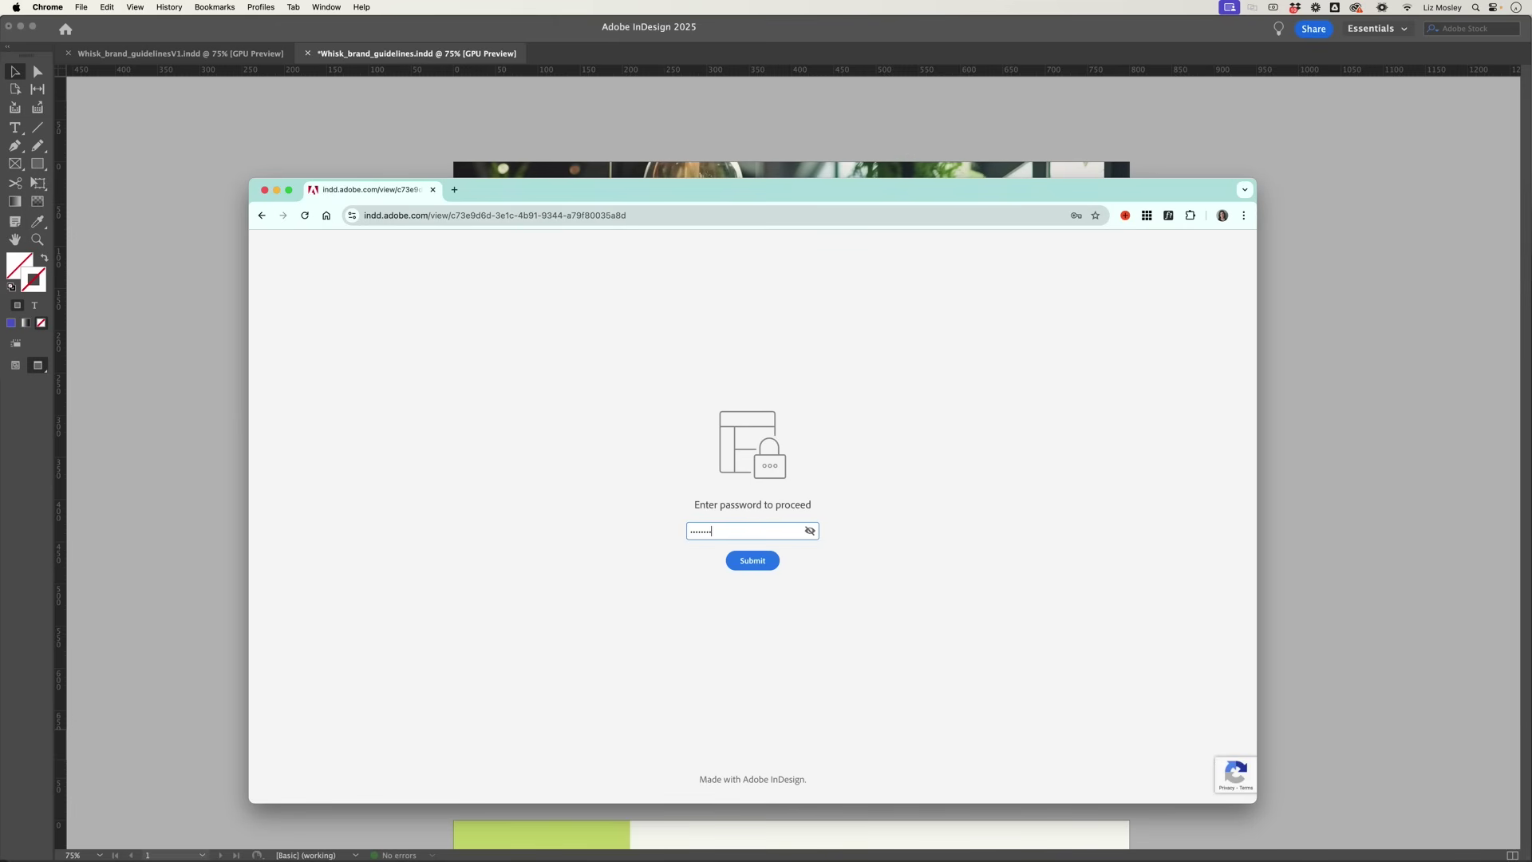
text(•••••••)
key(Return)
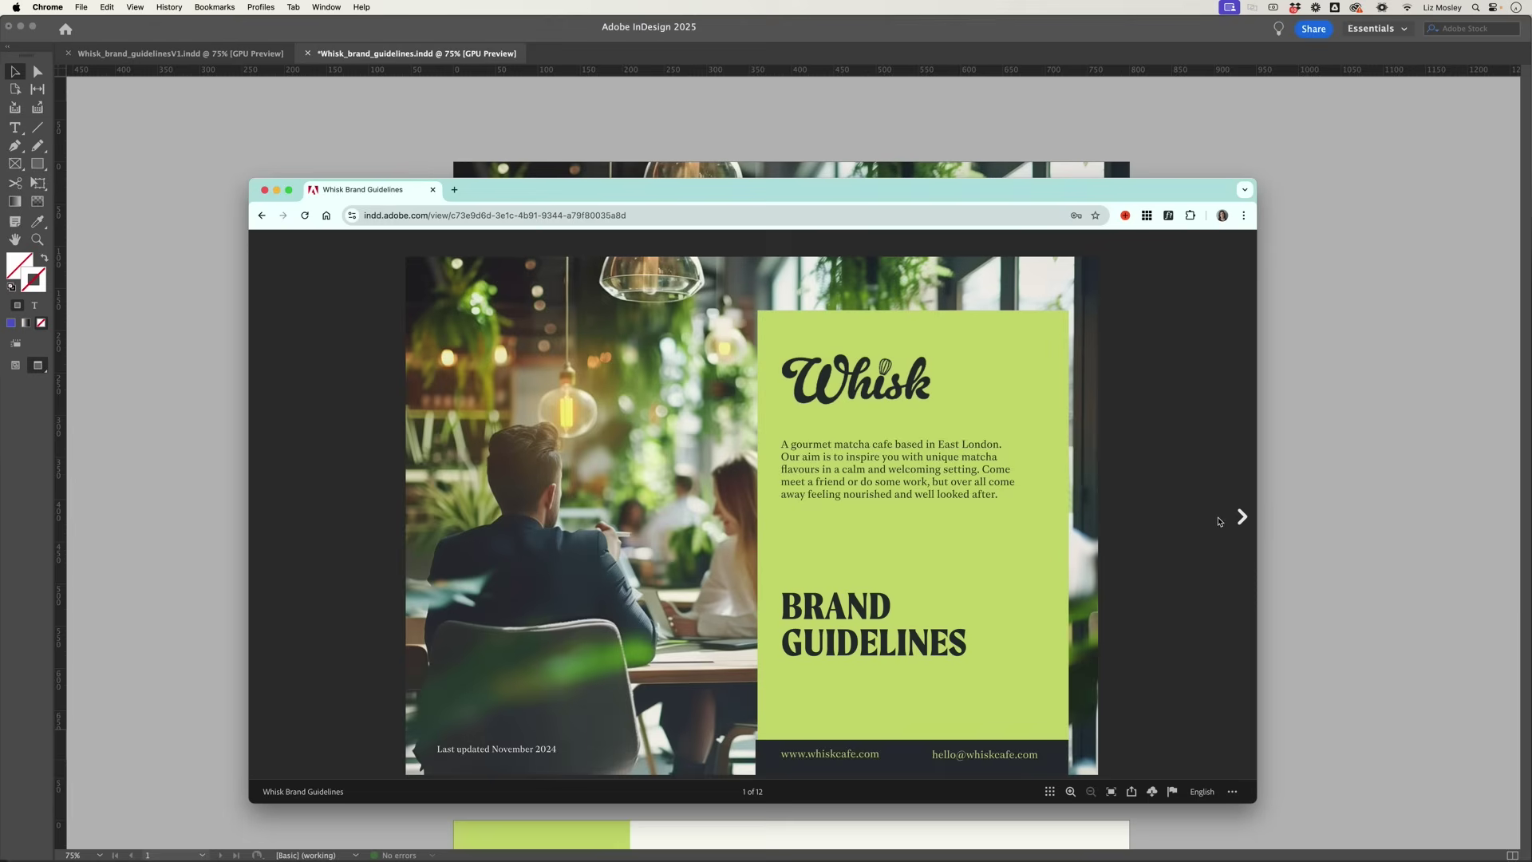
Step: Advance two pages to page 3, Our Values
click(1243, 517)
click(1243, 516)
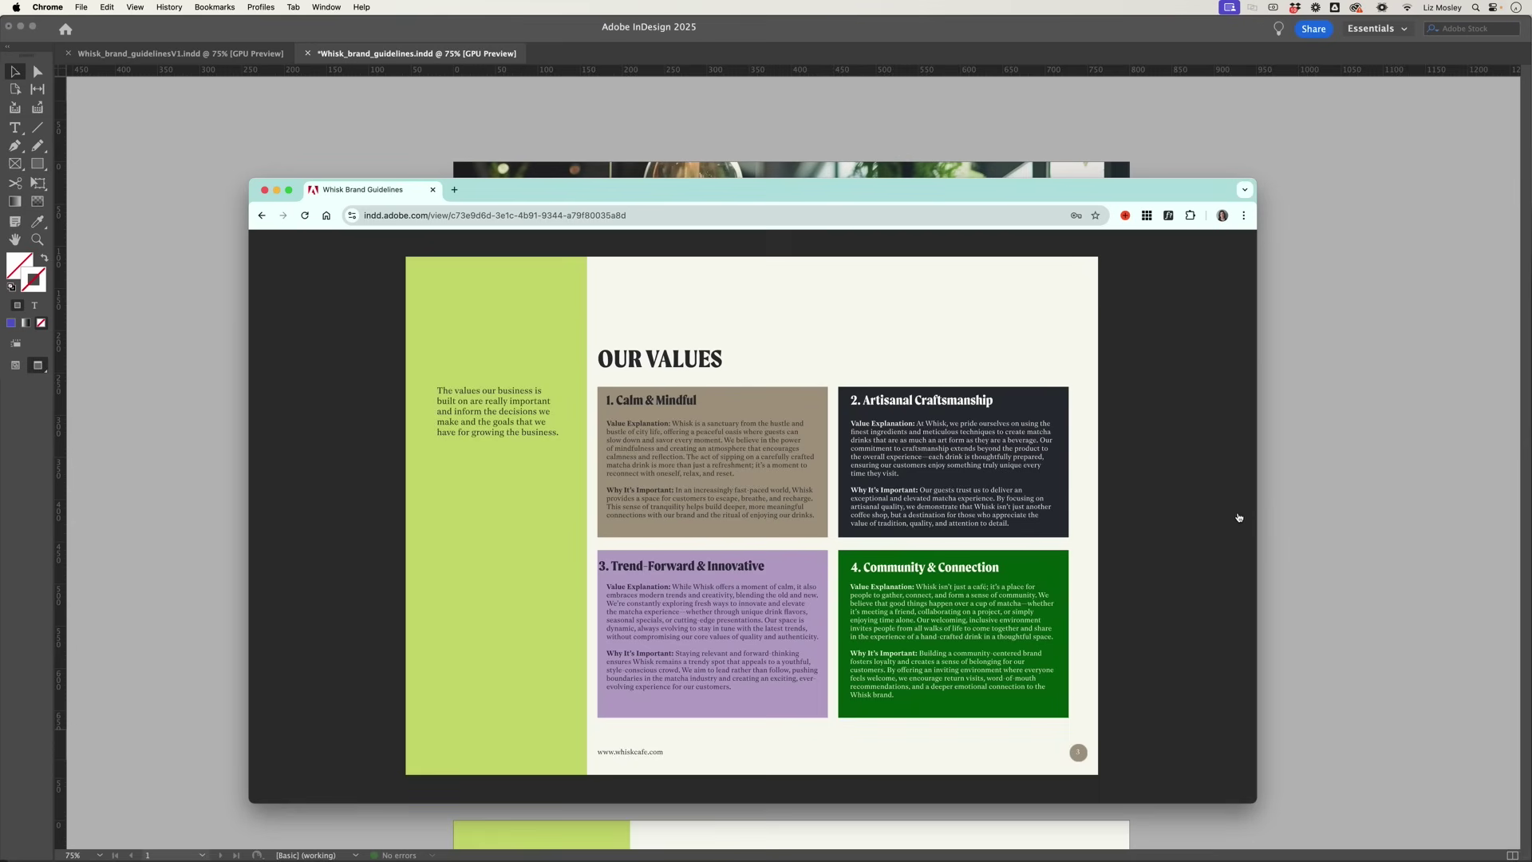
mouse_move(1238, 516)
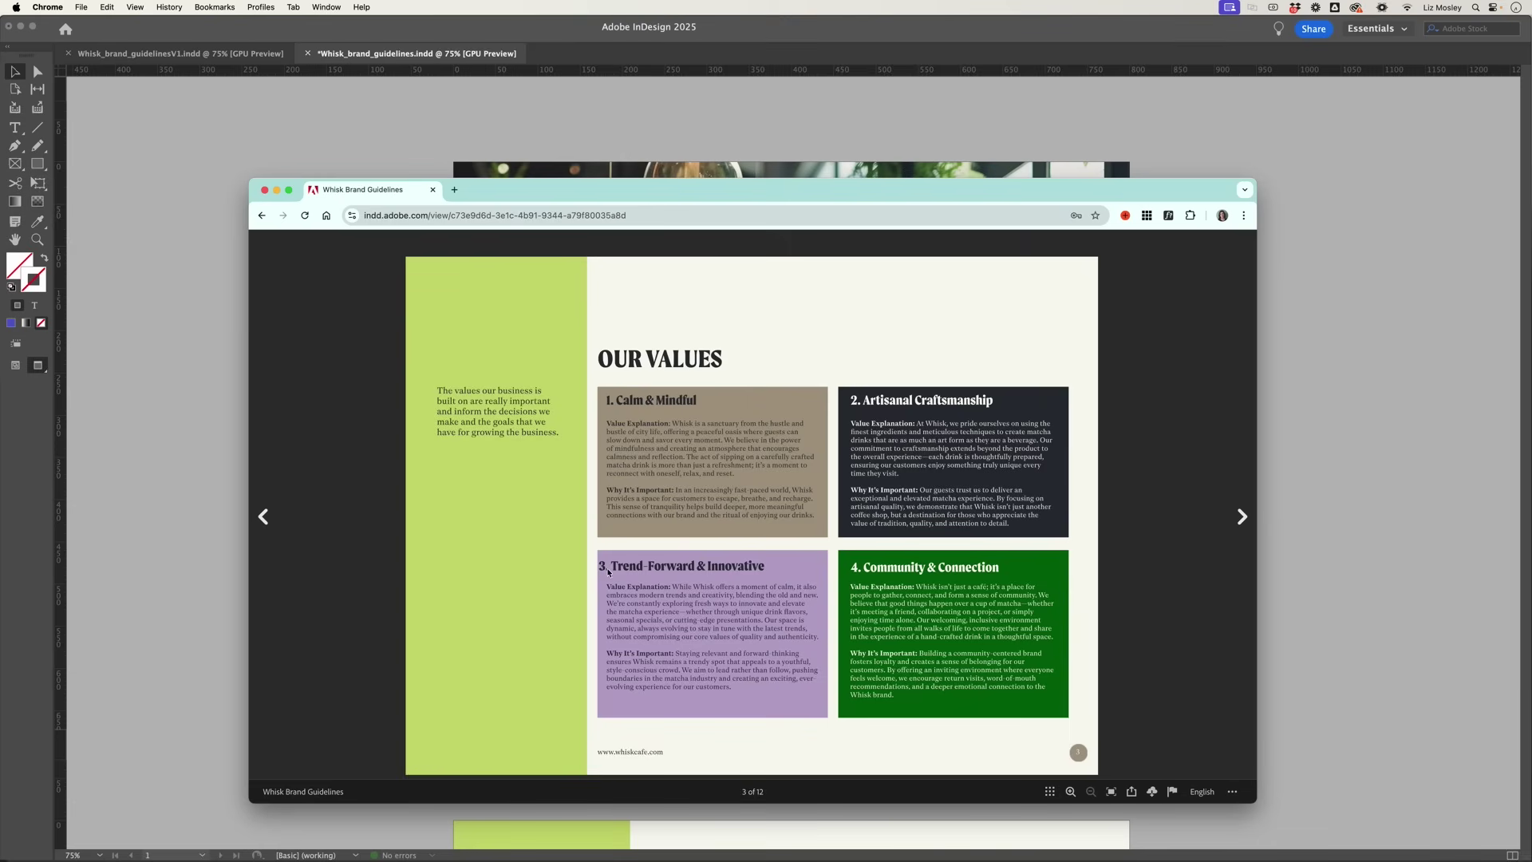
Step: Return to InDesign and dismiss the successful-upload confirmation
key(super+Tab)
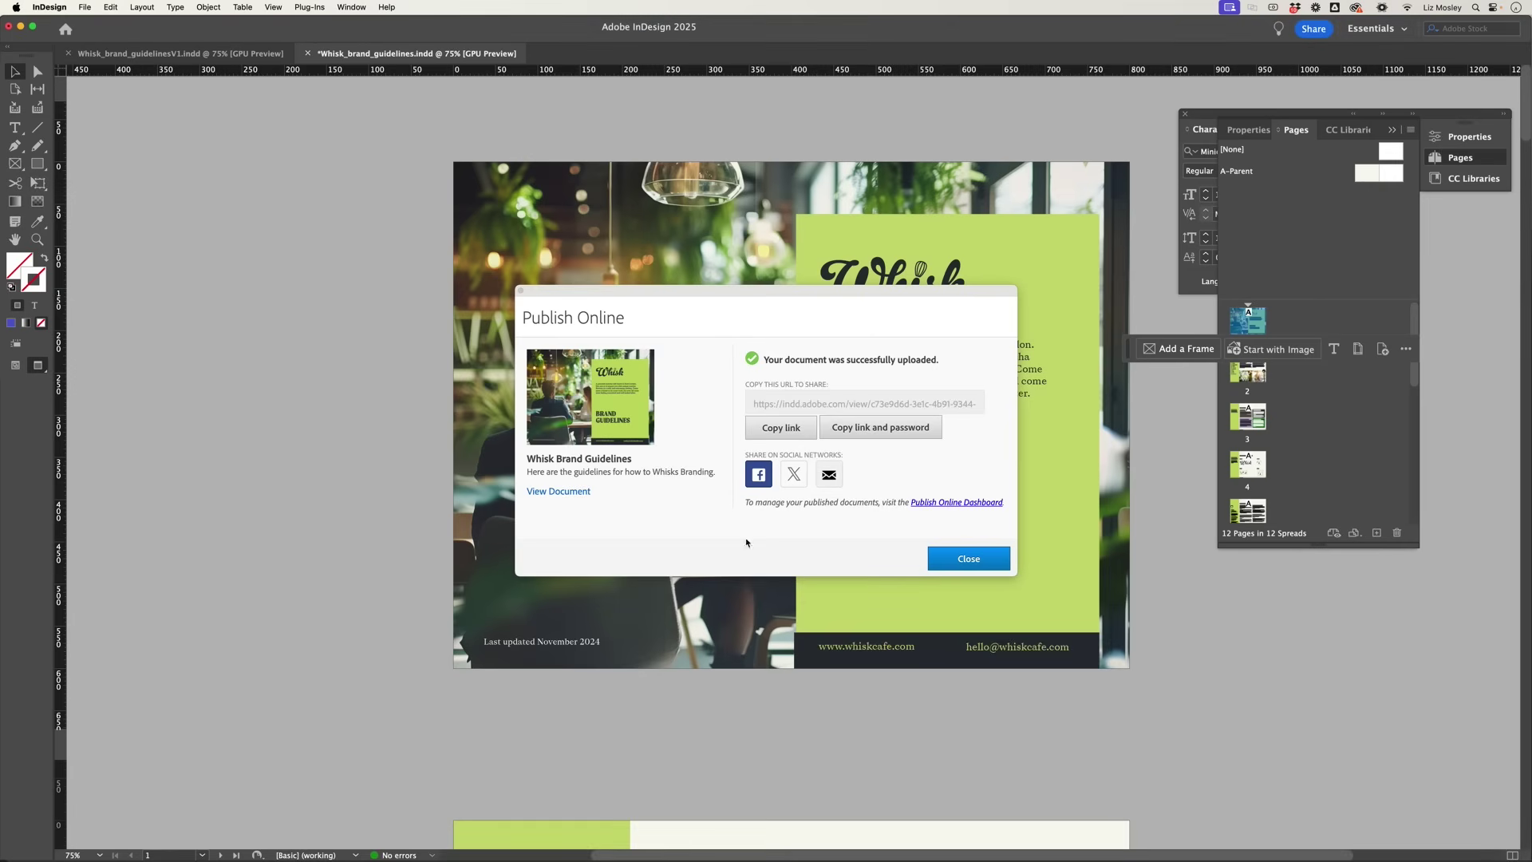
click(955, 562)
scroll(790, 479, down, 15)
drag(686, 382, 687, 432)
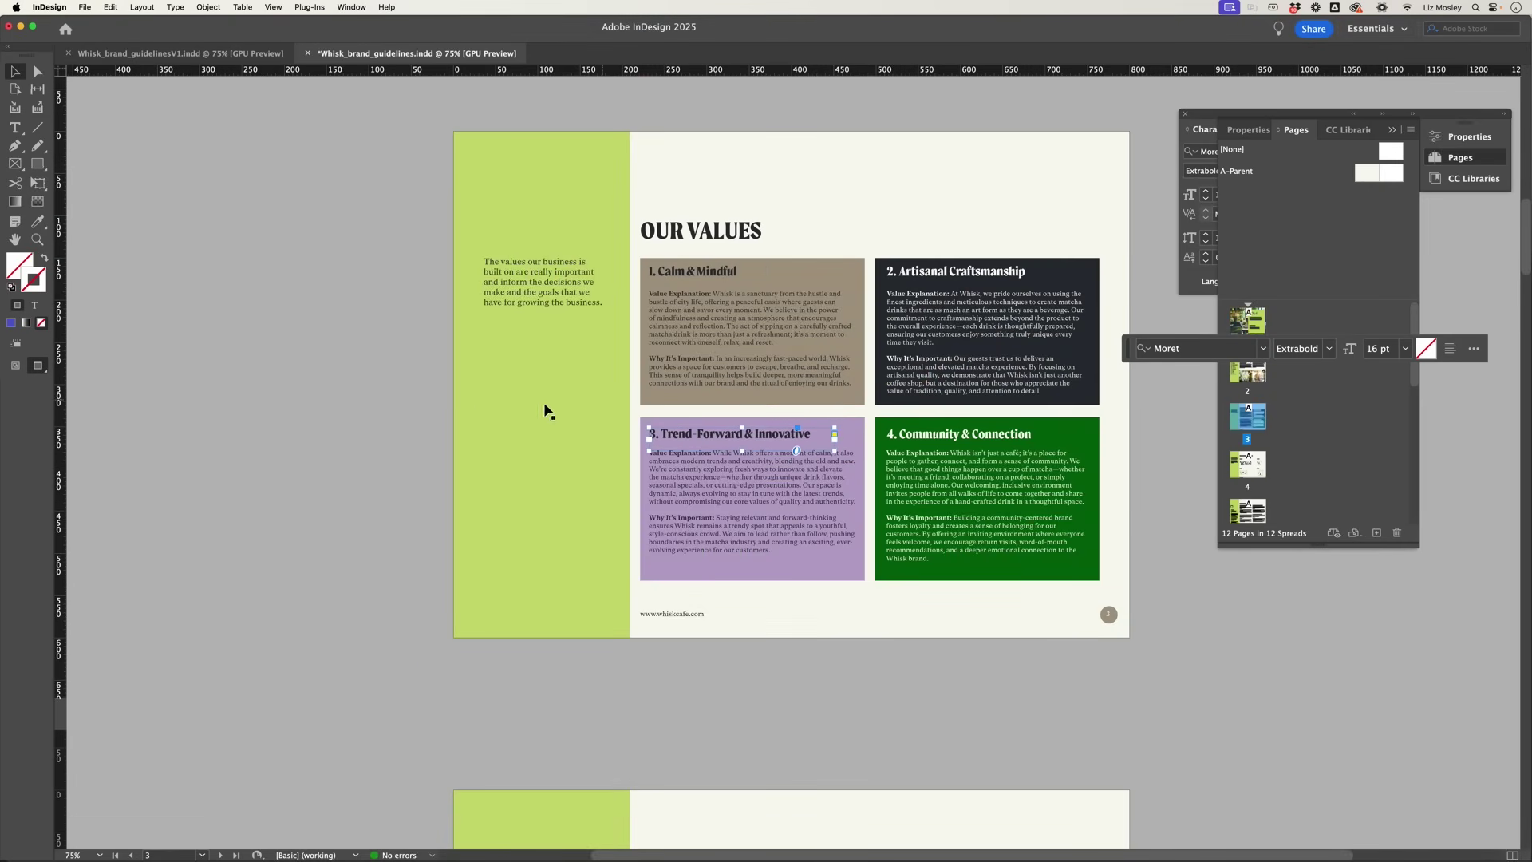
click(431, 412)
Step: Republish via Publish Online using Update Existing Document and confirm replacing the link's content
click(84, 8)
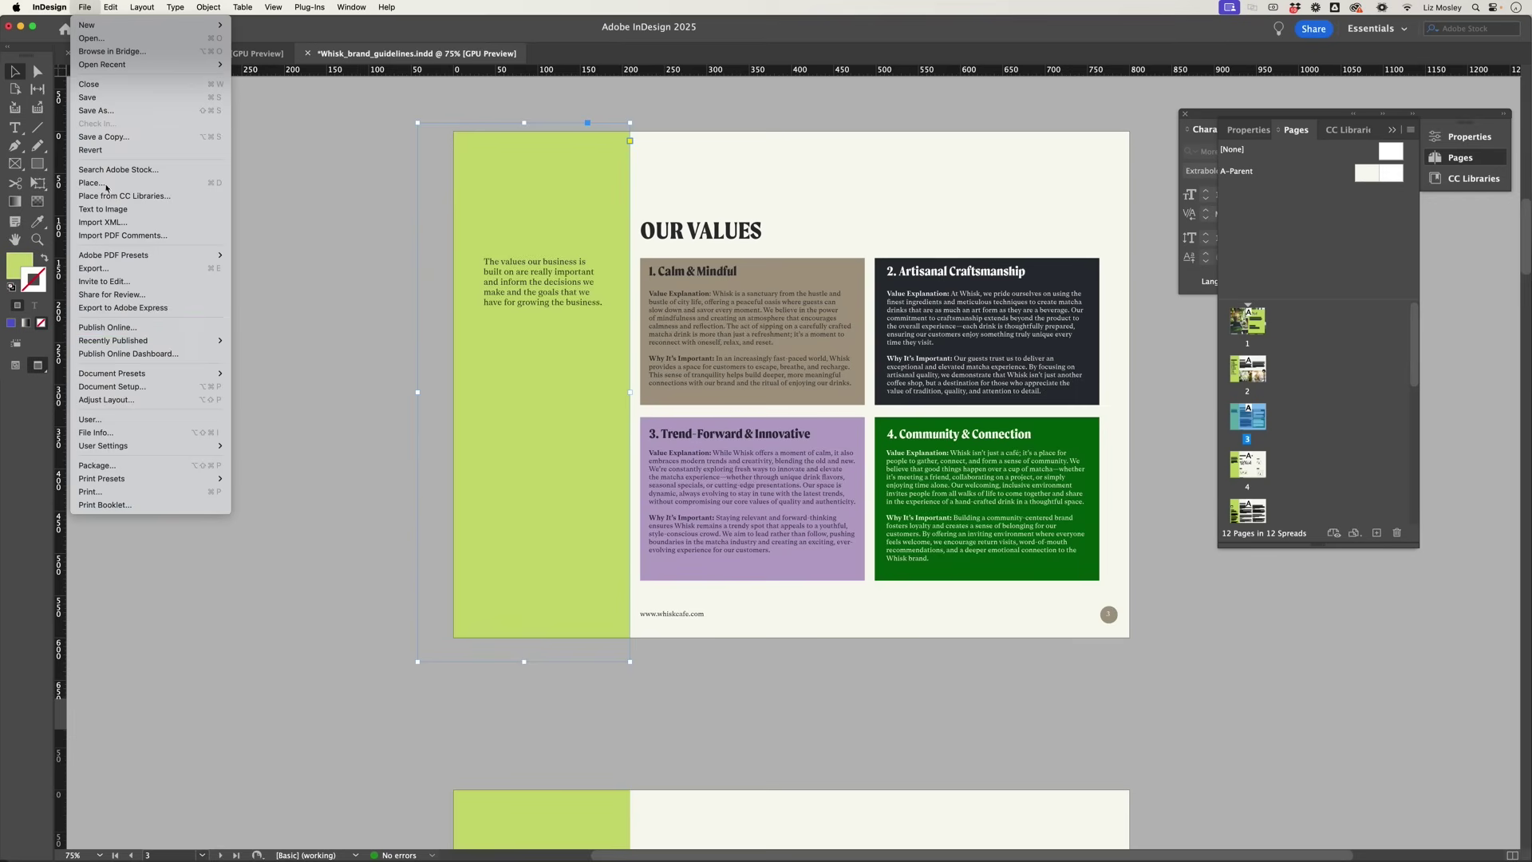
click(133, 329)
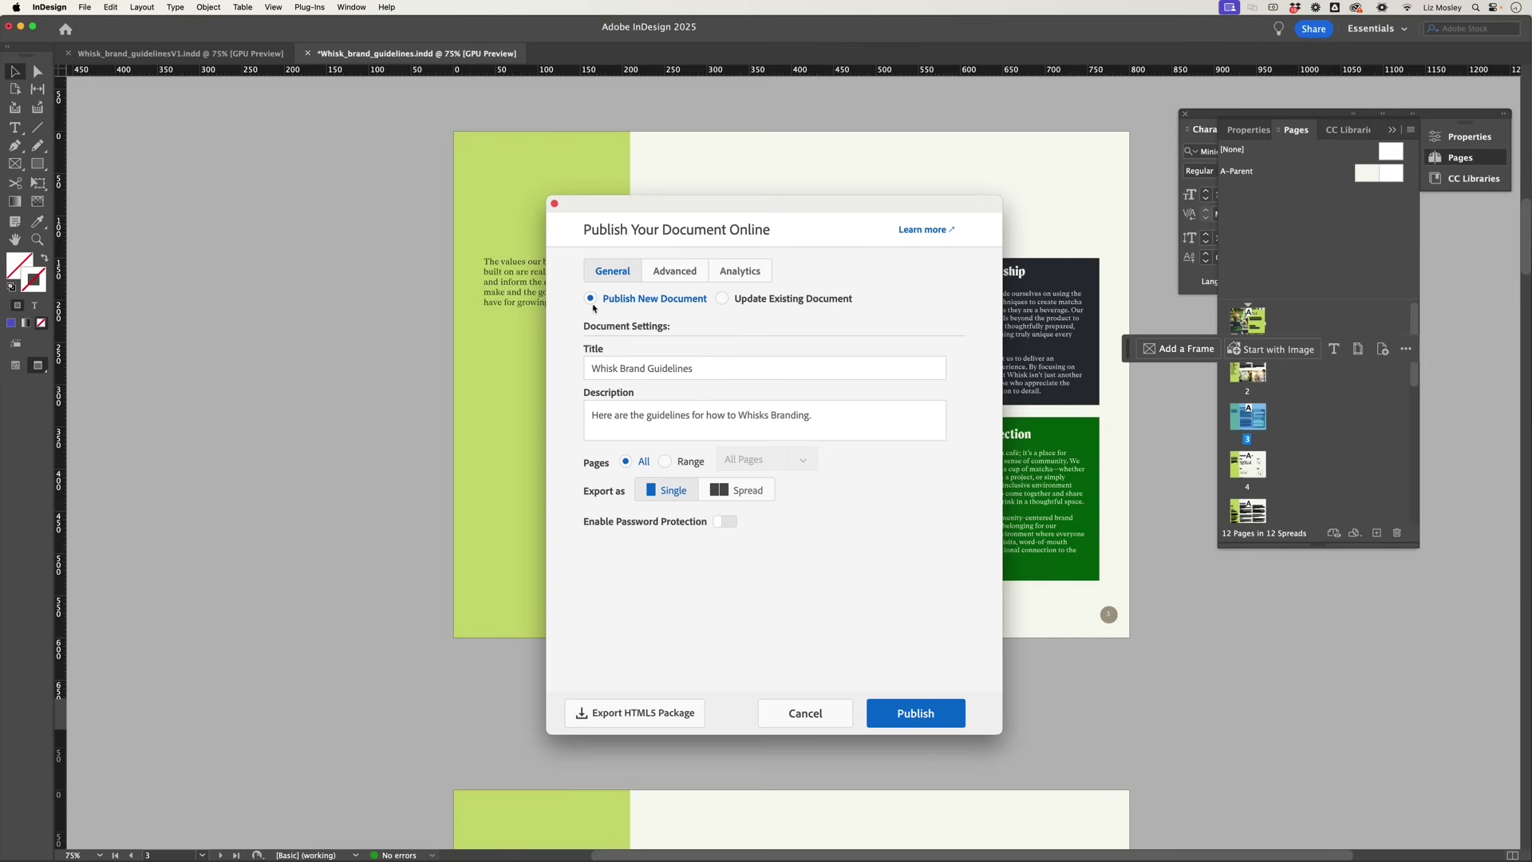
click(723, 300)
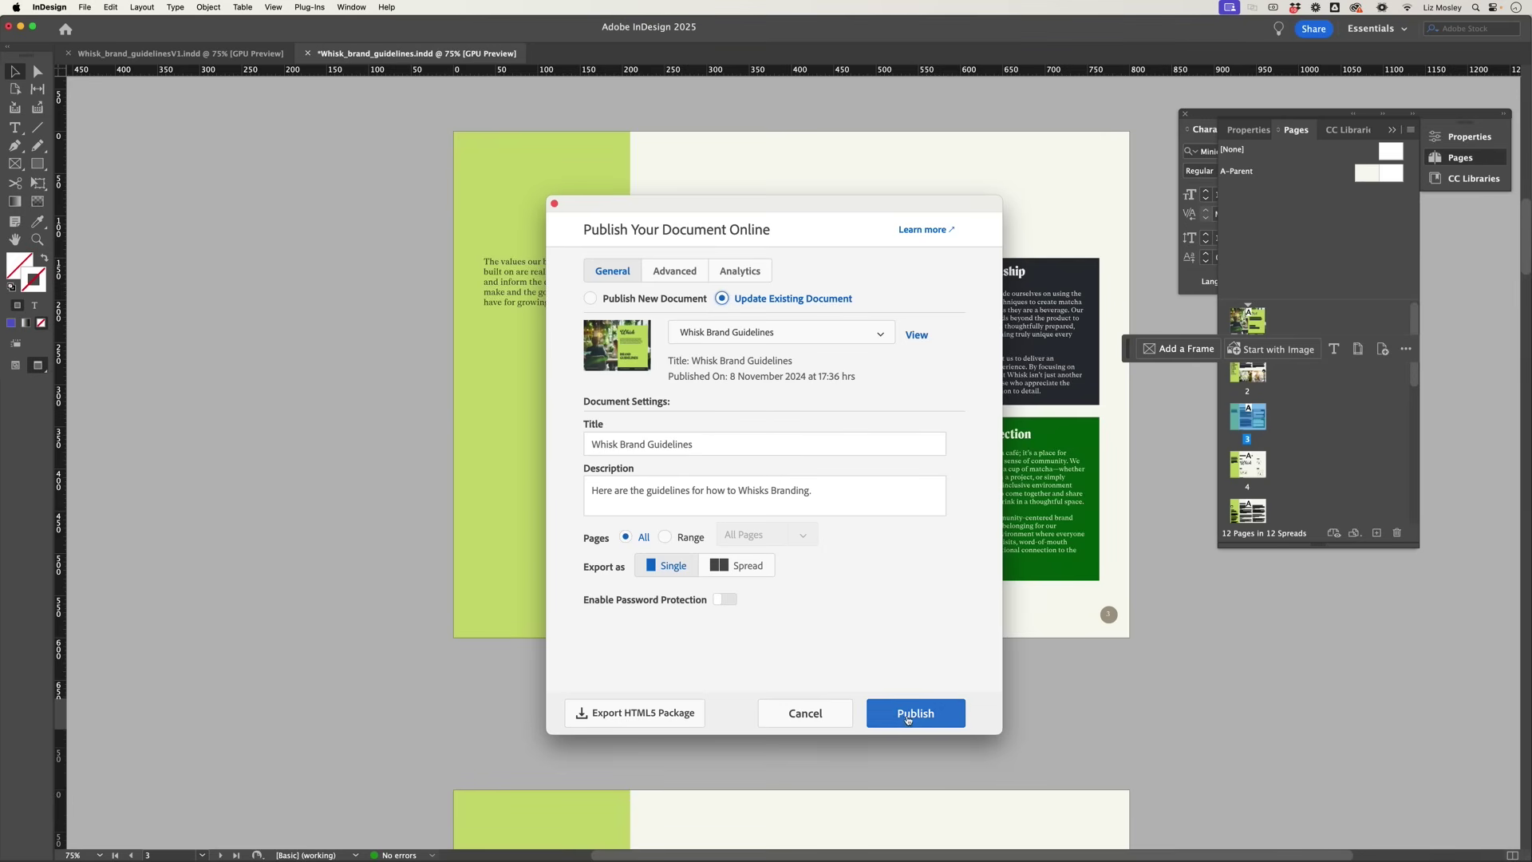
click(909, 719)
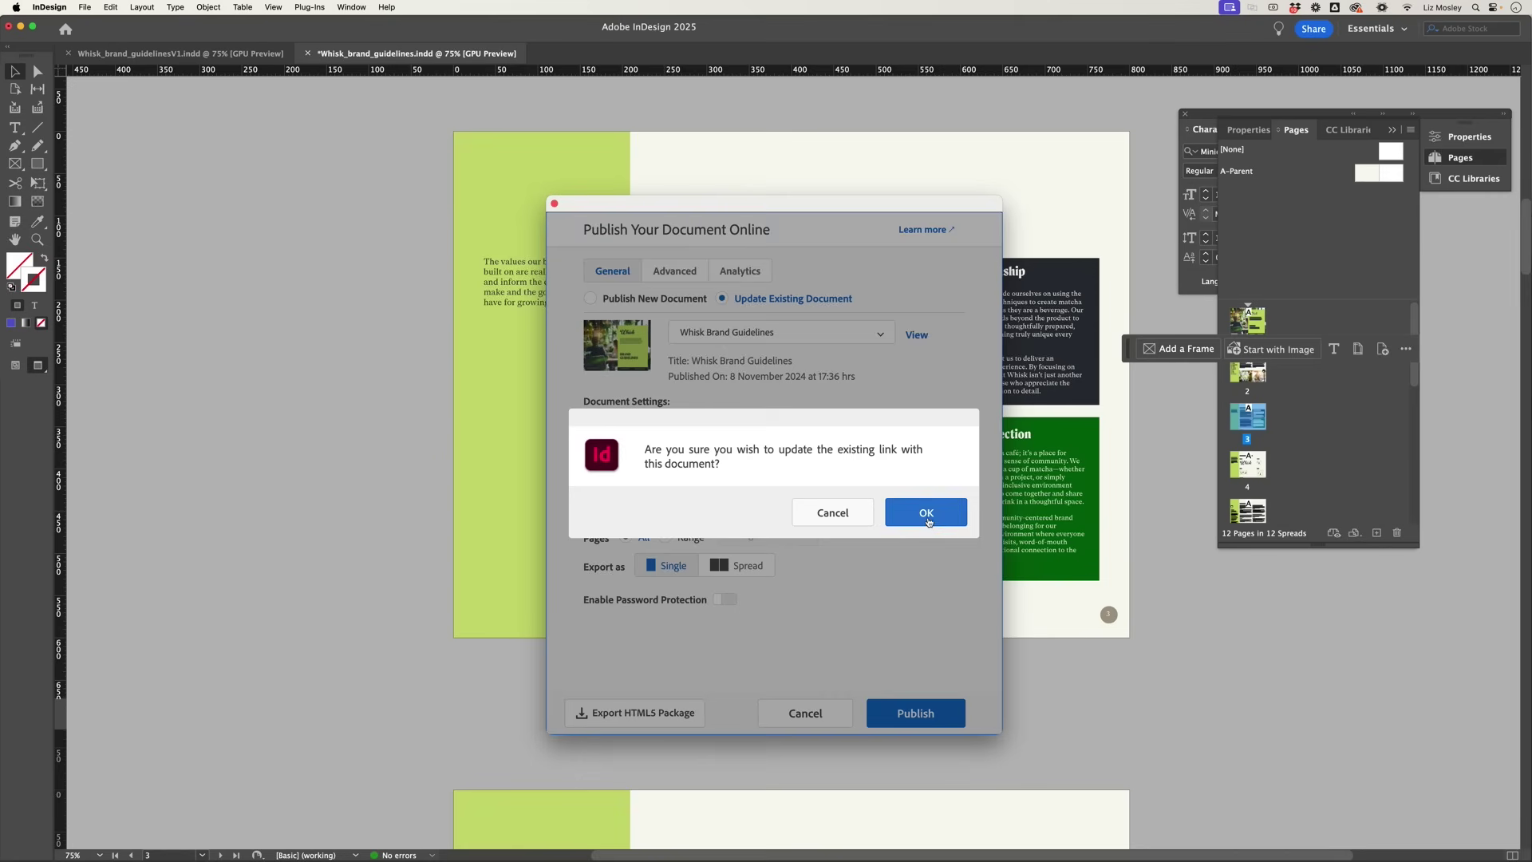
click(928, 519)
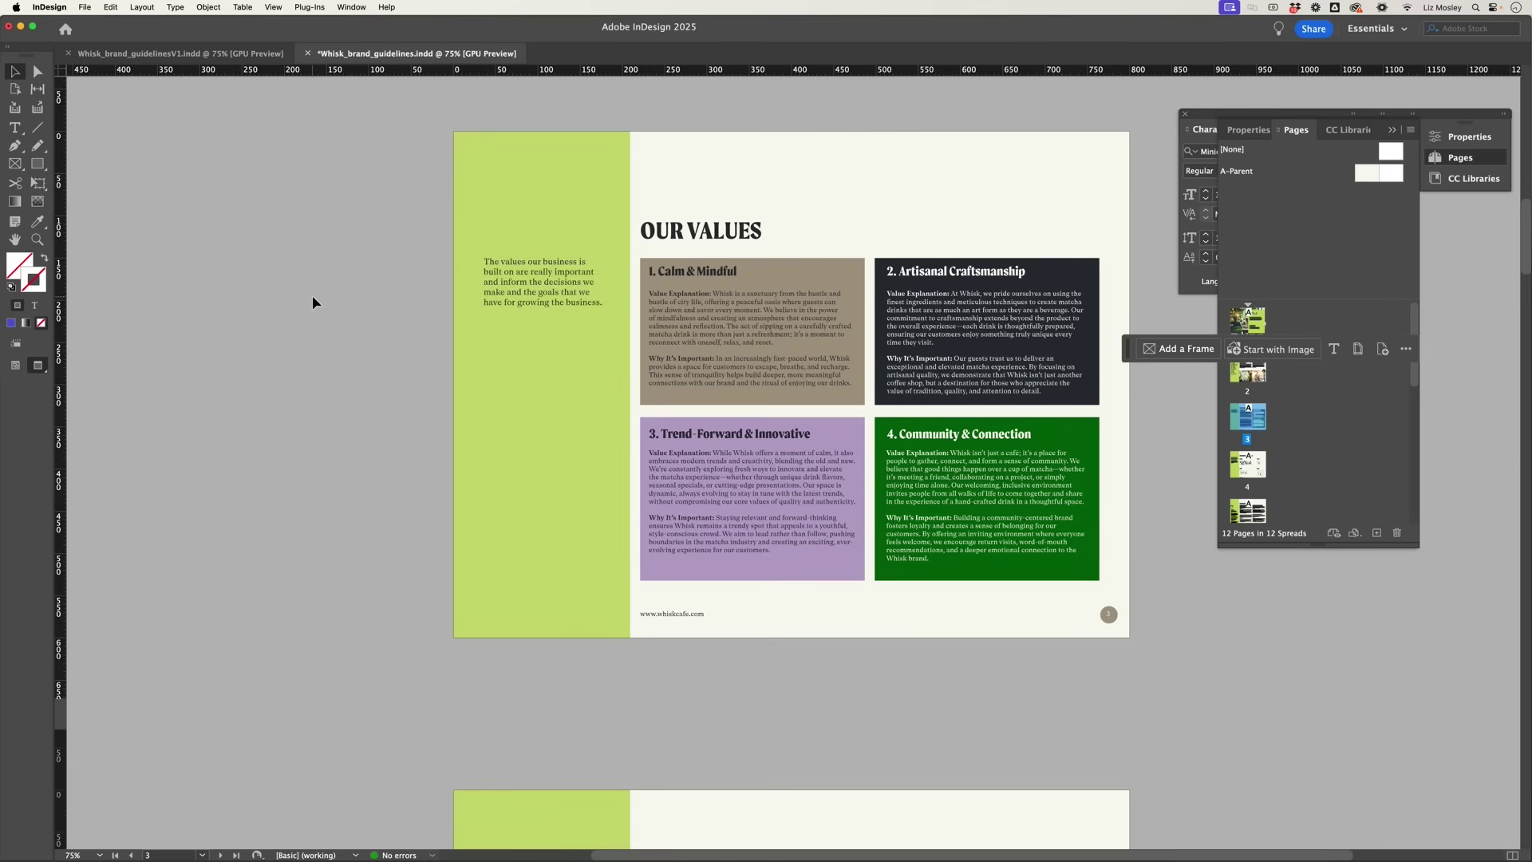
Step: Export the guidelines with File > Export to Adobe Express and confirm with Continue
click(84, 7)
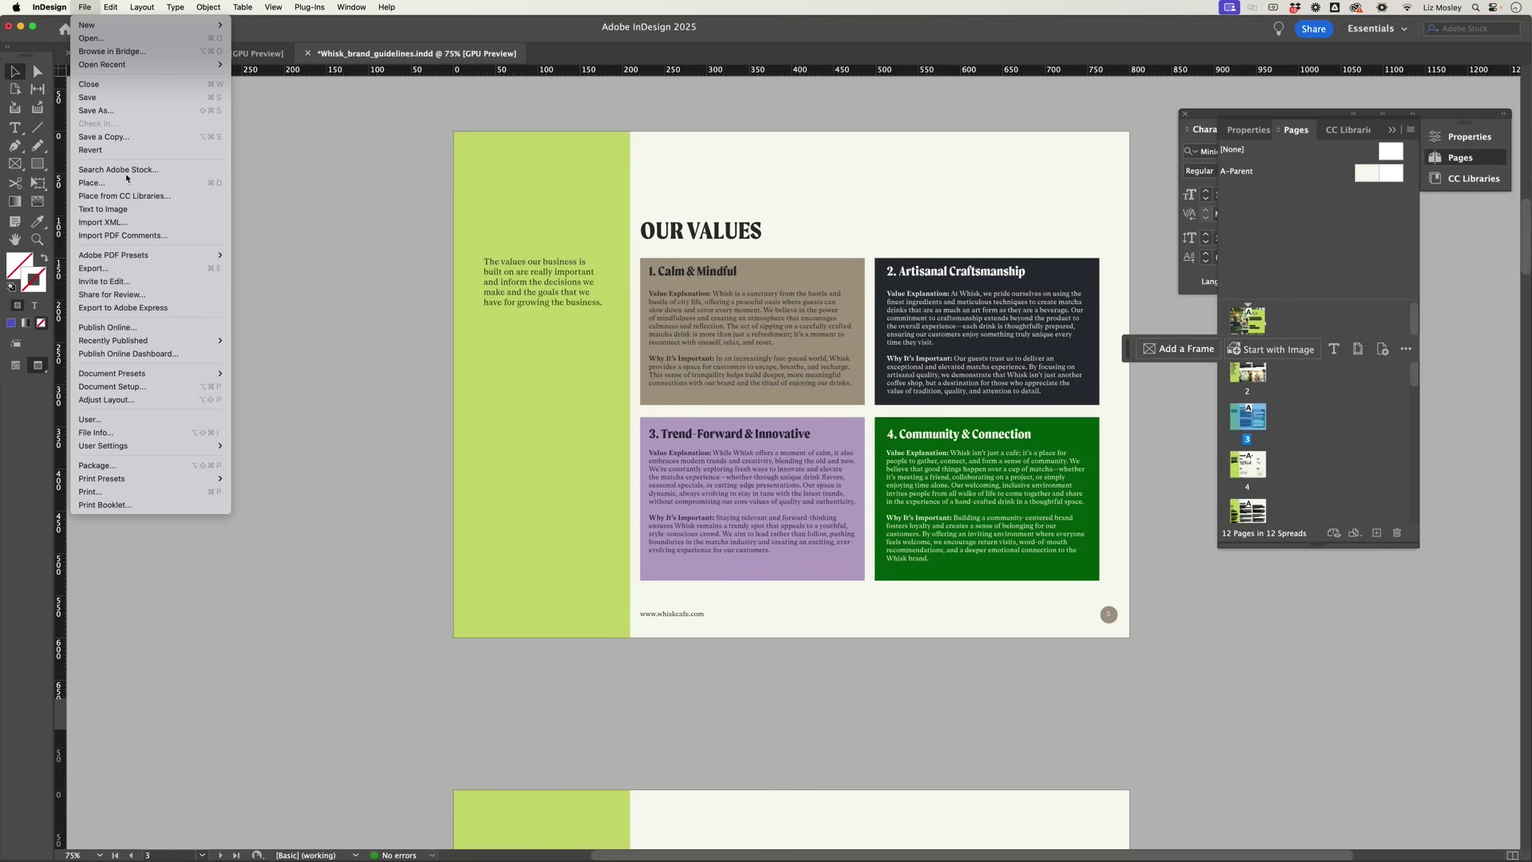
click(150, 309)
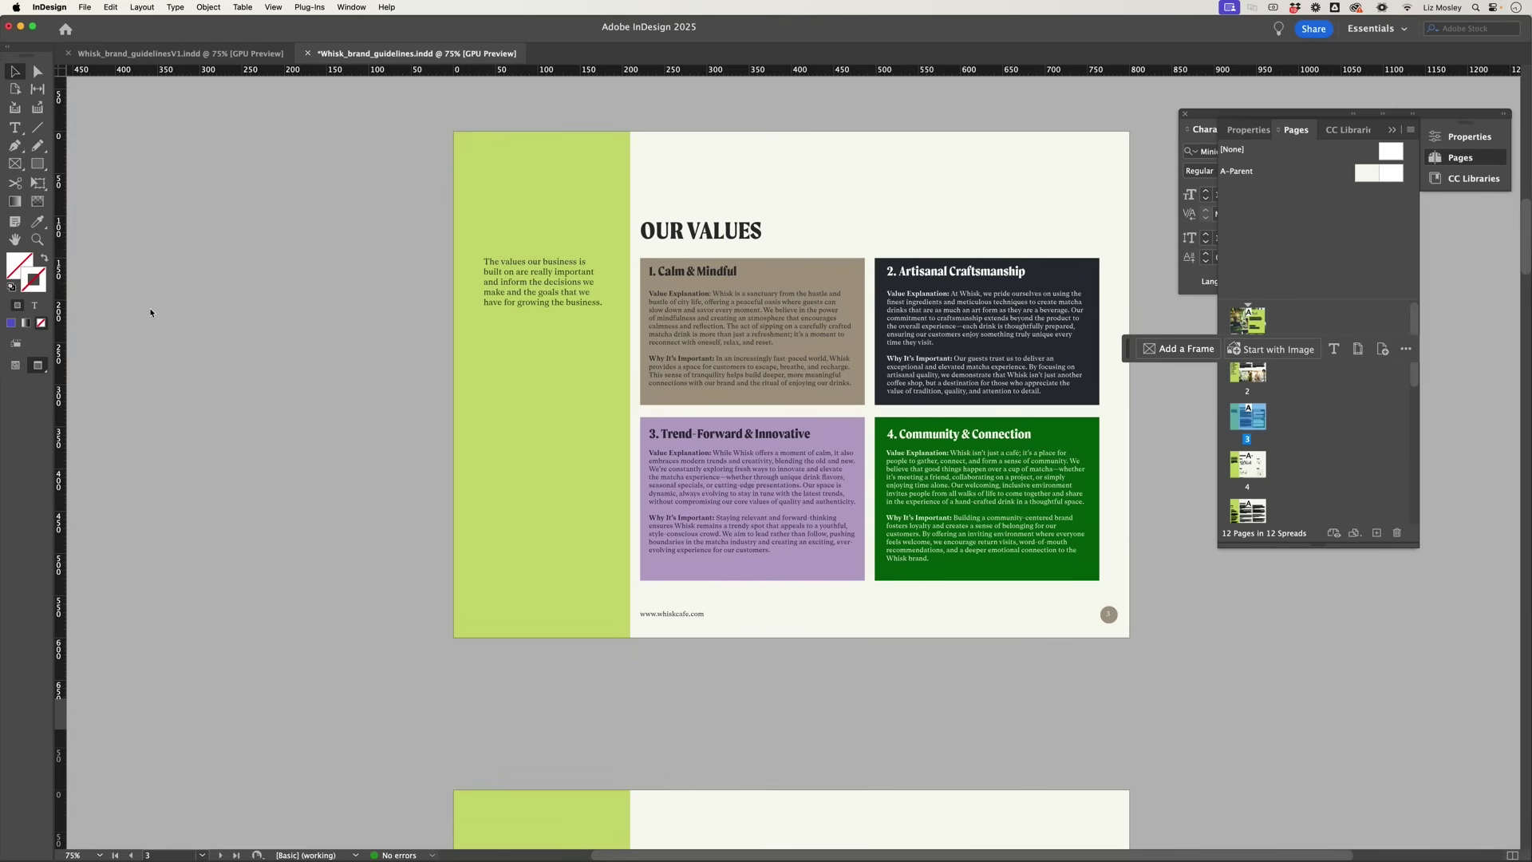
click(895, 284)
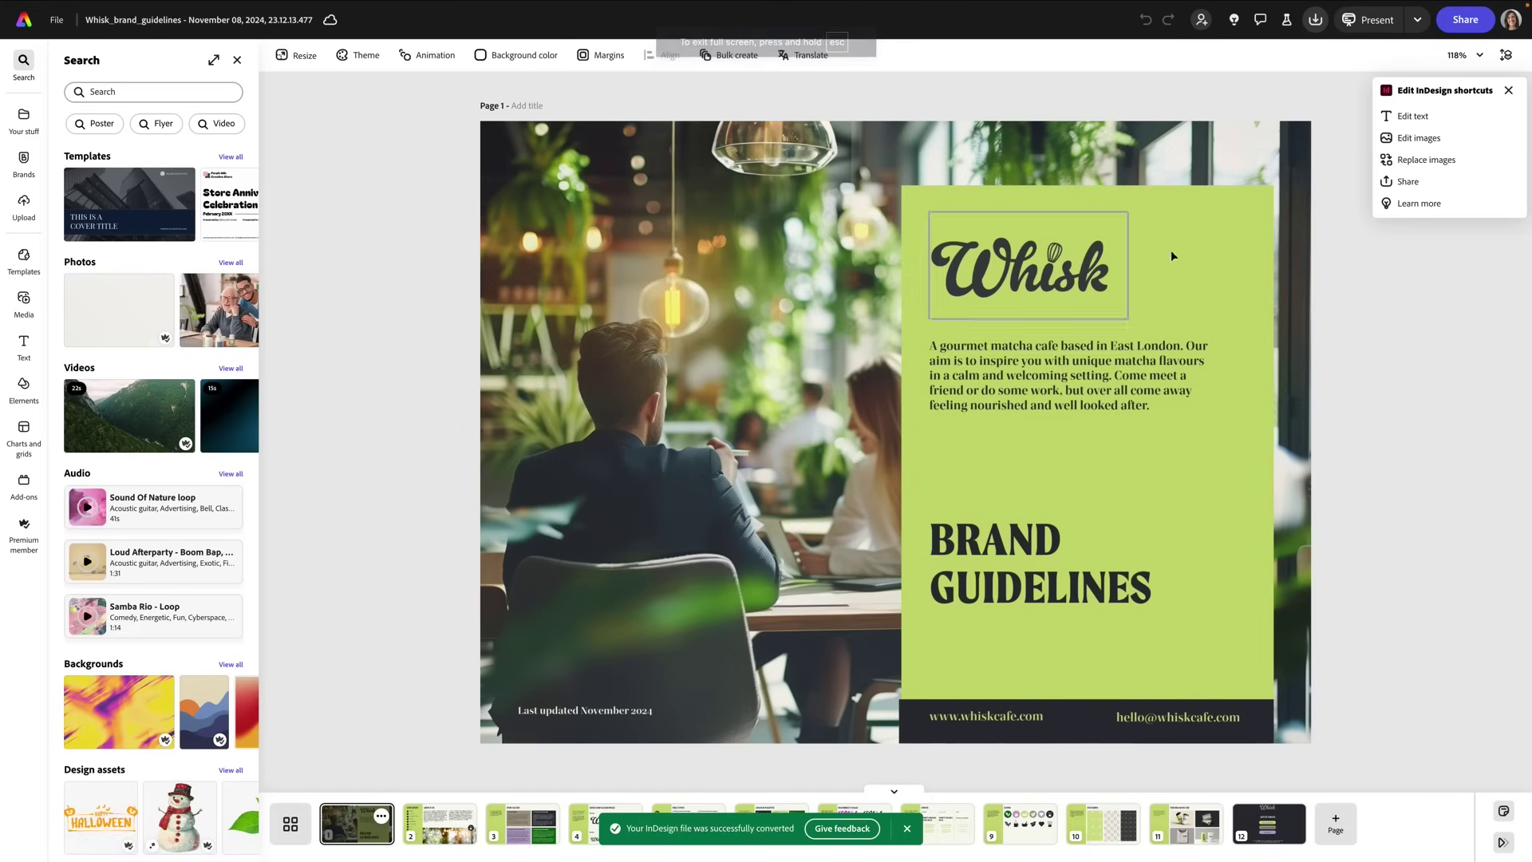
Step: Edit the cover's intro paragraph, selecting the word 'welcoming', then exit editing
click(1510, 93)
click(1043, 378)
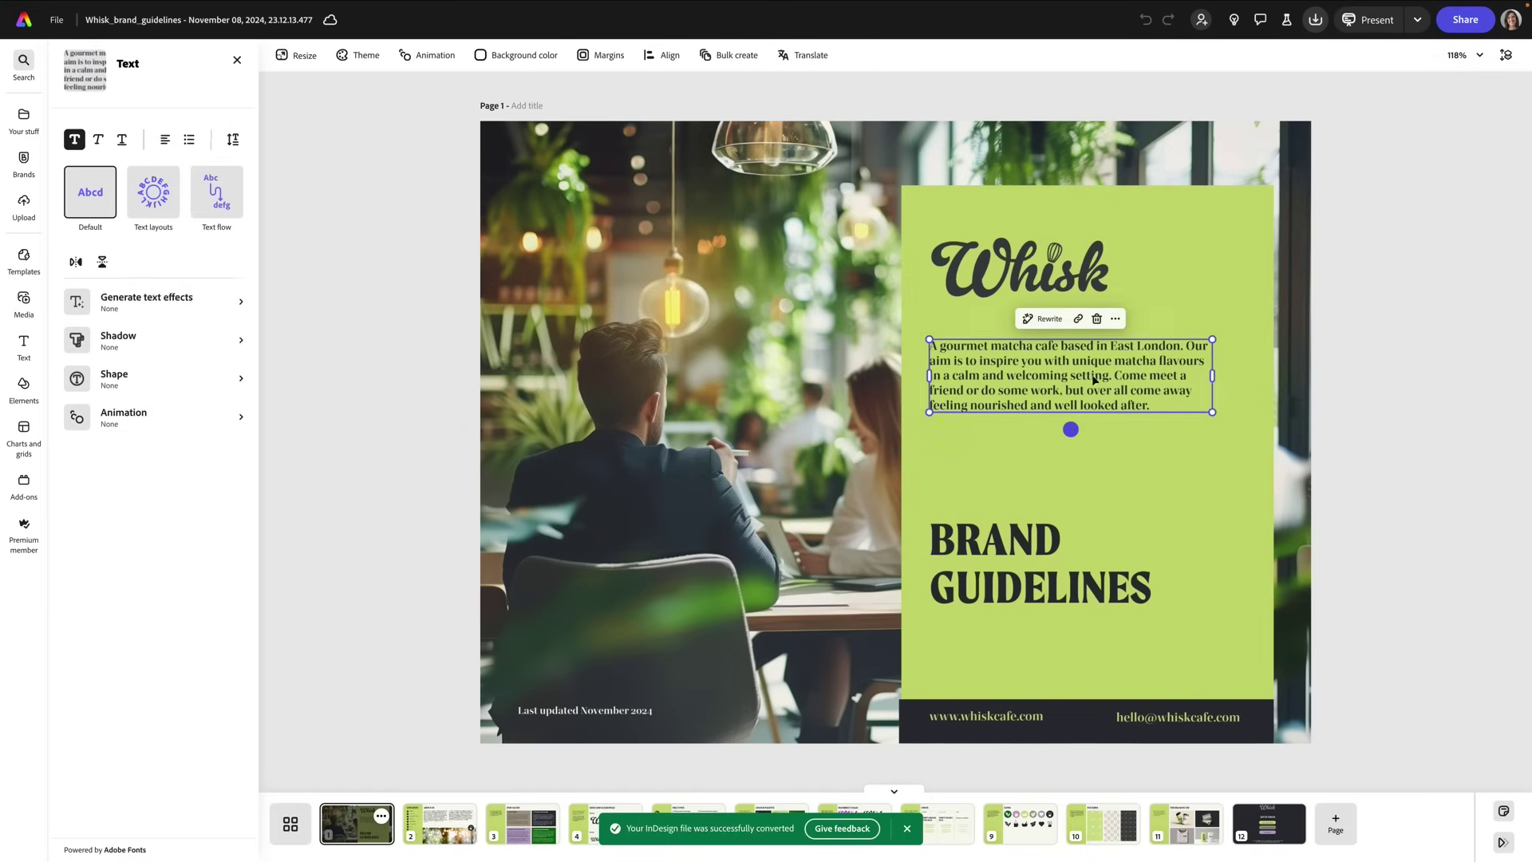
click(1043, 377)
click(1043, 377)
double_click(1037, 376)
key(Escape)
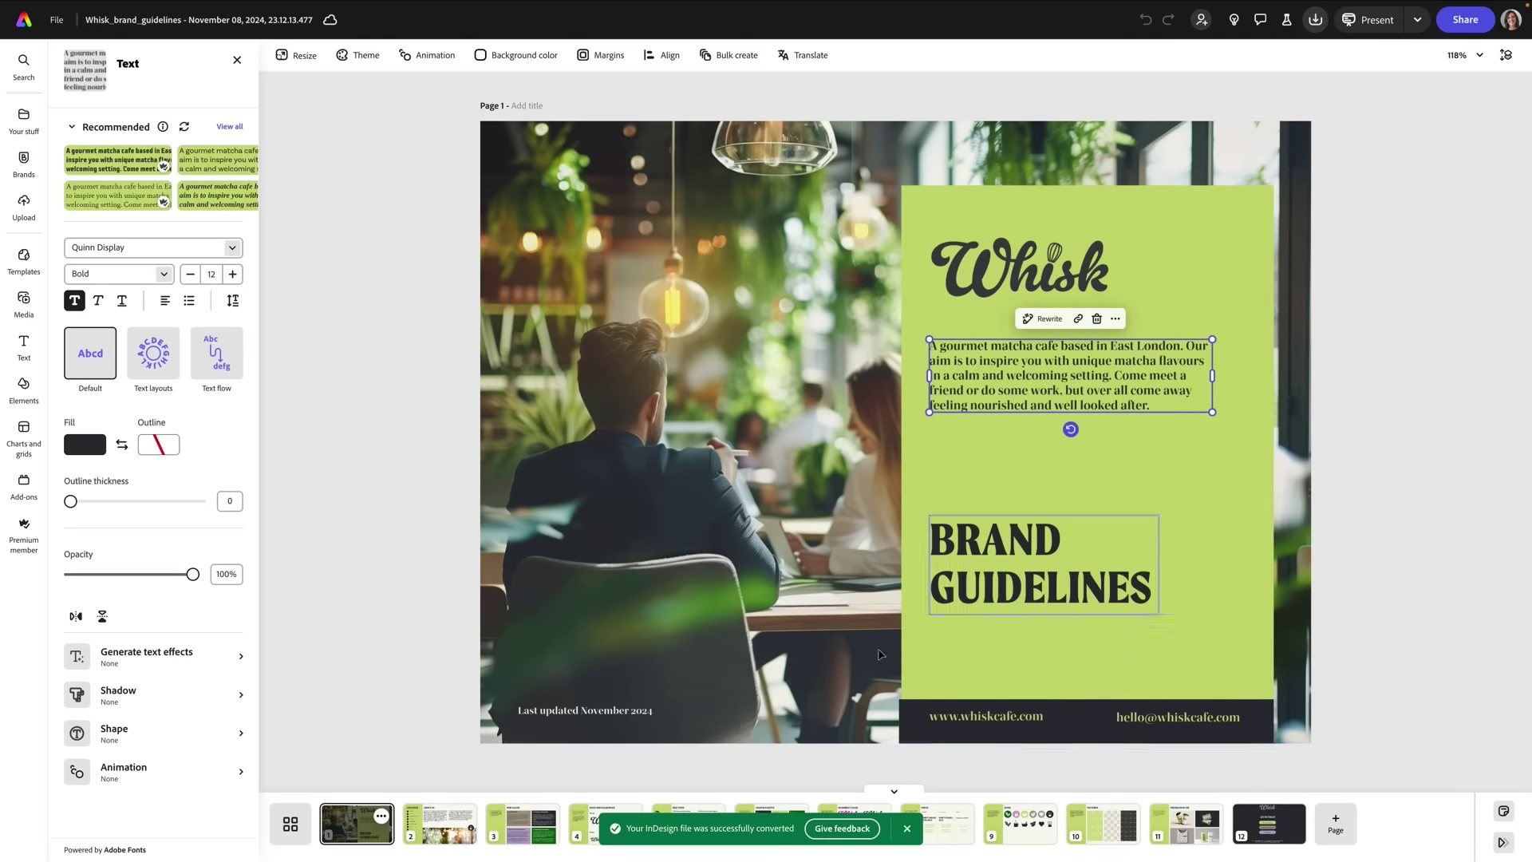
Step: Check pages 2, 3 and 4, then finish on page 12, Get in Touch
click(440, 823)
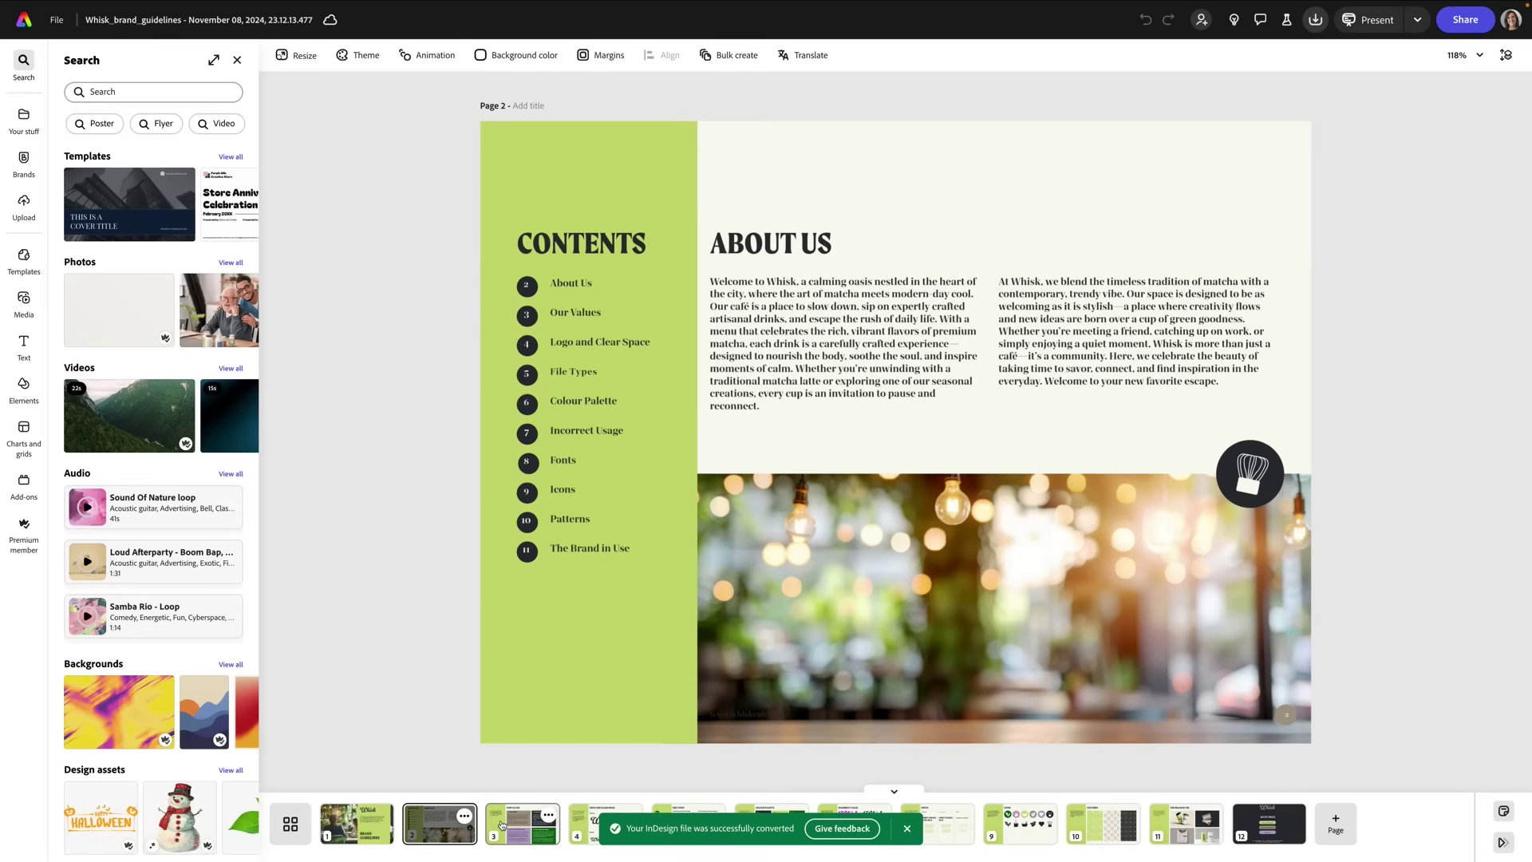
click(511, 822)
click(908, 829)
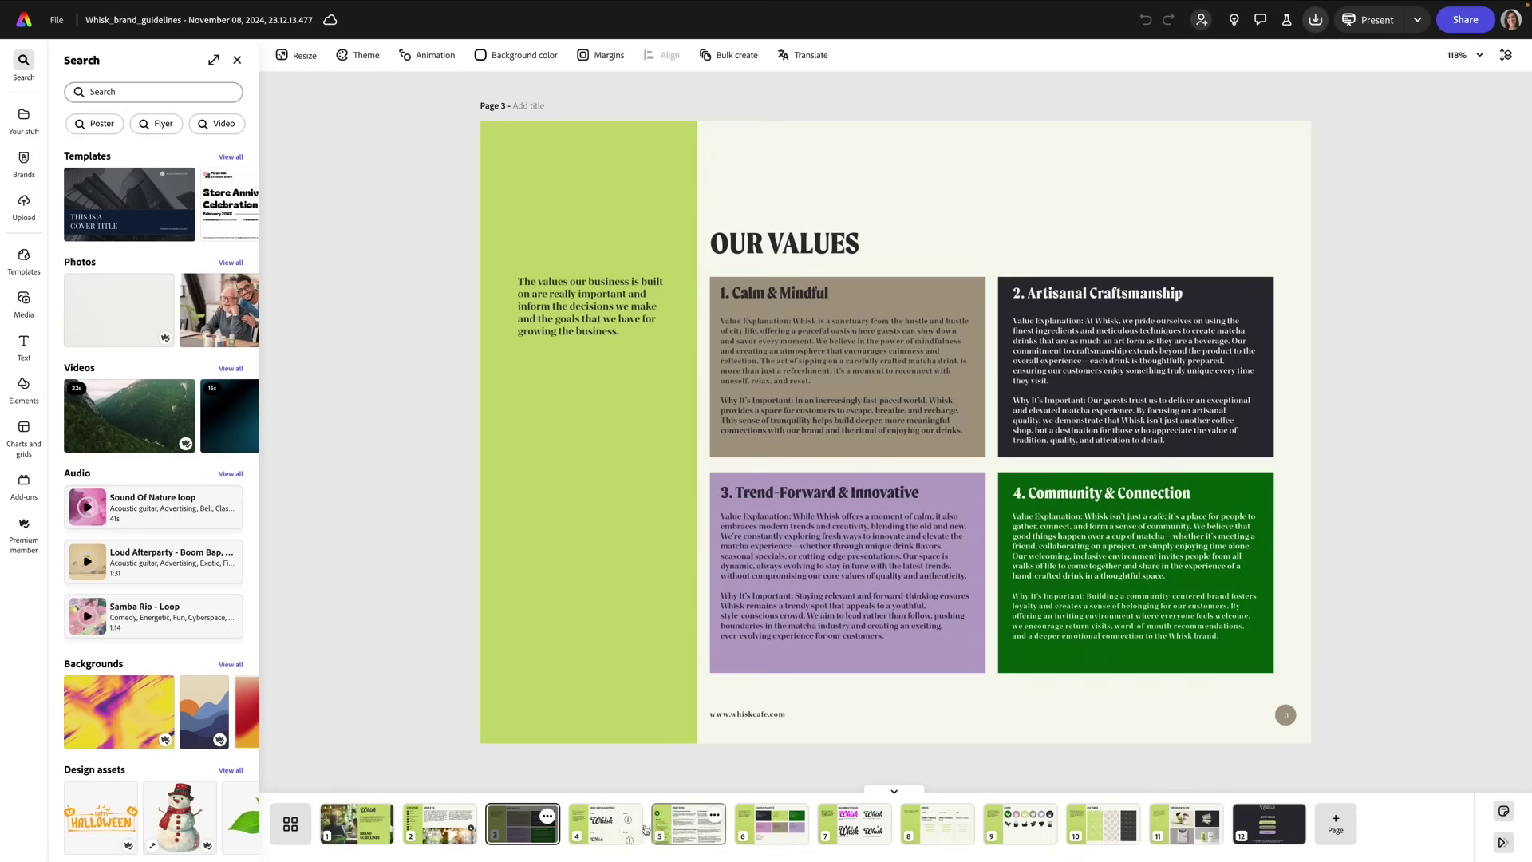
click(608, 826)
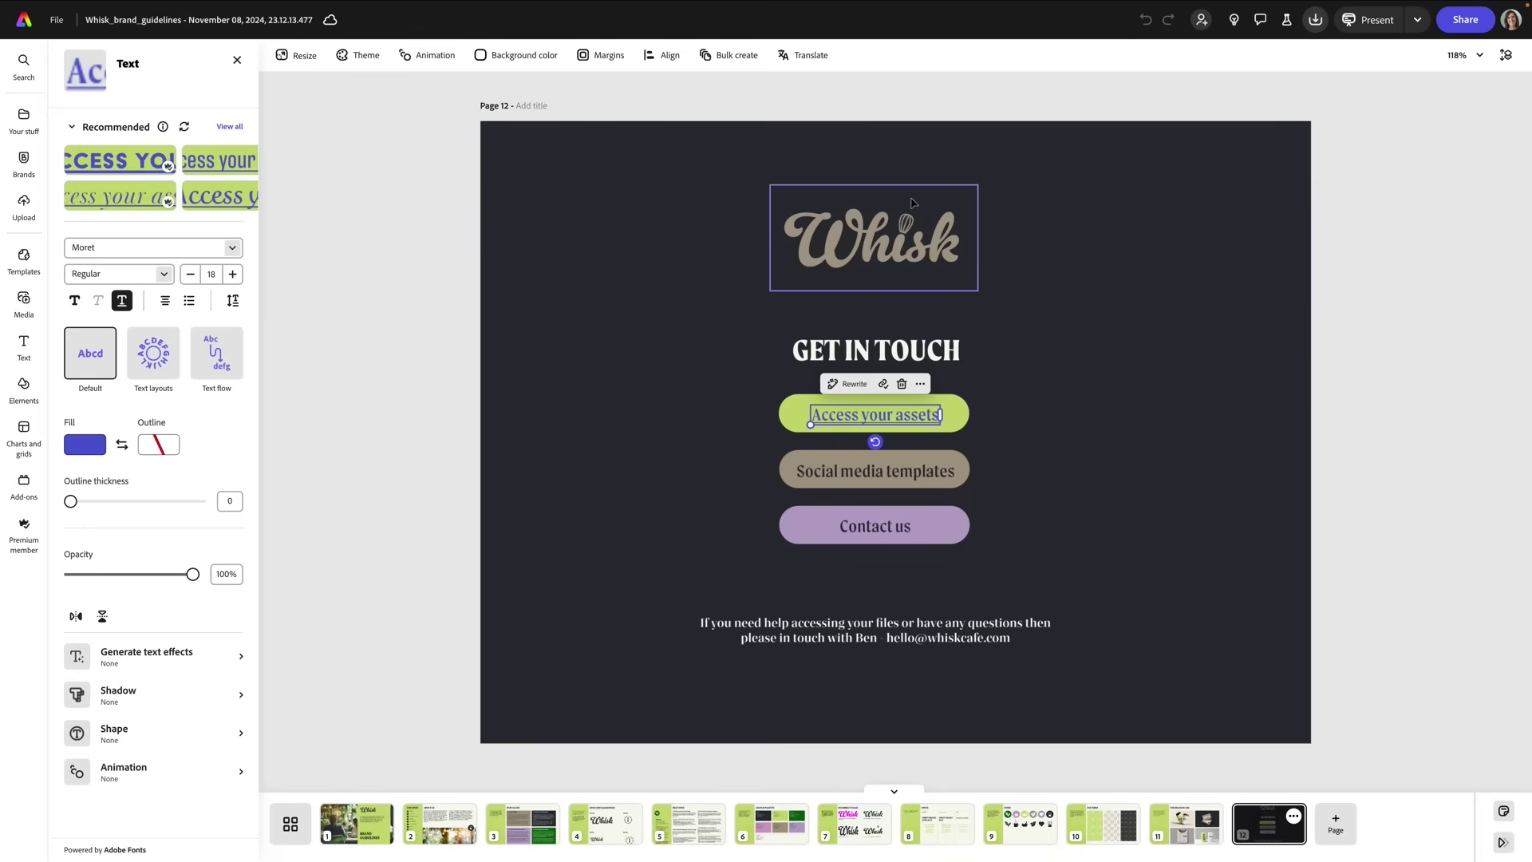
click(1372, 353)
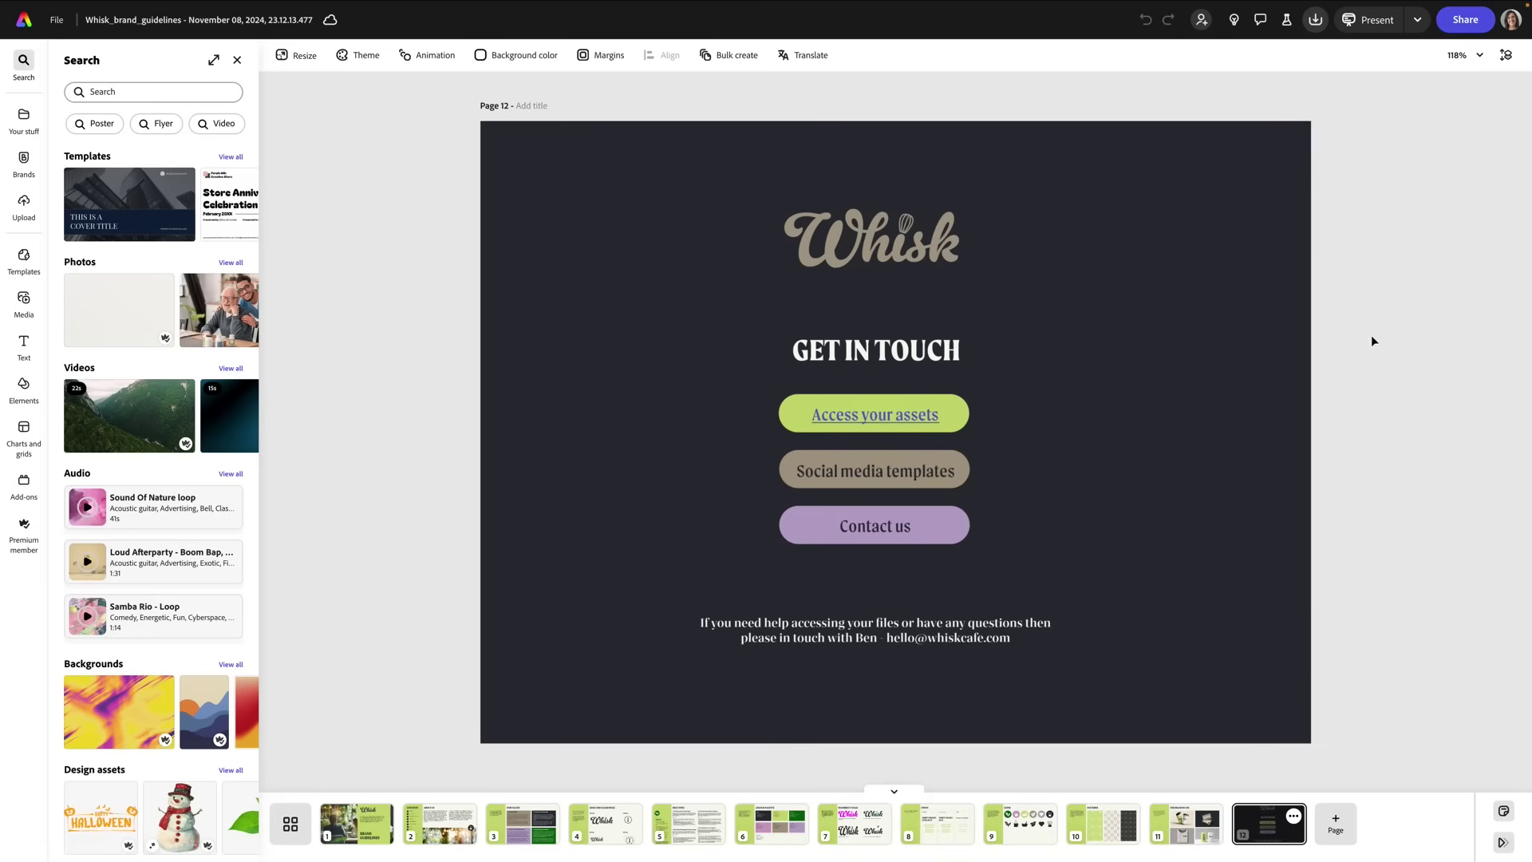
Step: Make a template named 'Whisk Brand Guidlines' in Whisk Branding with a pasted usage note
click(1466, 20)
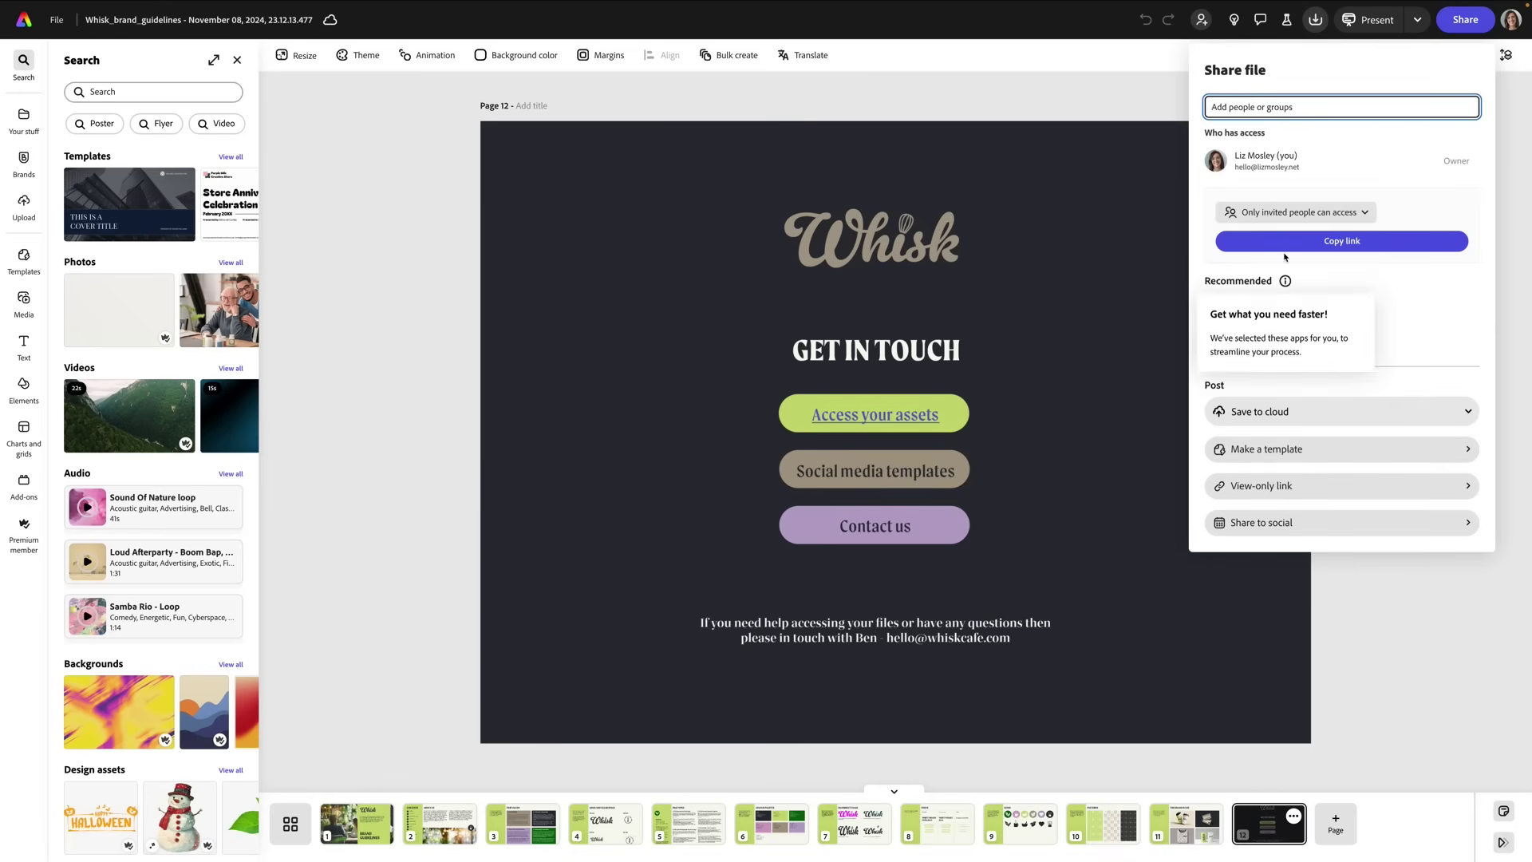
click(1311, 449)
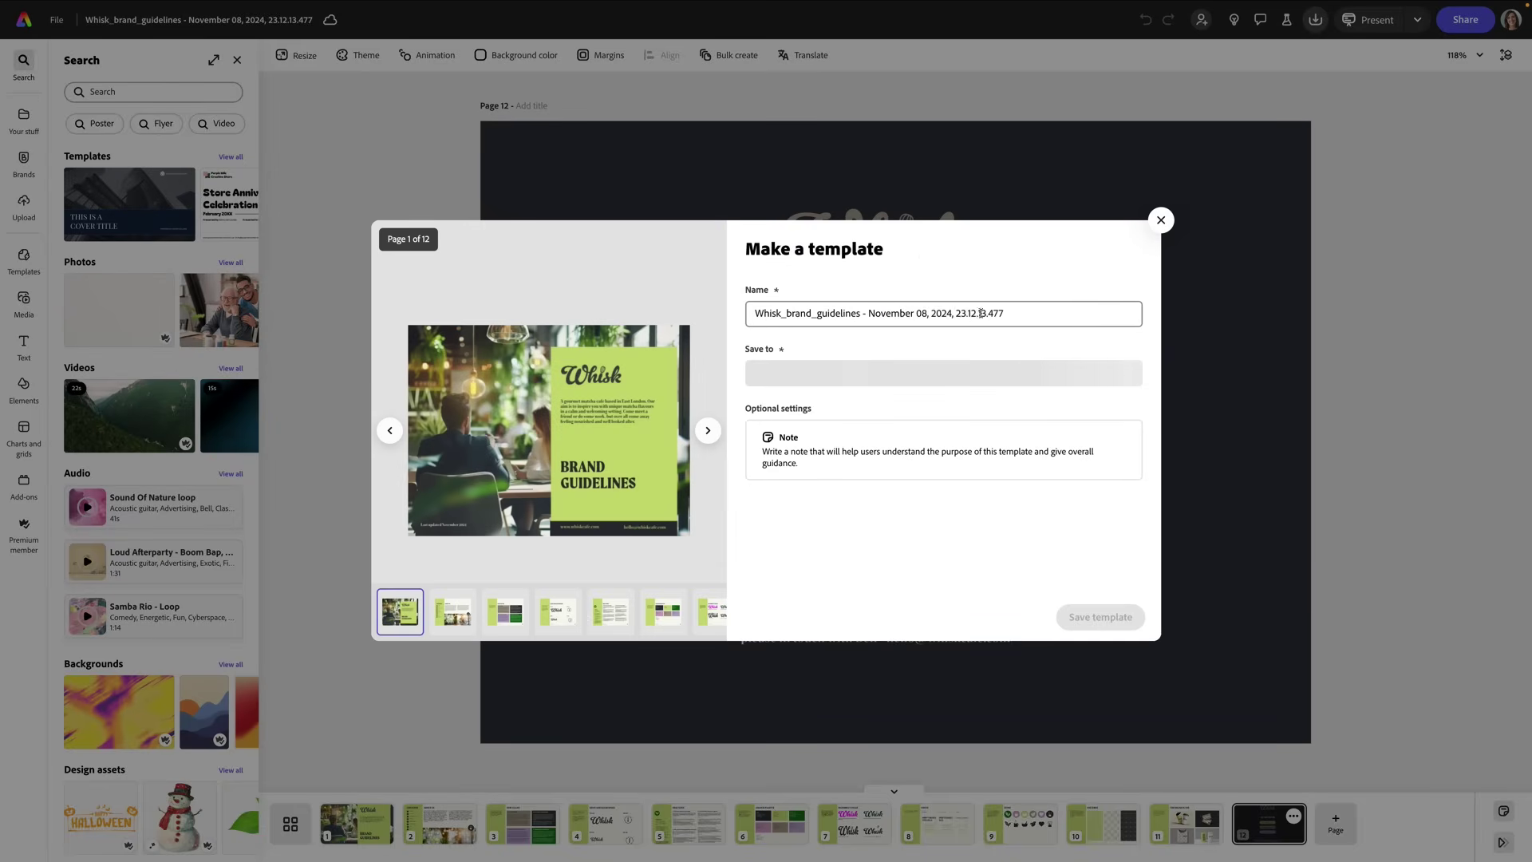
drag(1004, 314, 747, 313)
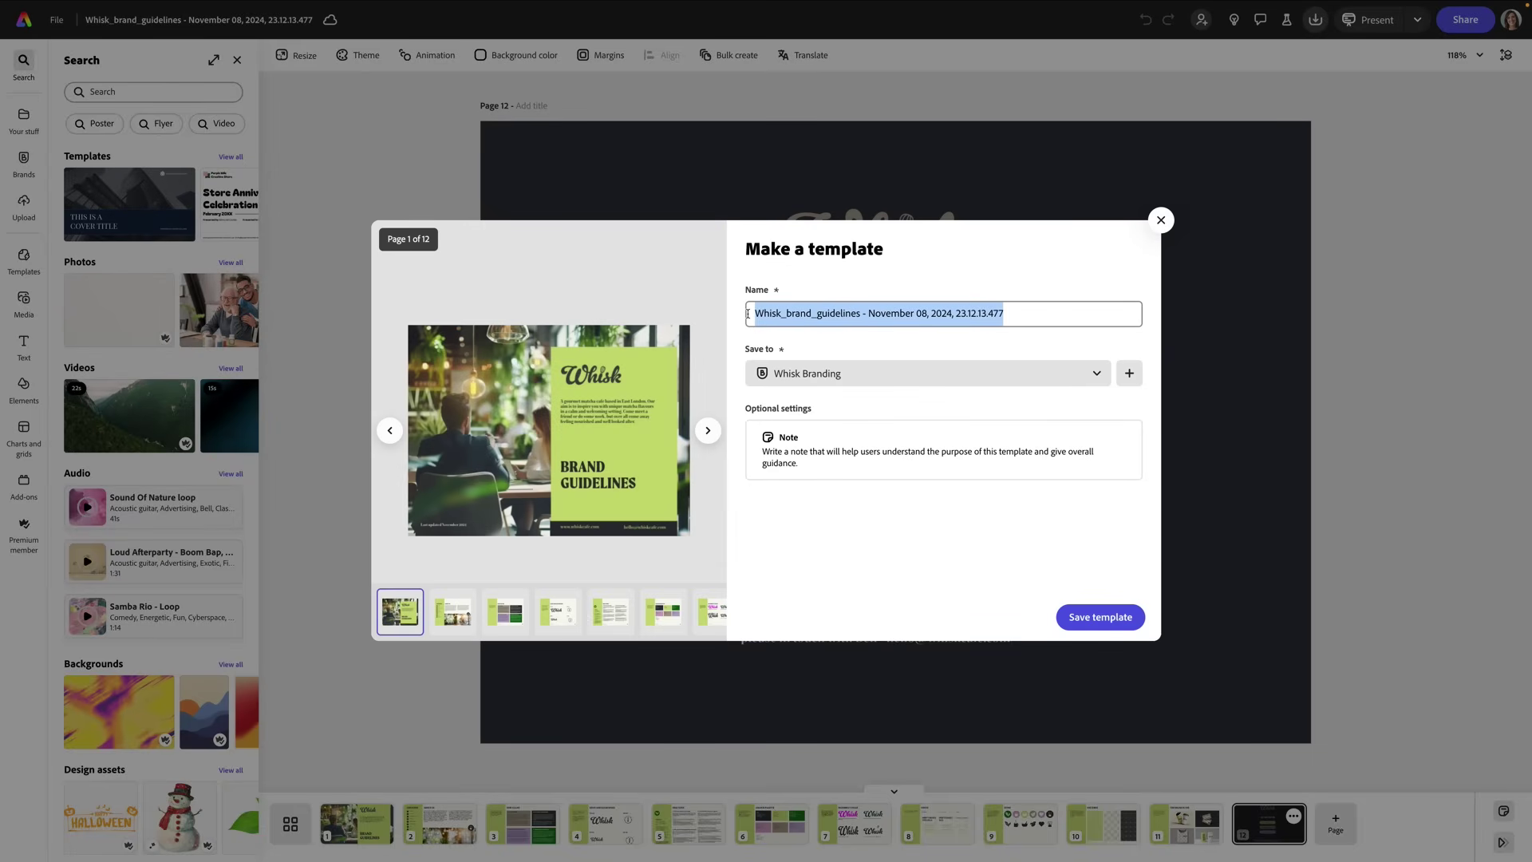
text(Whisk Brand Guidlines)
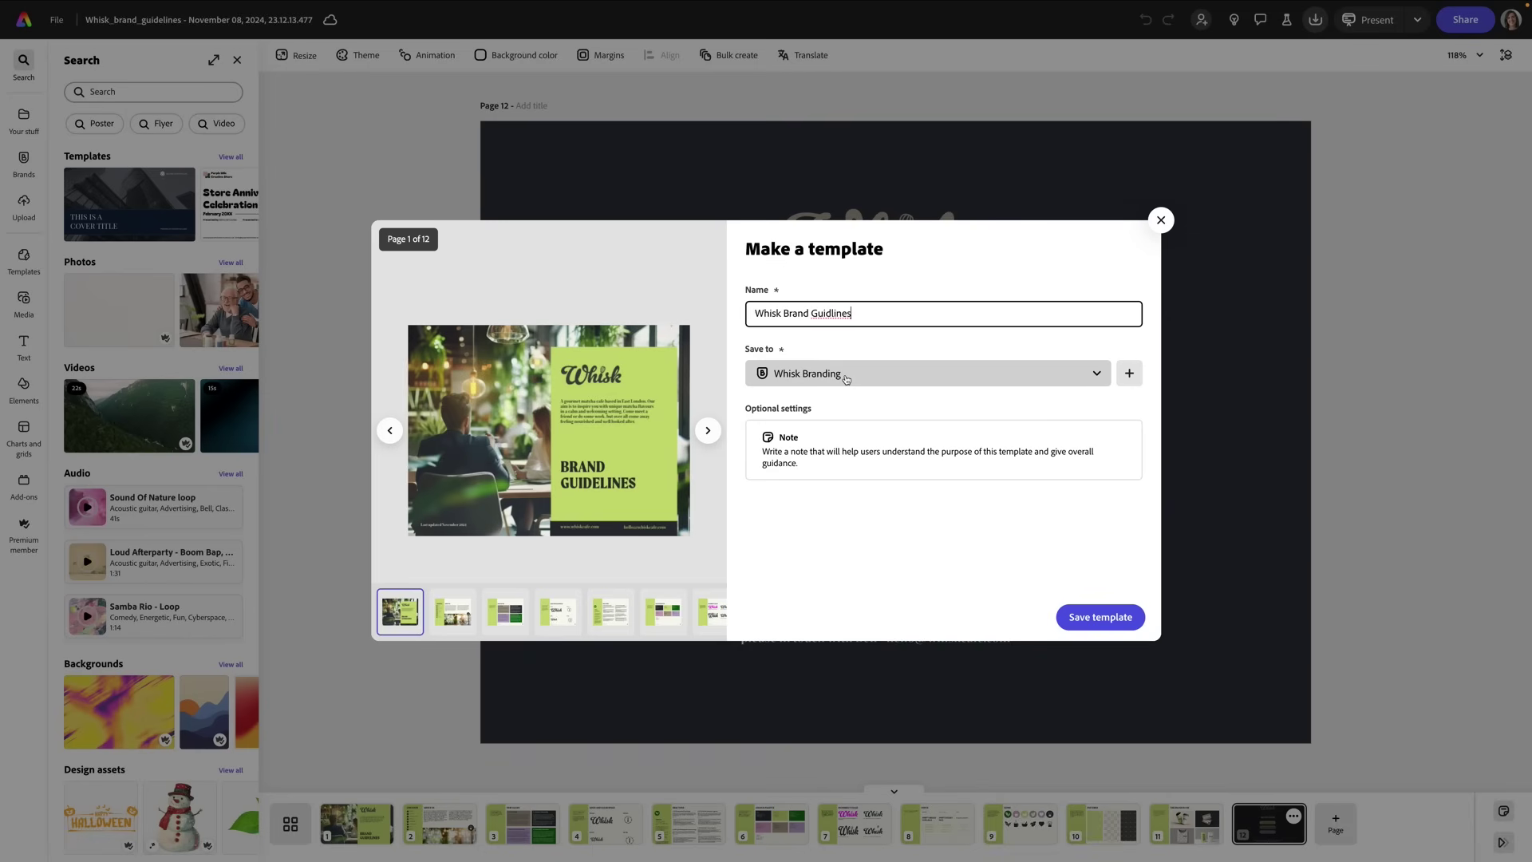
click(814, 453)
key(ctrl+v)
click(1110, 620)
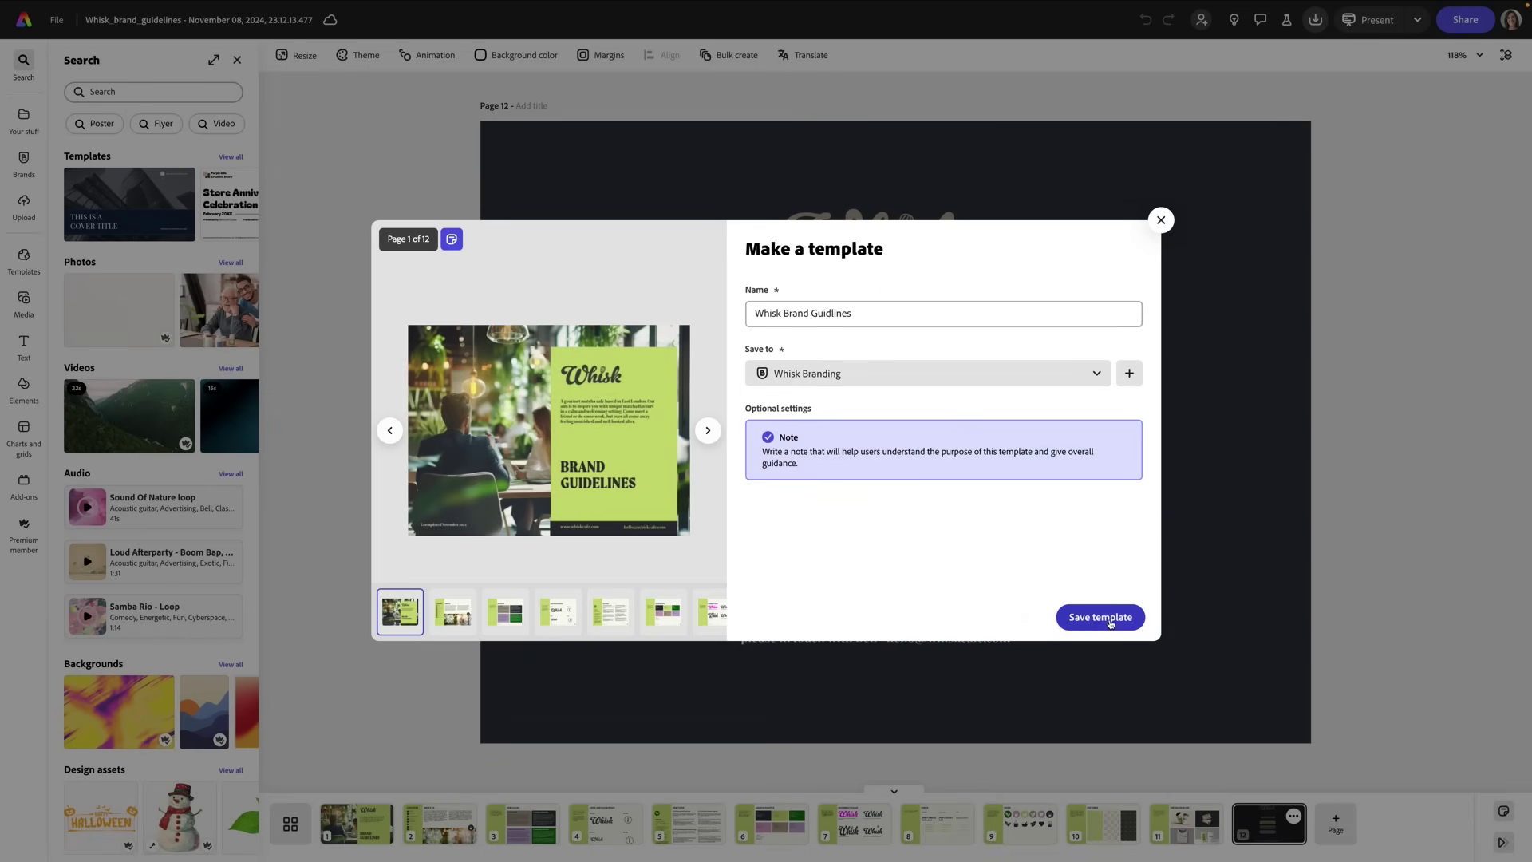
click(1109, 619)
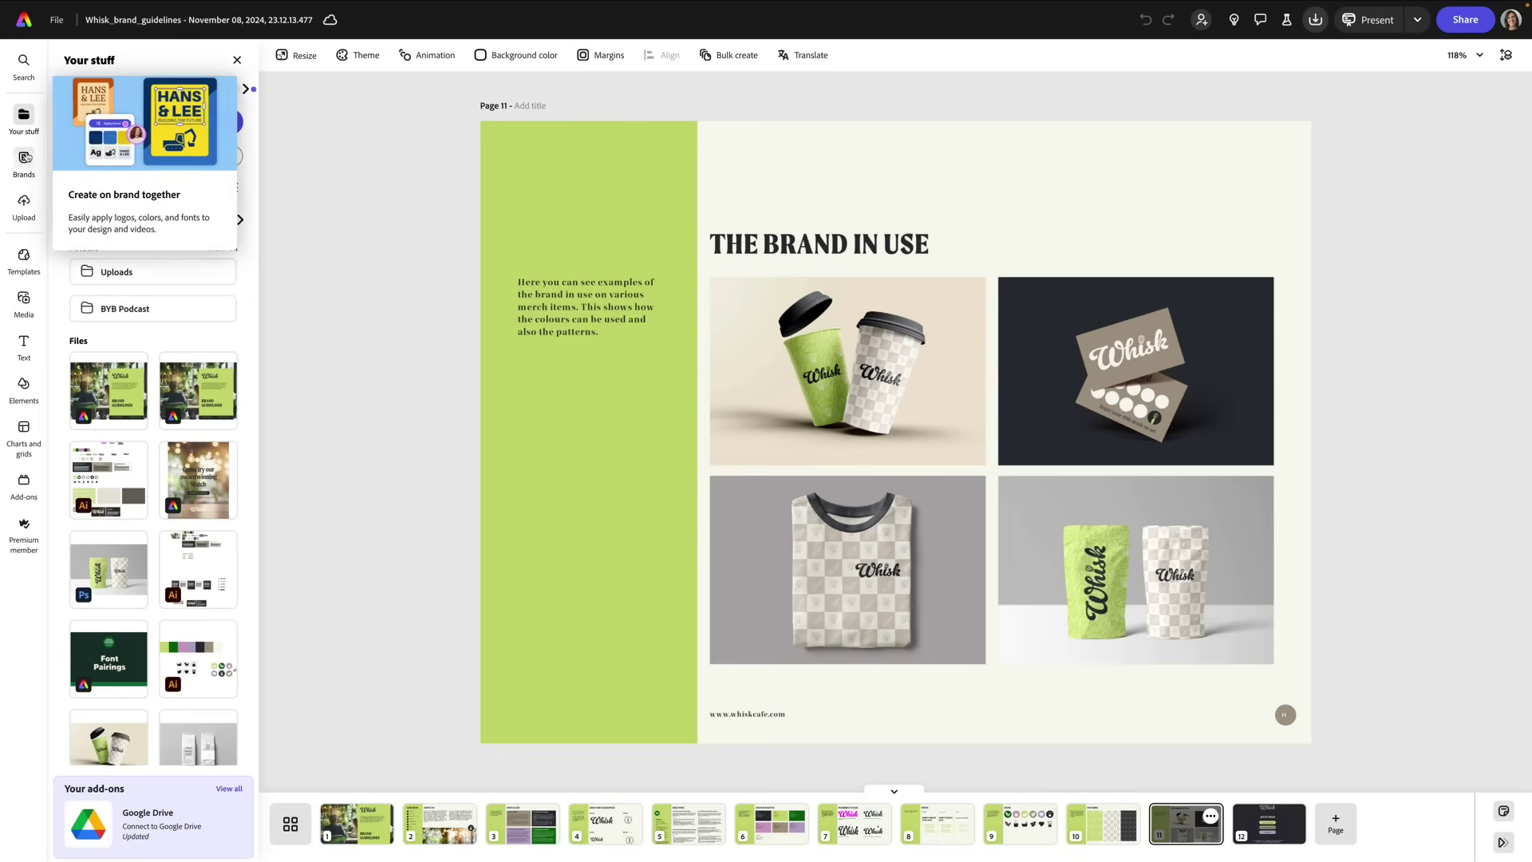
Step: Open the Whisk Branding brand kit from Brands and check its templates list
click(26, 158)
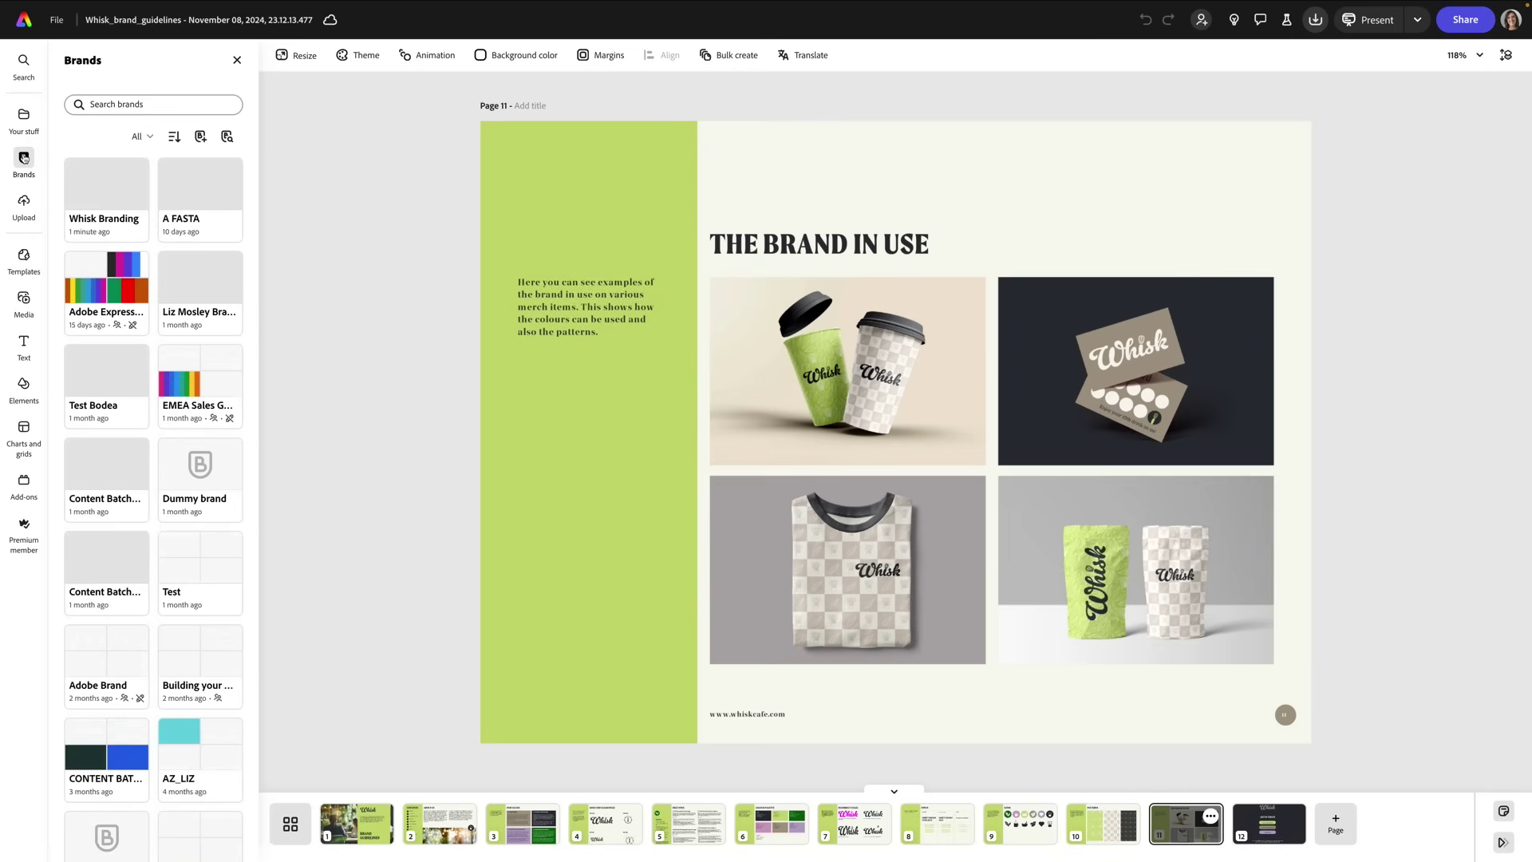
click(132, 230)
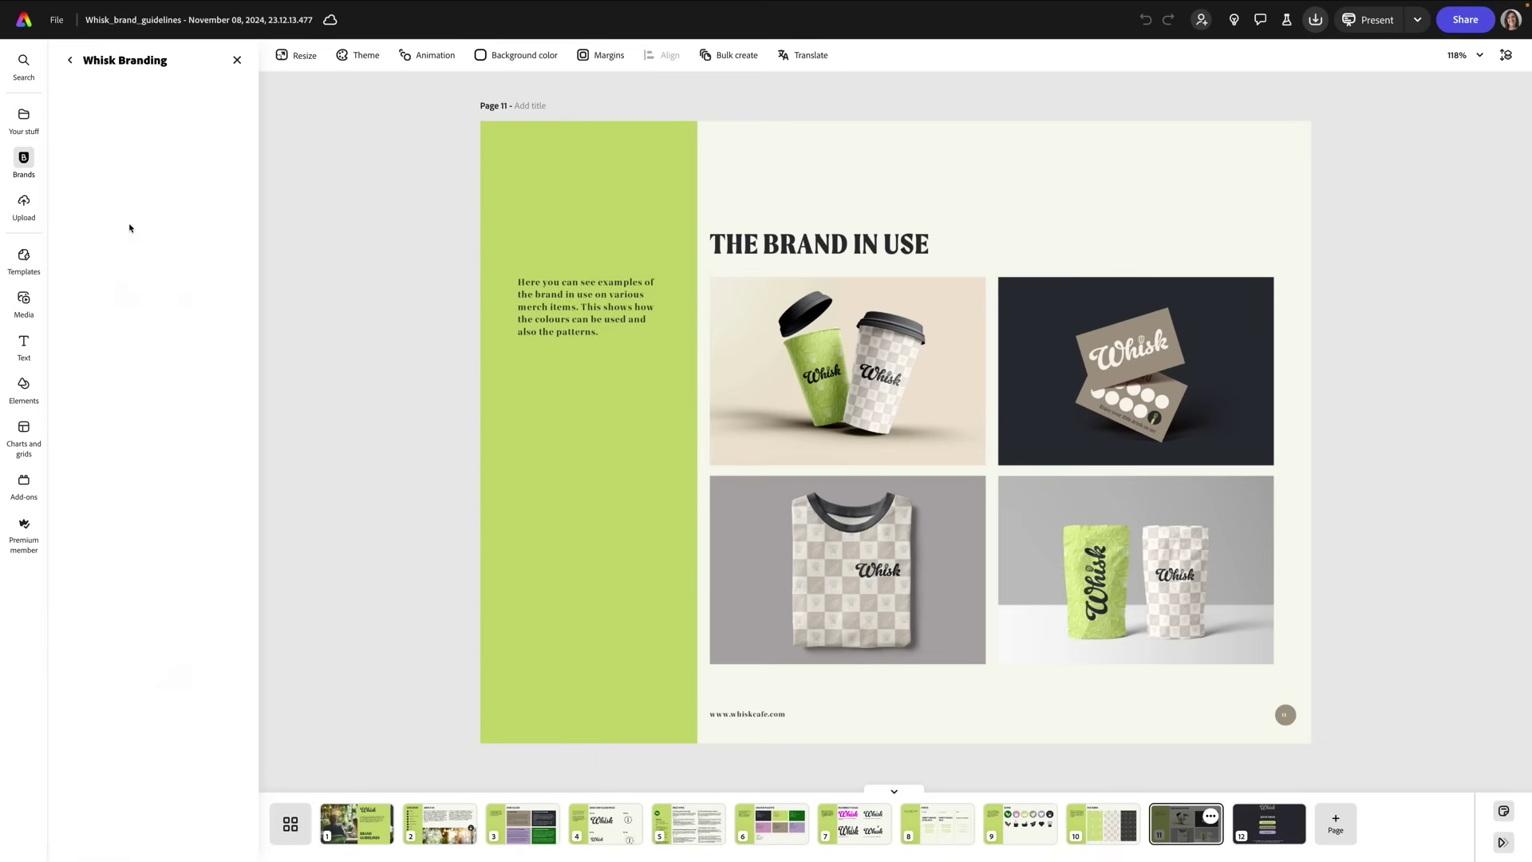
scroll(155, 463, down, 1)
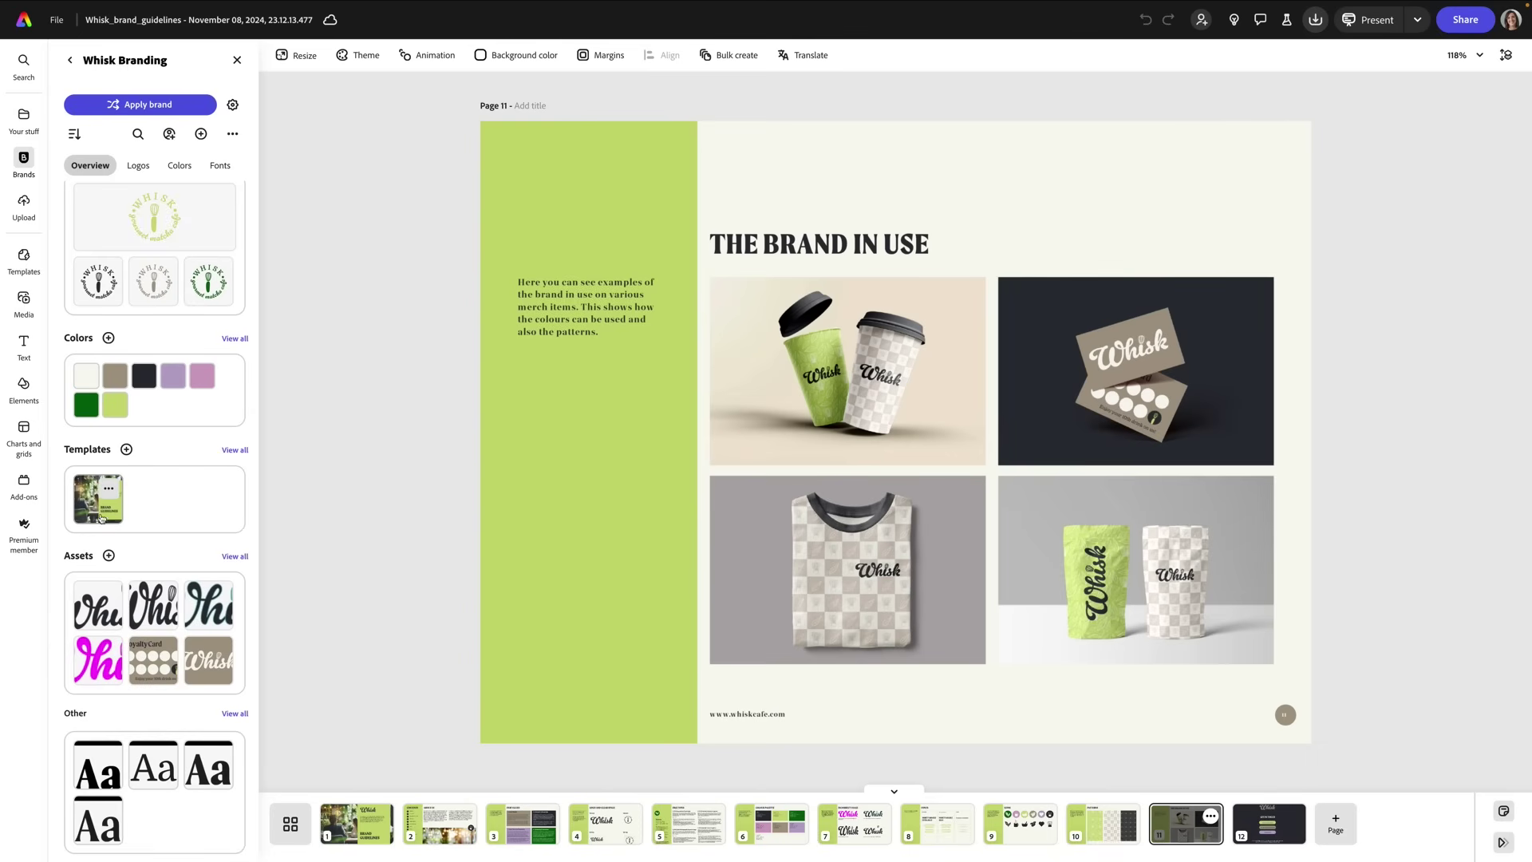
scroll(110, 519, up, 1)
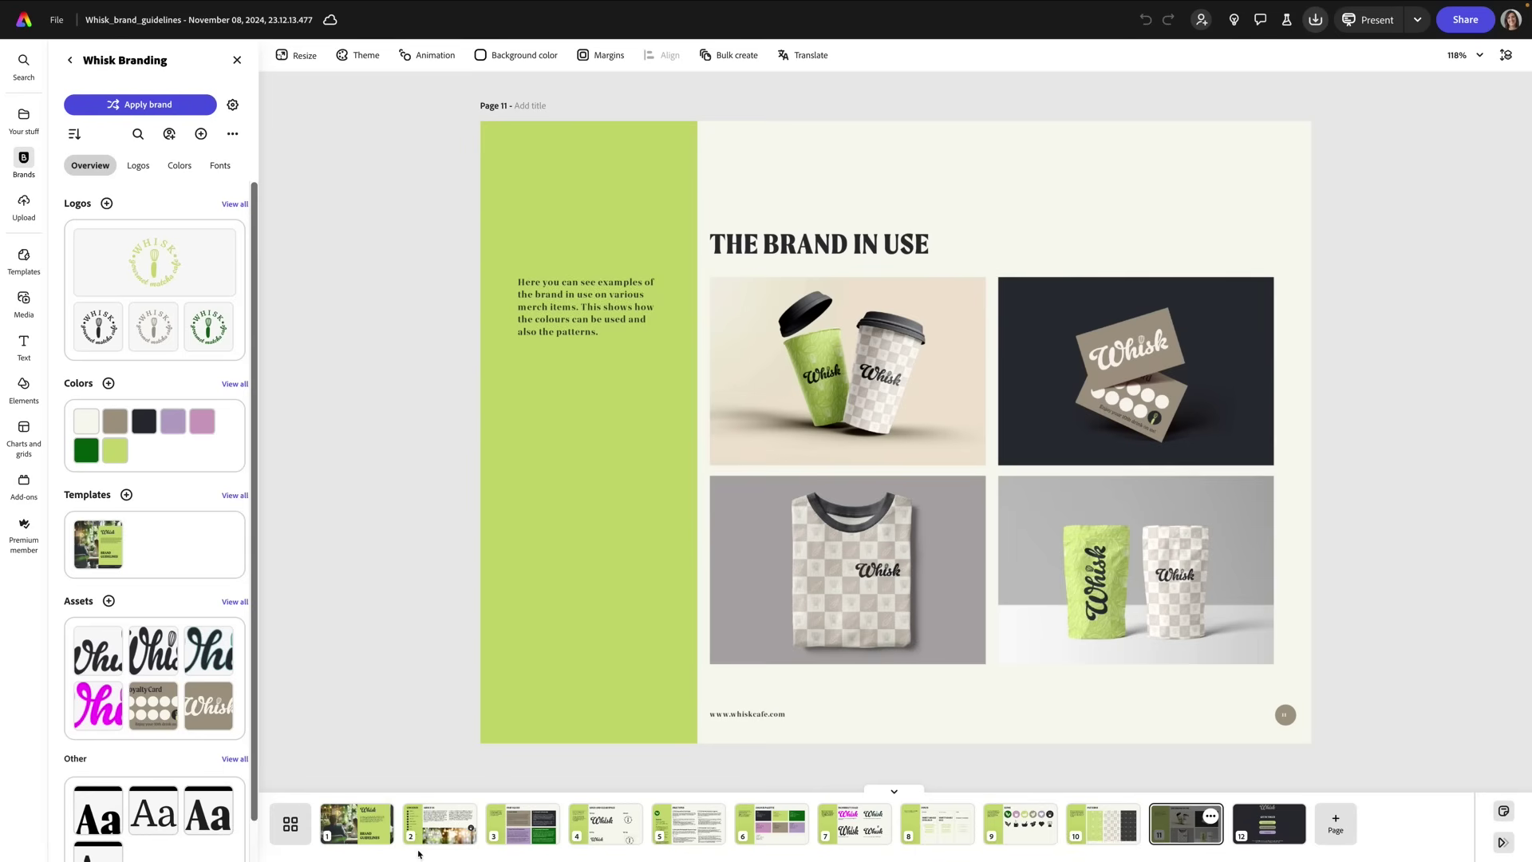
Step: Page through the template to pages 4 Logo and Clear Space, 5 File Types, and 6 Colour Palette
click(606, 823)
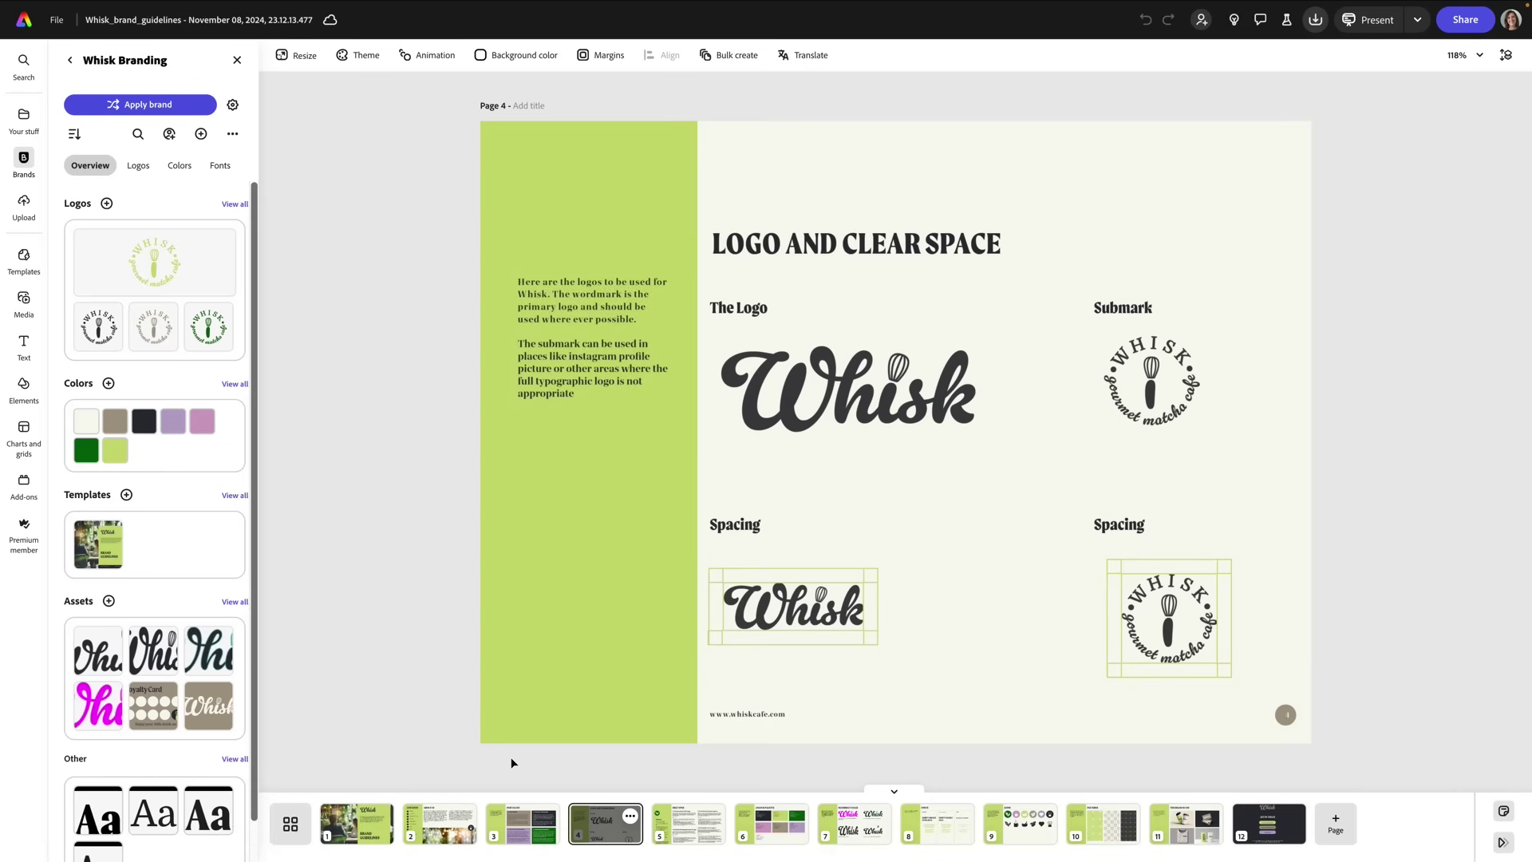
click(686, 825)
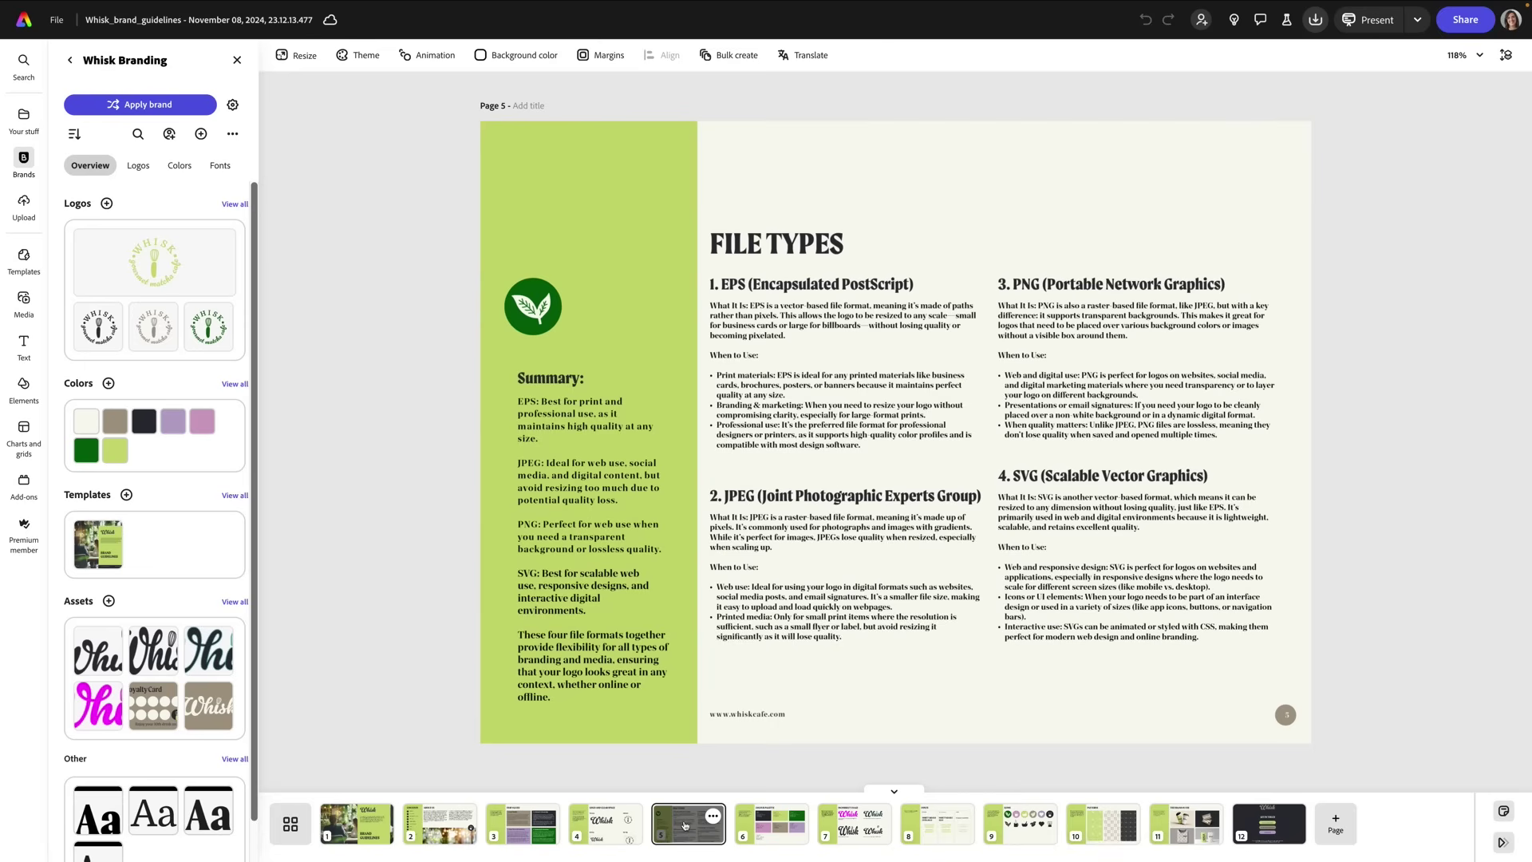
click(761, 829)
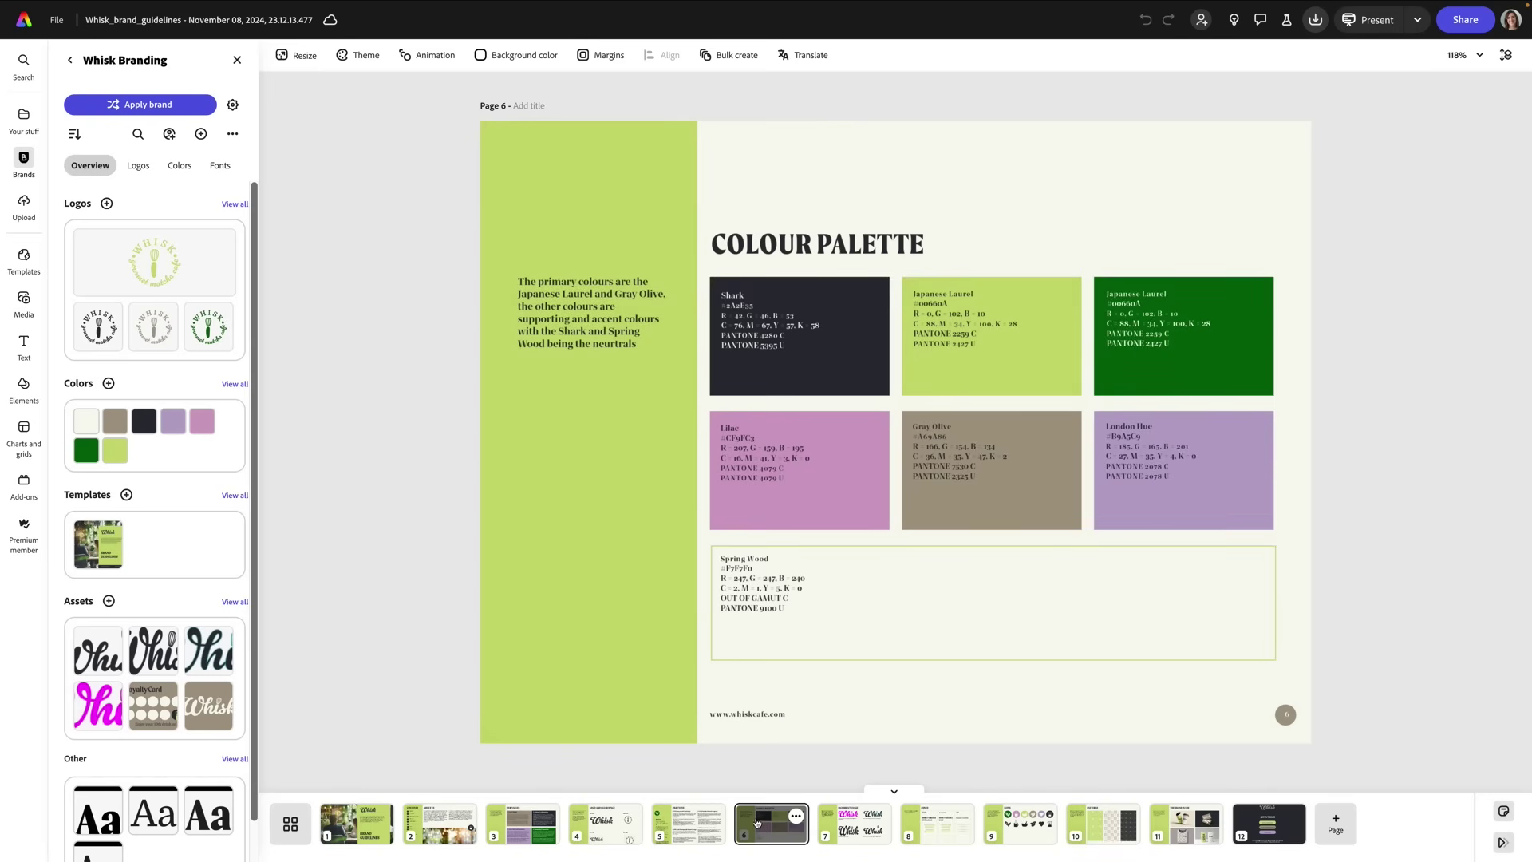